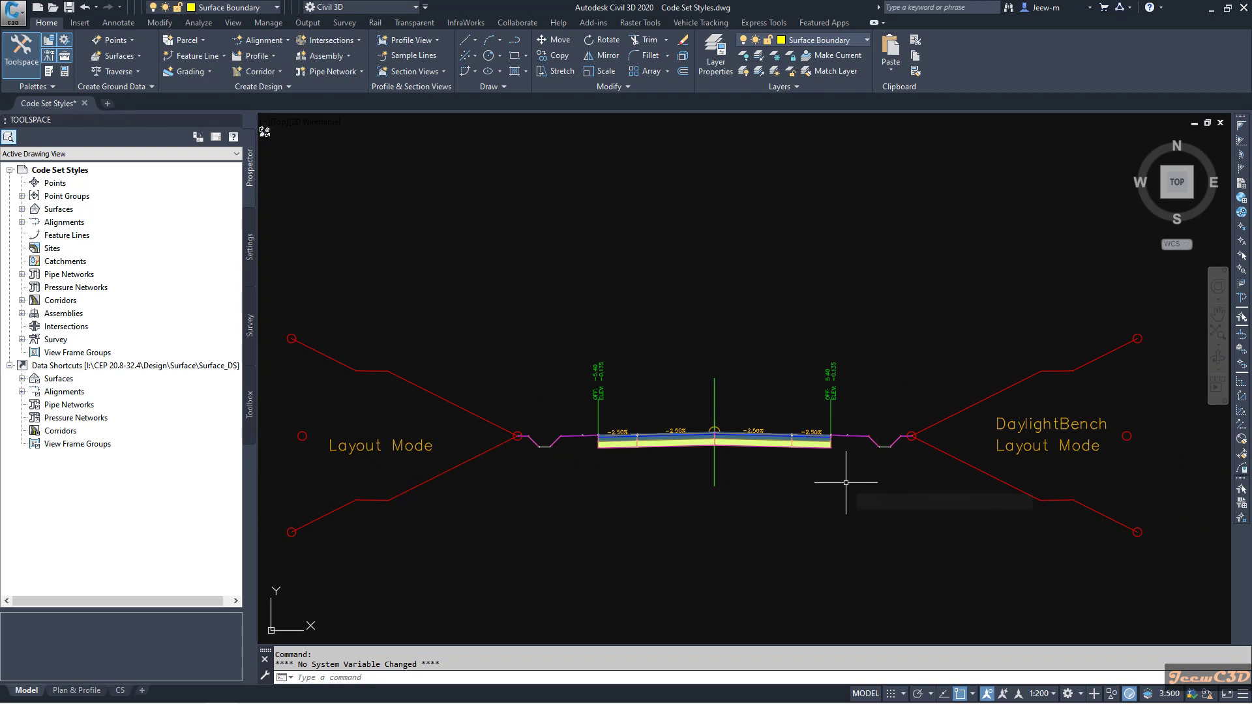
- Identify the assembly's components by selecting the right lane, shoulder, ditch and daylight subassemblies one after another
{"action": "left_click", "coordinate": [750, 446]}
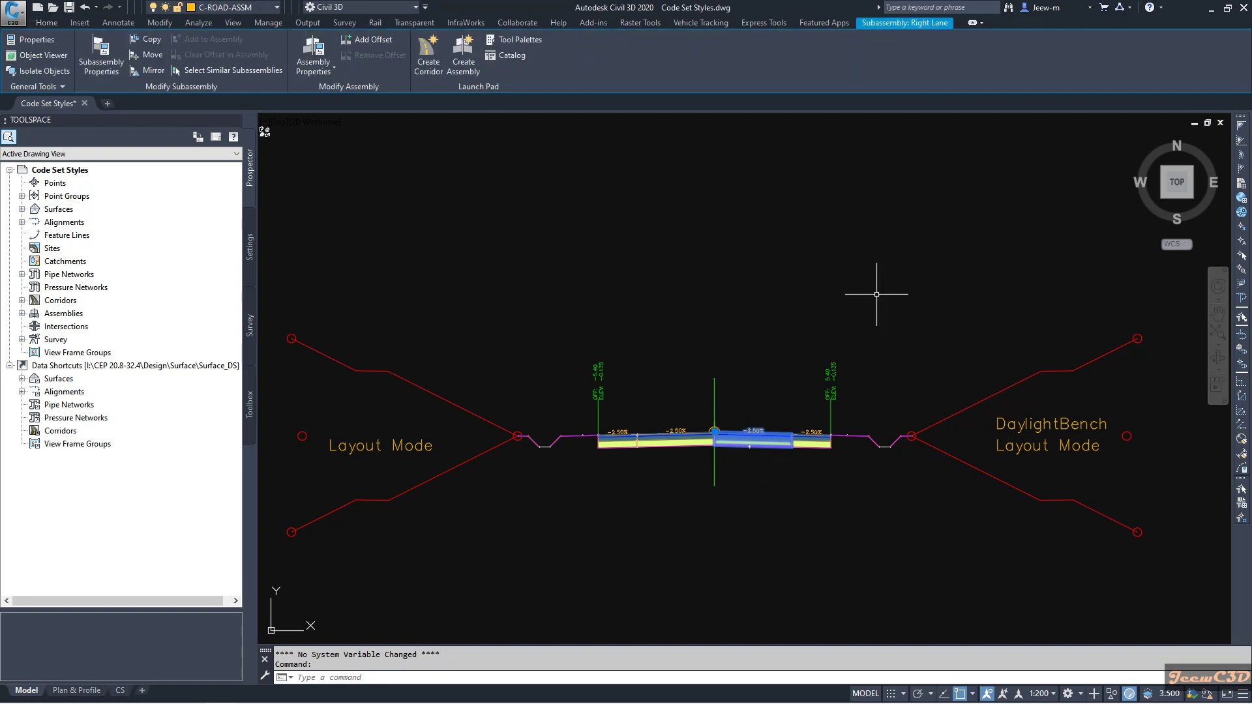
{"action": "key", "text": "Escape"}
{"action": "left_click", "coordinate": [812, 442]}
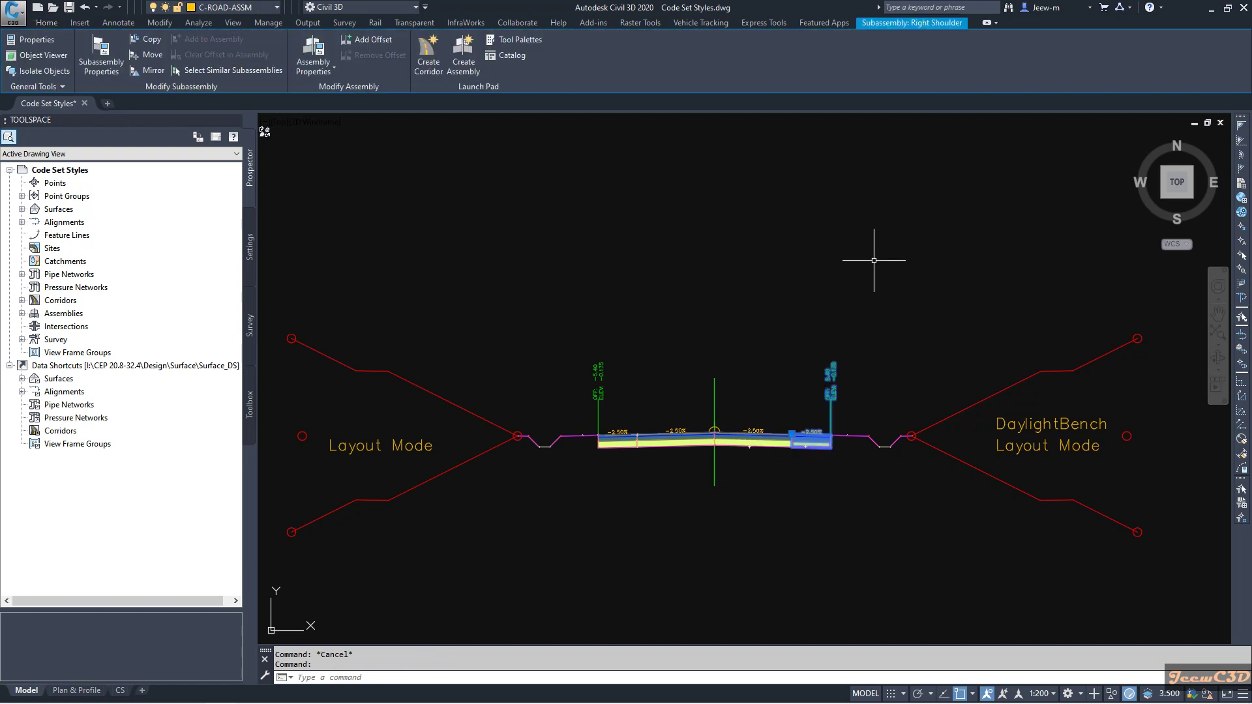
{"action": "key", "text": "Escape"}
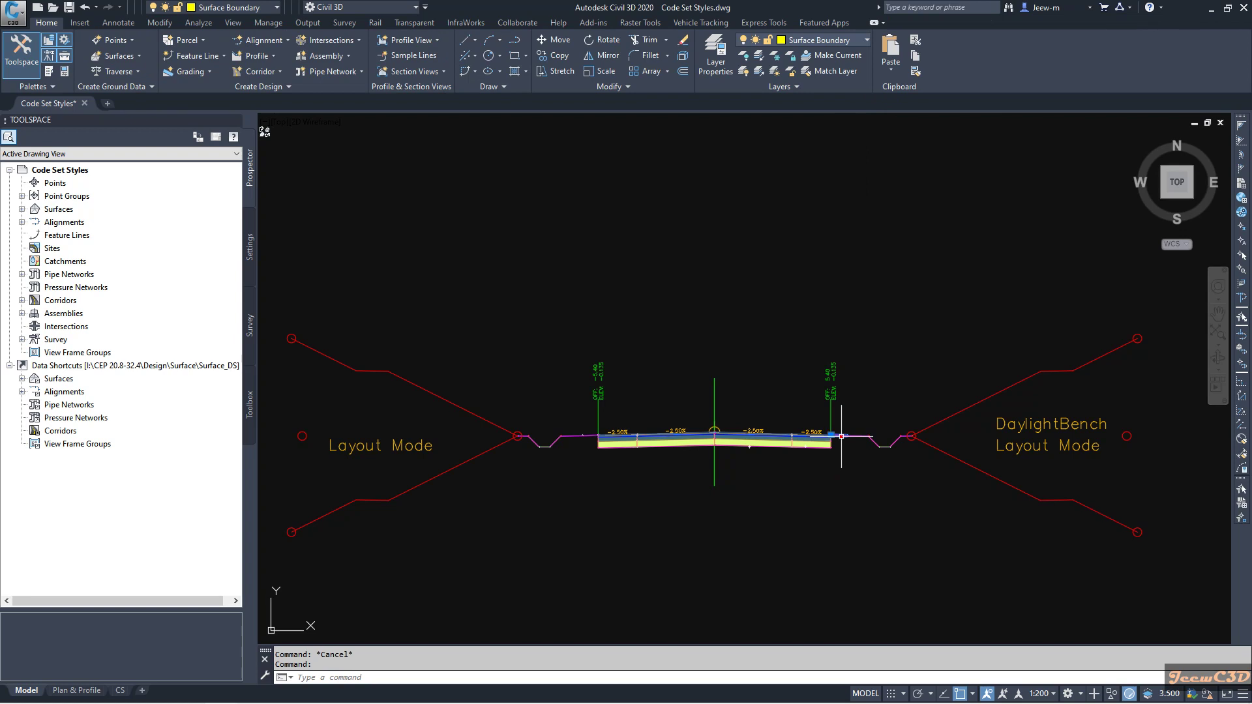
{"action": "left_click", "coordinate": [842, 436]}
{"action": "key", "text": "Escape"}
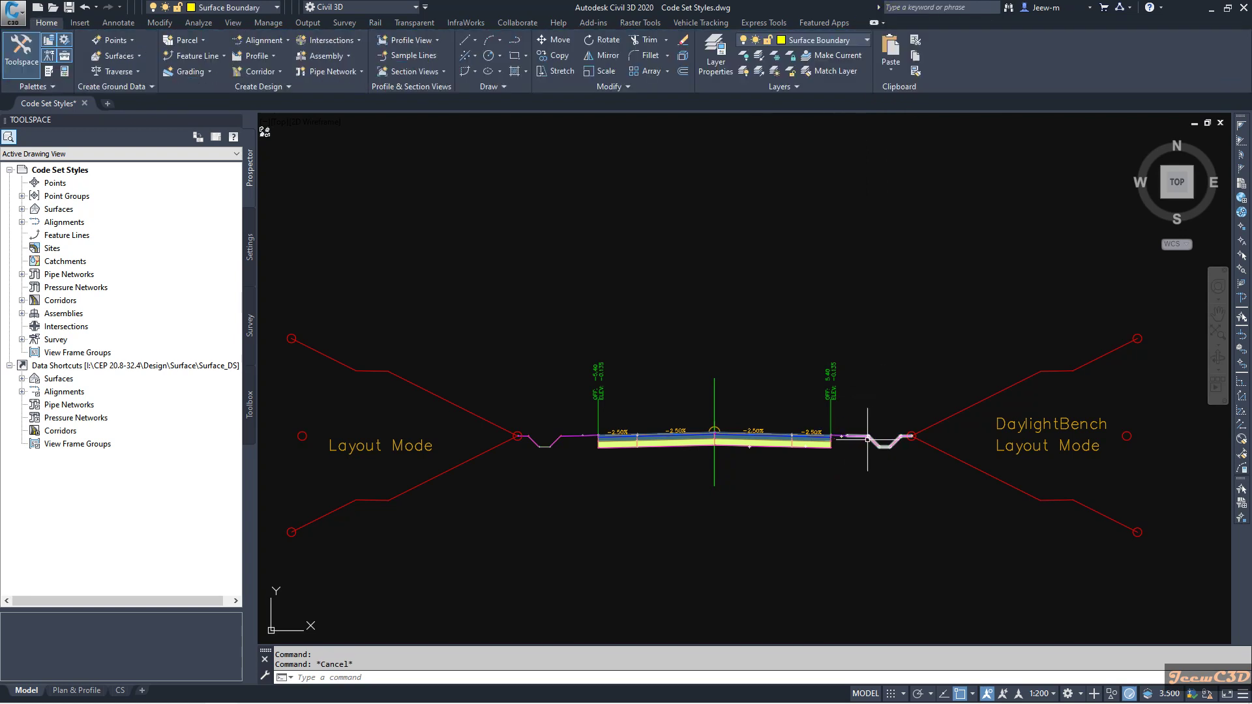
{"action": "left_click", "coordinate": [860, 437]}
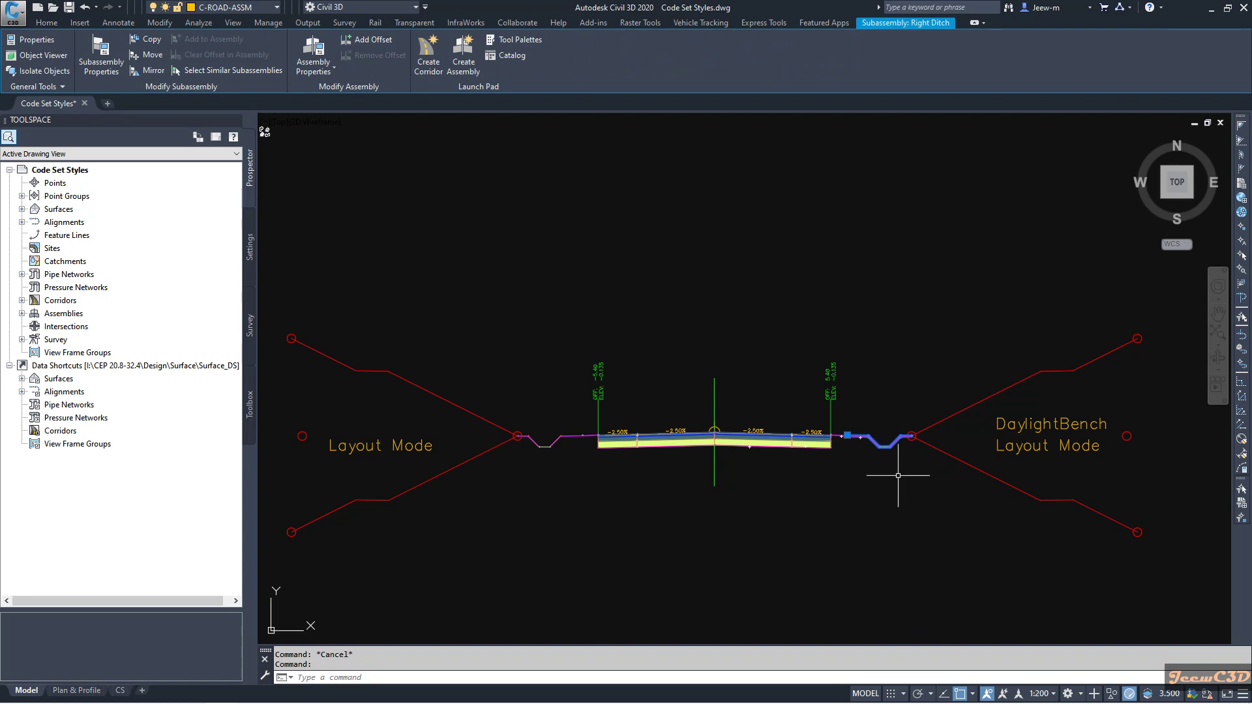
{"action": "key", "text": "Escape"}
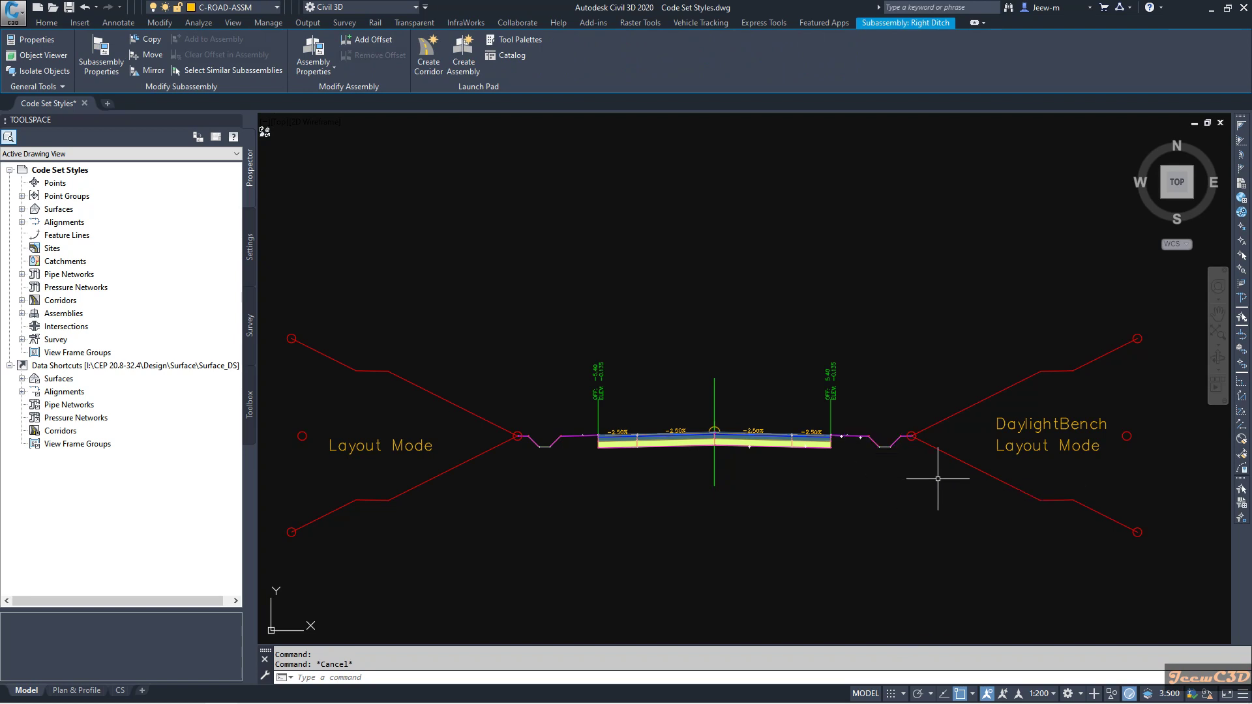
{"action": "left_click", "coordinate": [948, 456]}
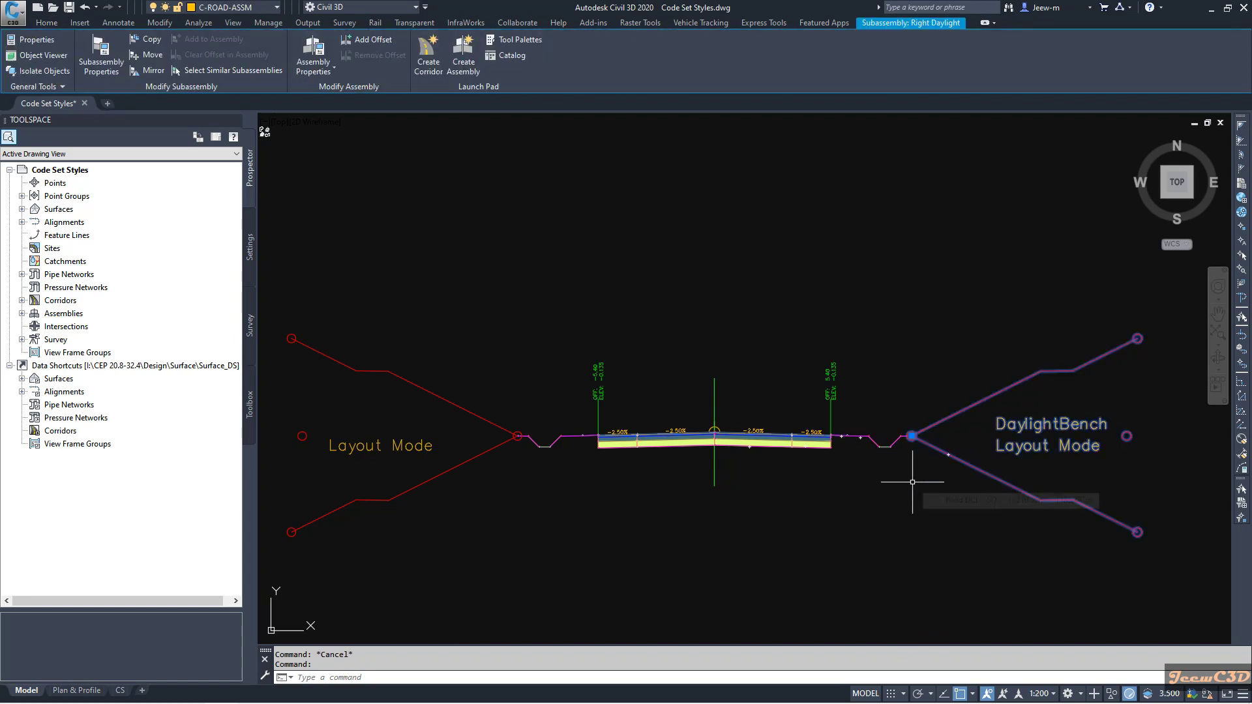
{"action": "key", "text": "Escape"}
- Examine the shaded pavement layers, slope labels and offset/elevation labels of the road assembly up close
{"action": "scroll", "coordinate": [809, 477], "scroll_direction": "up", "scroll_amount": 2}
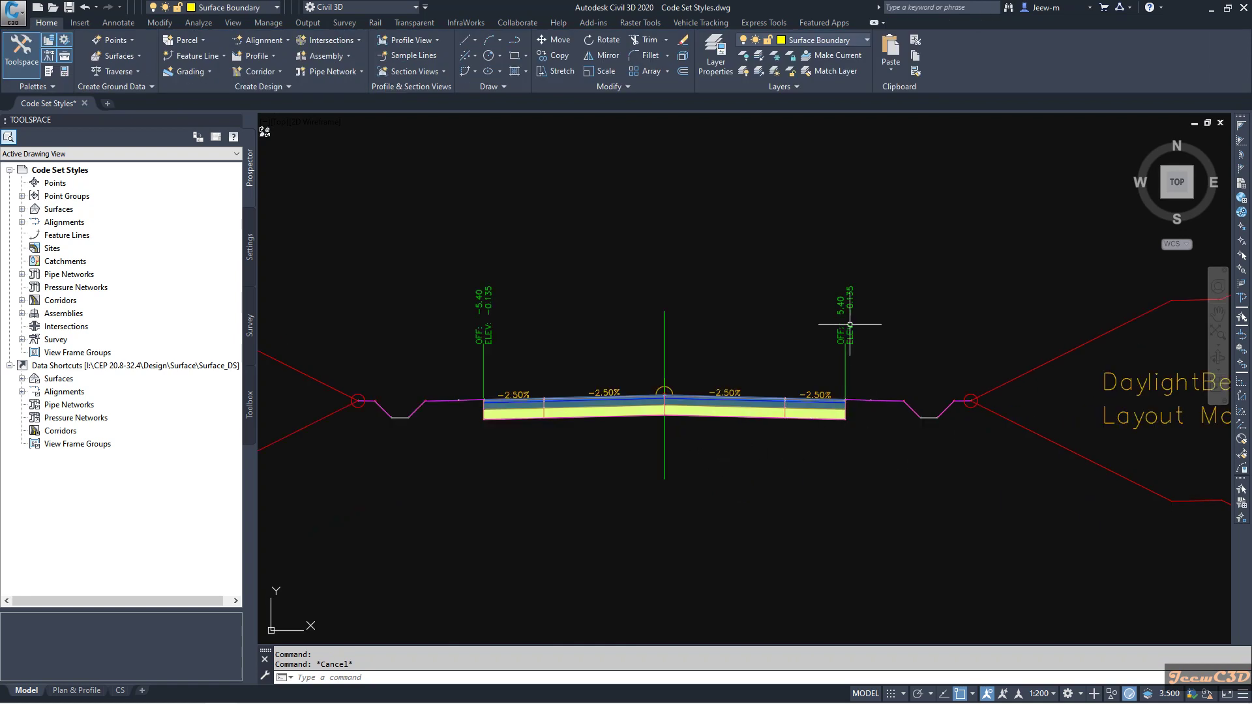
{"action": "scroll", "coordinate": [843, 327], "scroll_direction": "up", "scroll_amount": 2}
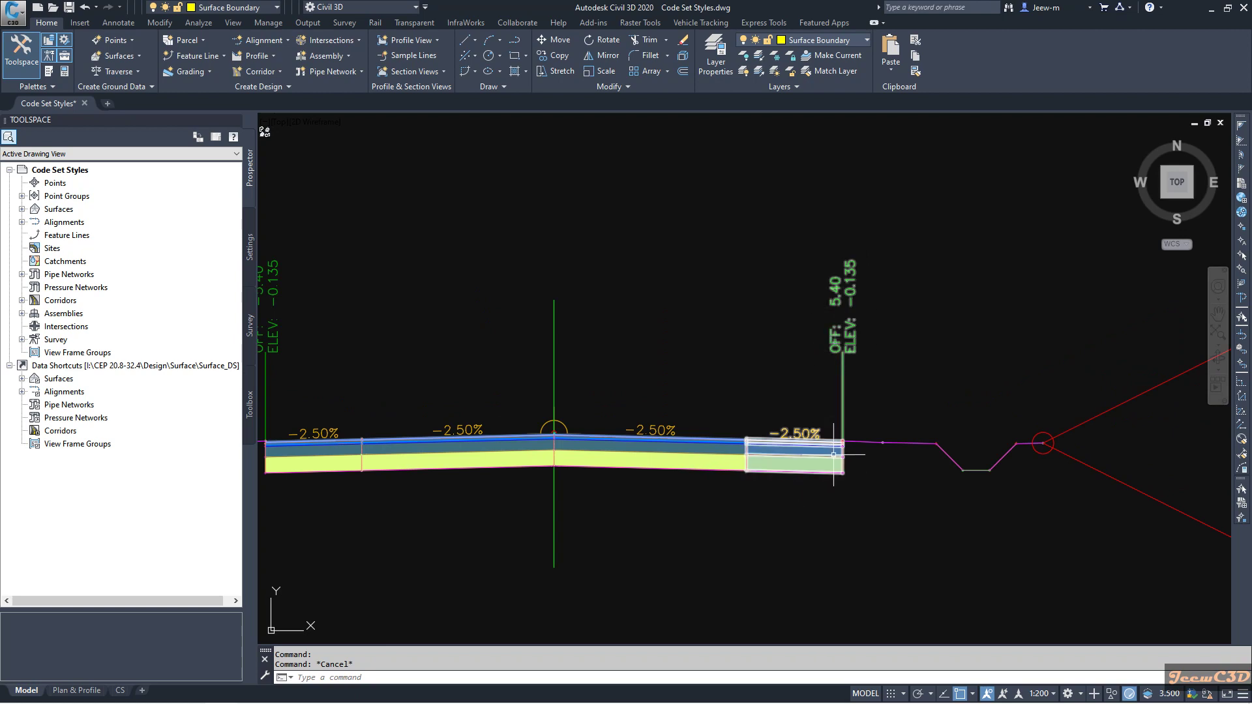
{"action": "scroll", "coordinate": [834, 455], "scroll_direction": "down", "scroll_amount": 2}
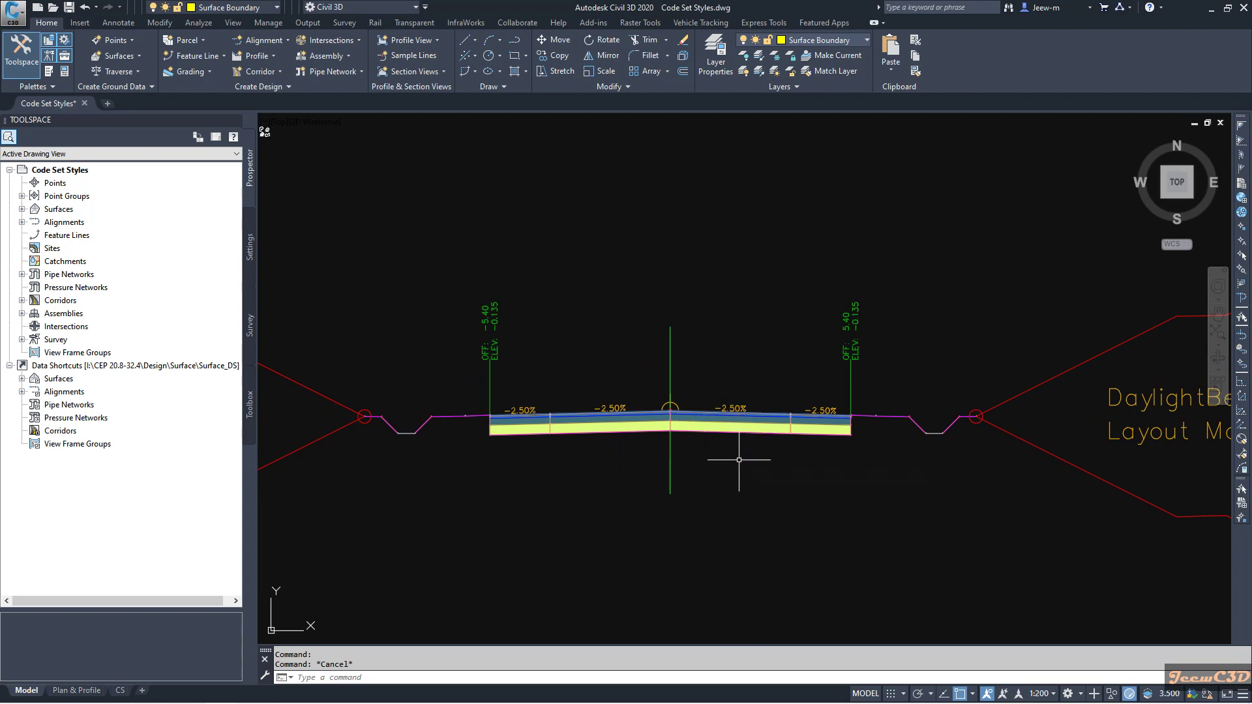
{"action": "mouse_move", "coordinate": [739, 460]}
{"action": "scroll", "coordinate": [779, 429], "scroll_direction": "up", "scroll_amount": 4}
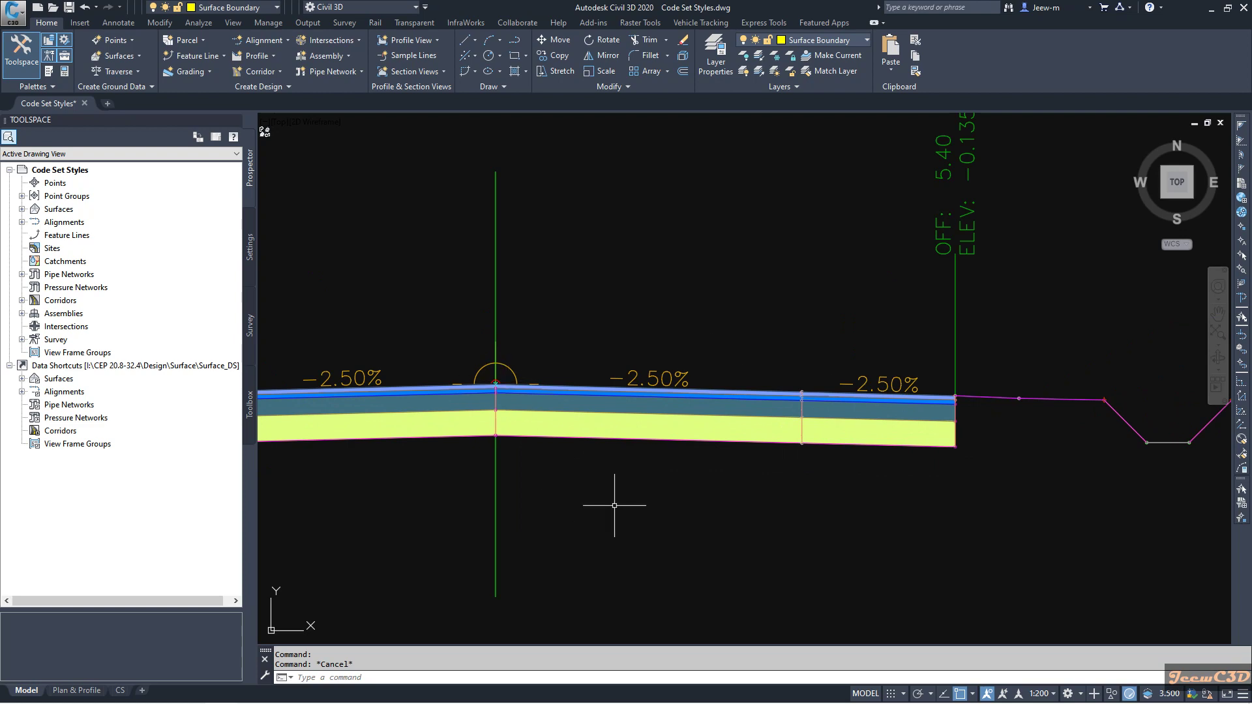
{"action": "scroll", "coordinate": [615, 506], "scroll_direction": "down", "scroll_amount": 4}
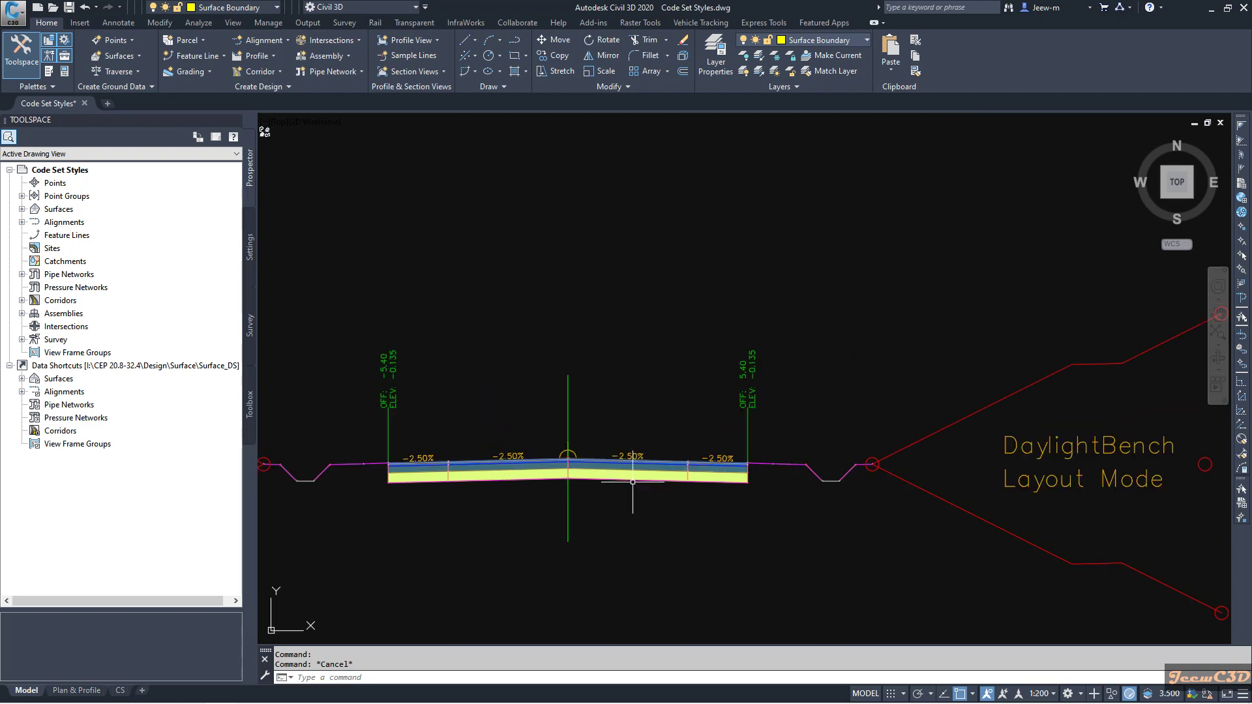
- Open the right lane's subassembly properties and check its Inside Point Code and Outside Point Code parameters
{"action": "left_click", "coordinate": [632, 482]}
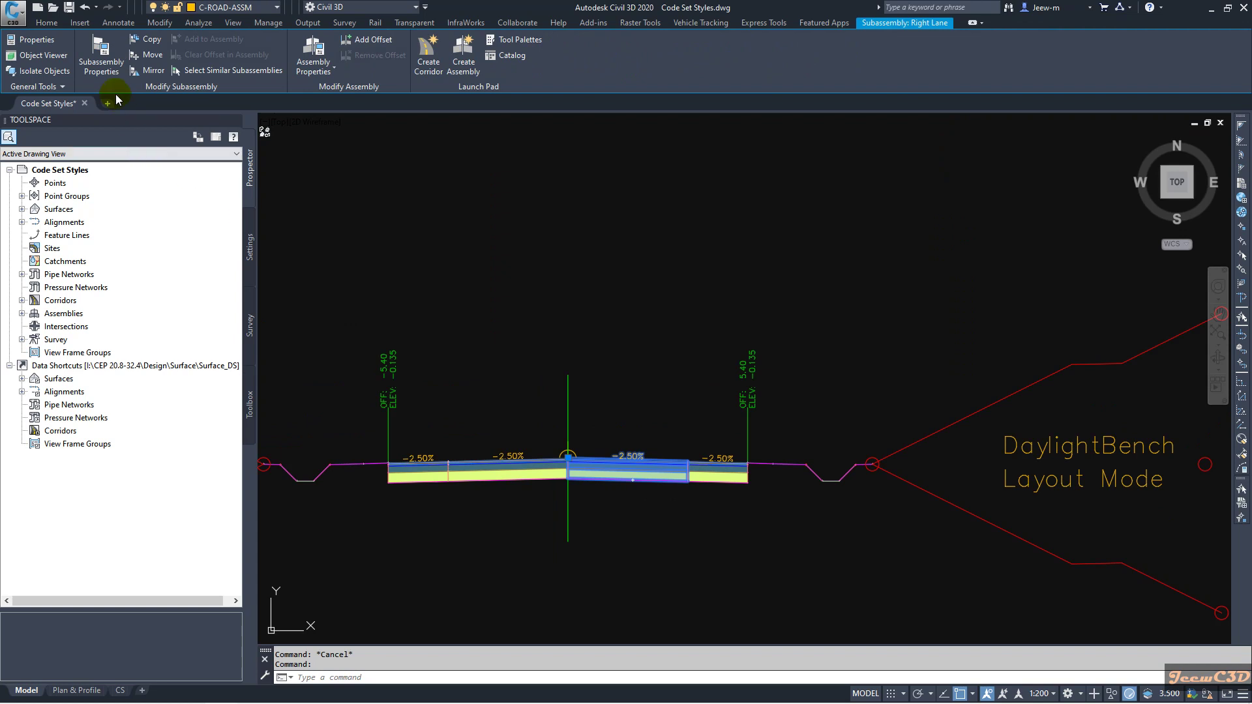
{"action": "left_click", "coordinate": [101, 62]}
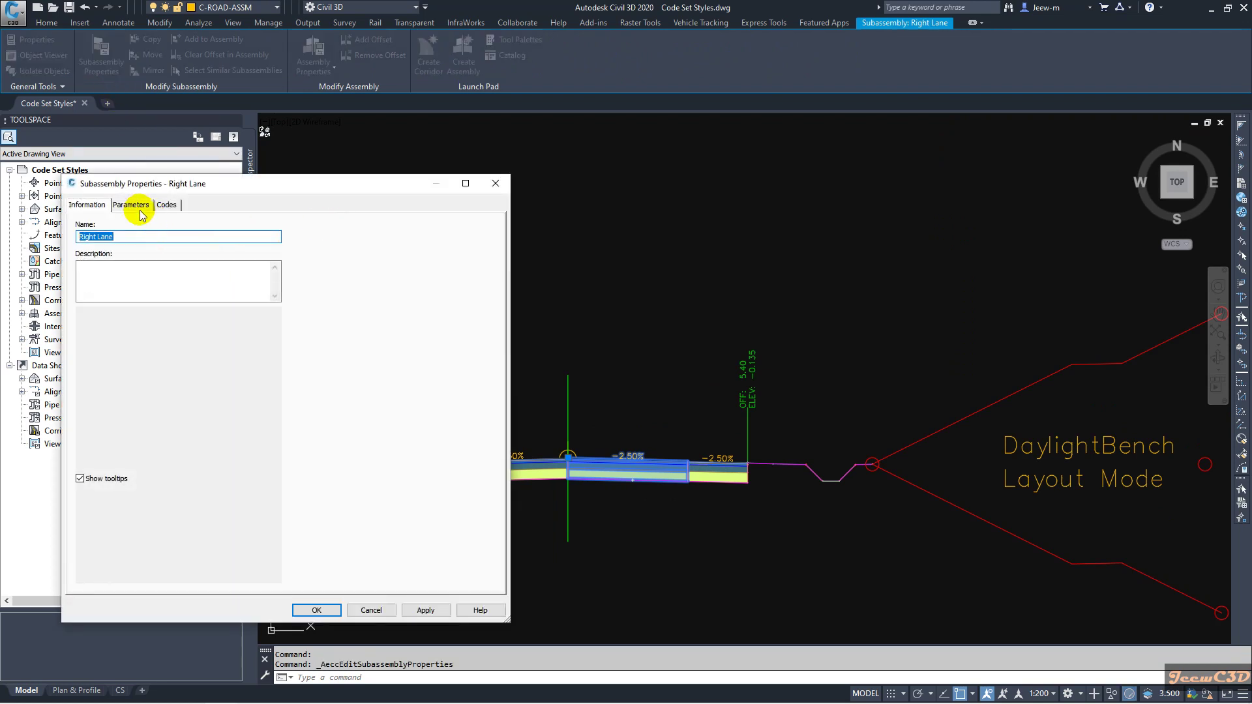
{"action": "left_click", "coordinate": [131, 206]}
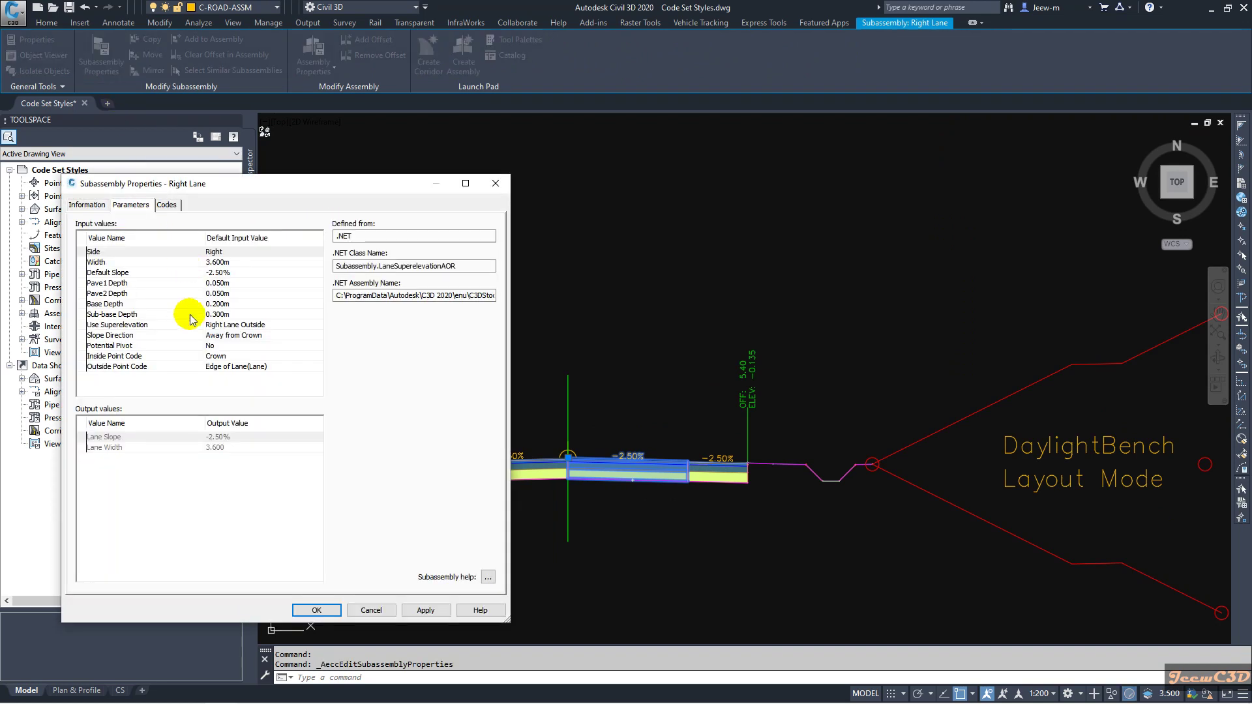
{"action": "left_click", "coordinate": [131, 356]}
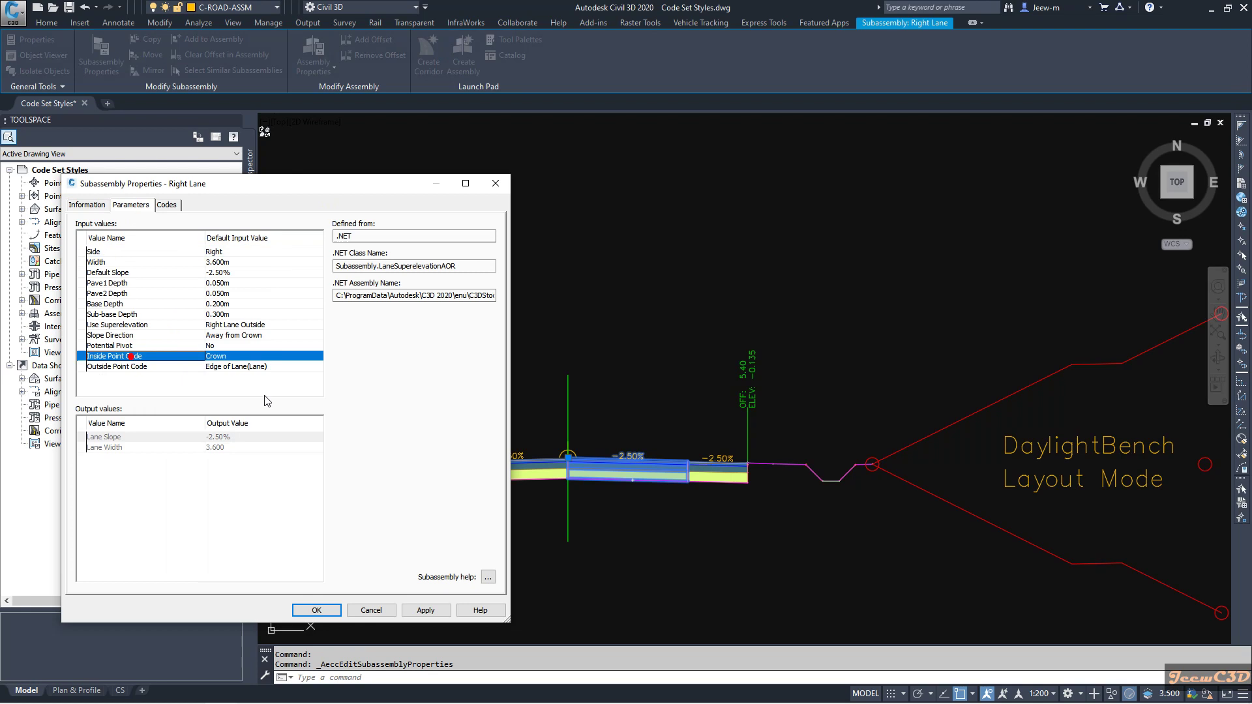
{"action": "left_click", "coordinate": [234, 368]}
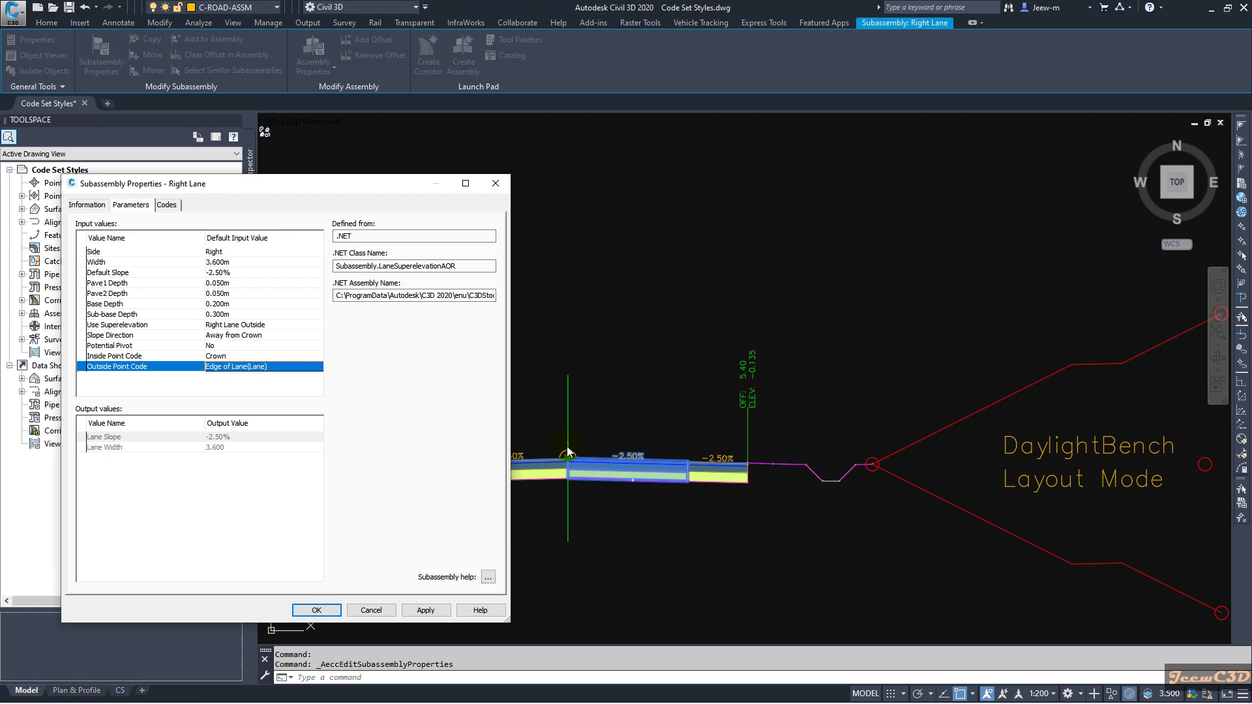
- Review the Crown and Lane point codes of the right lane subassembly, and close its properties without changes
{"action": "left_click", "coordinate": [166, 205]}
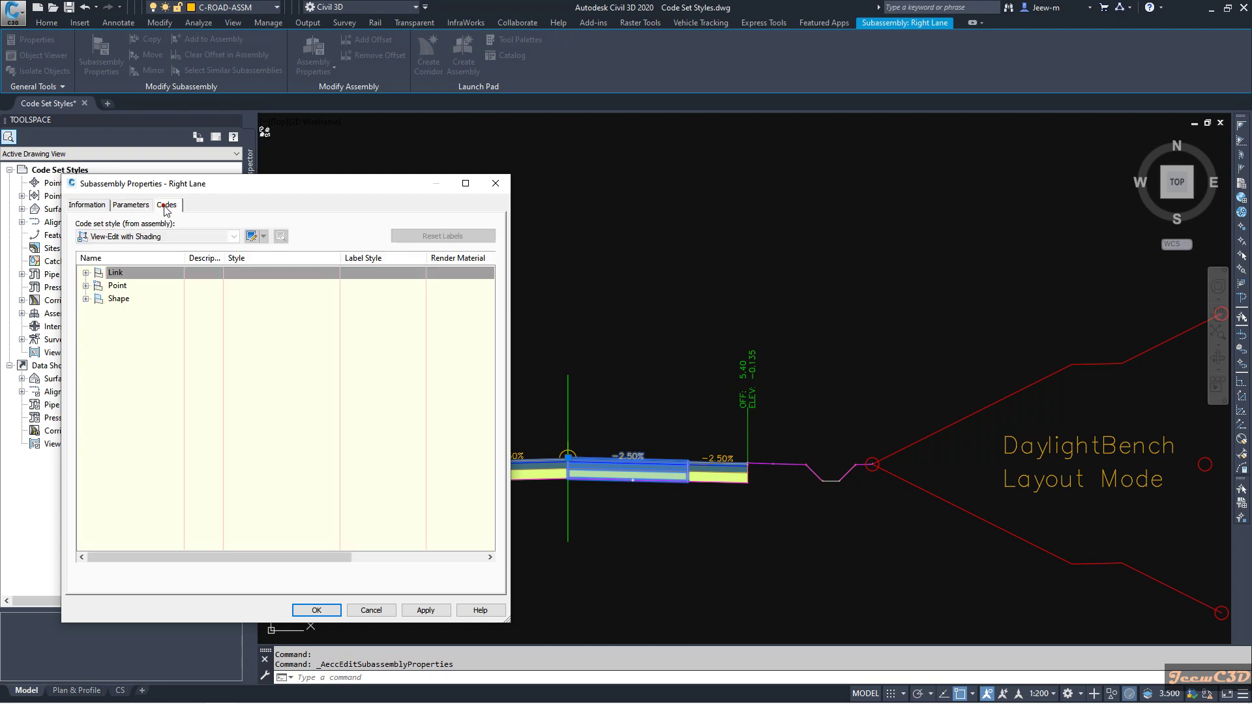
{"action": "left_click", "coordinate": [86, 286]}
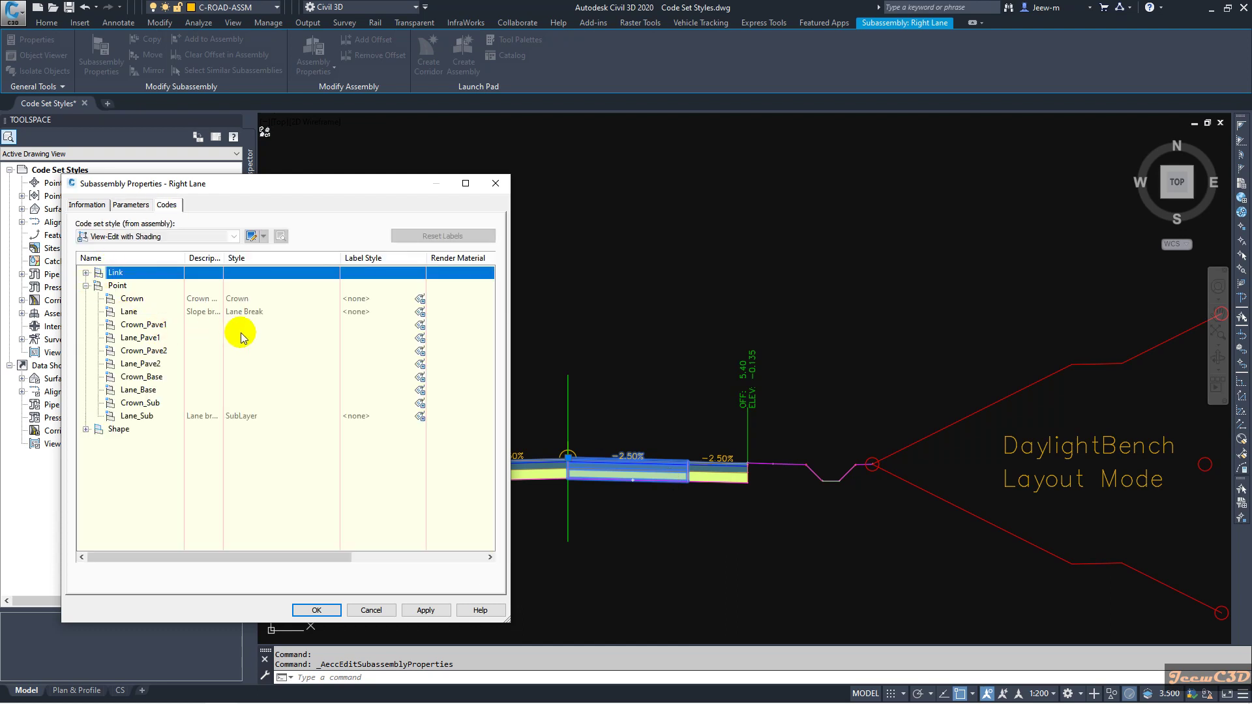
{"action": "left_click", "coordinate": [133, 299]}
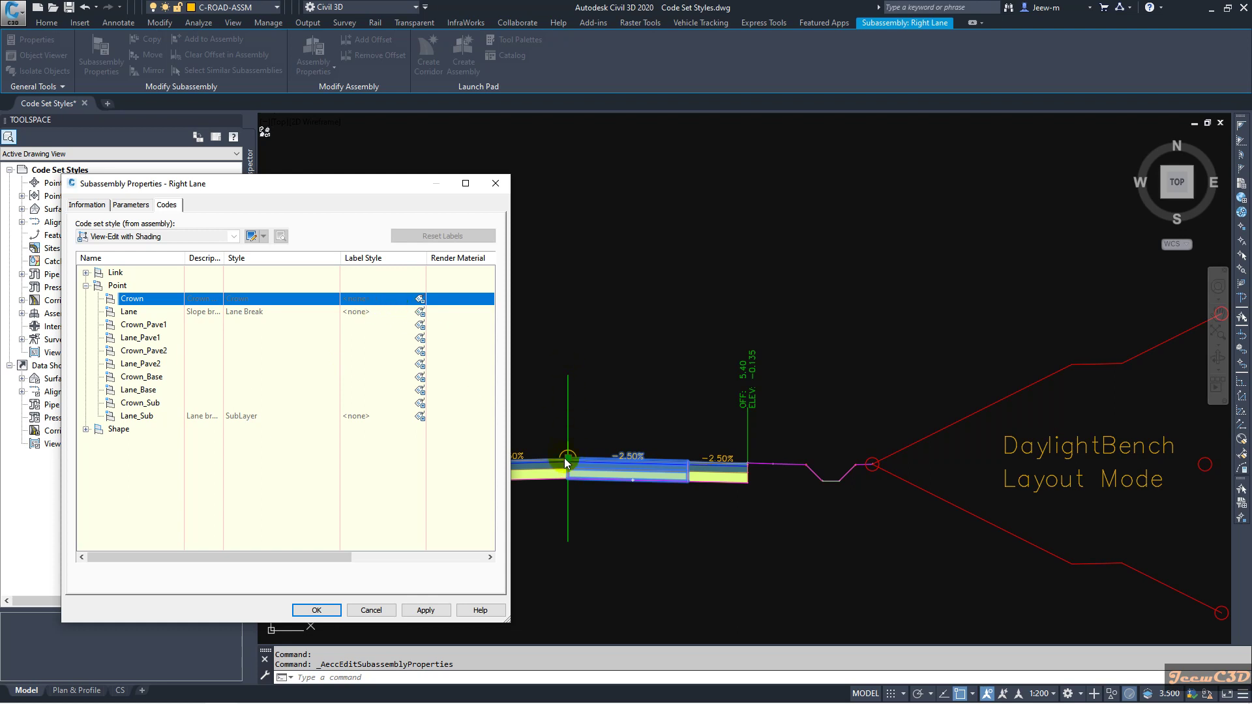
{"action": "left_click", "coordinate": [137, 316]}
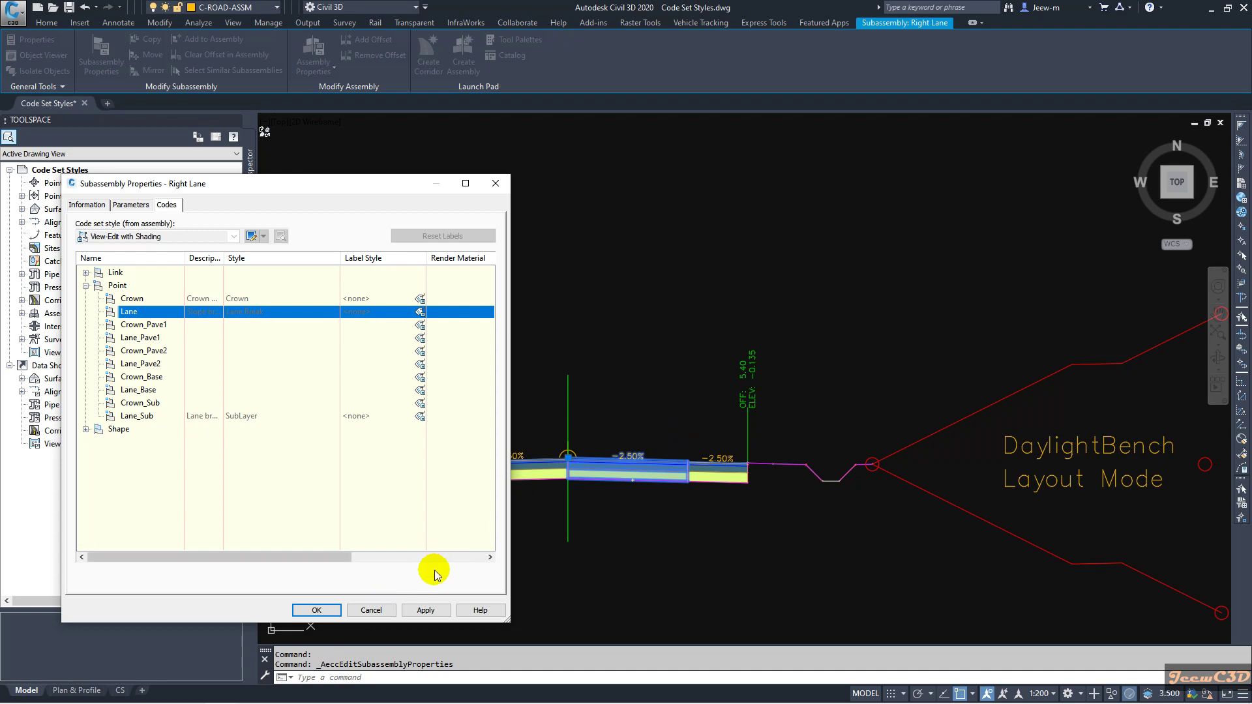
{"action": "left_click", "coordinate": [371, 610]}
{"action": "key", "text": "Escape"}
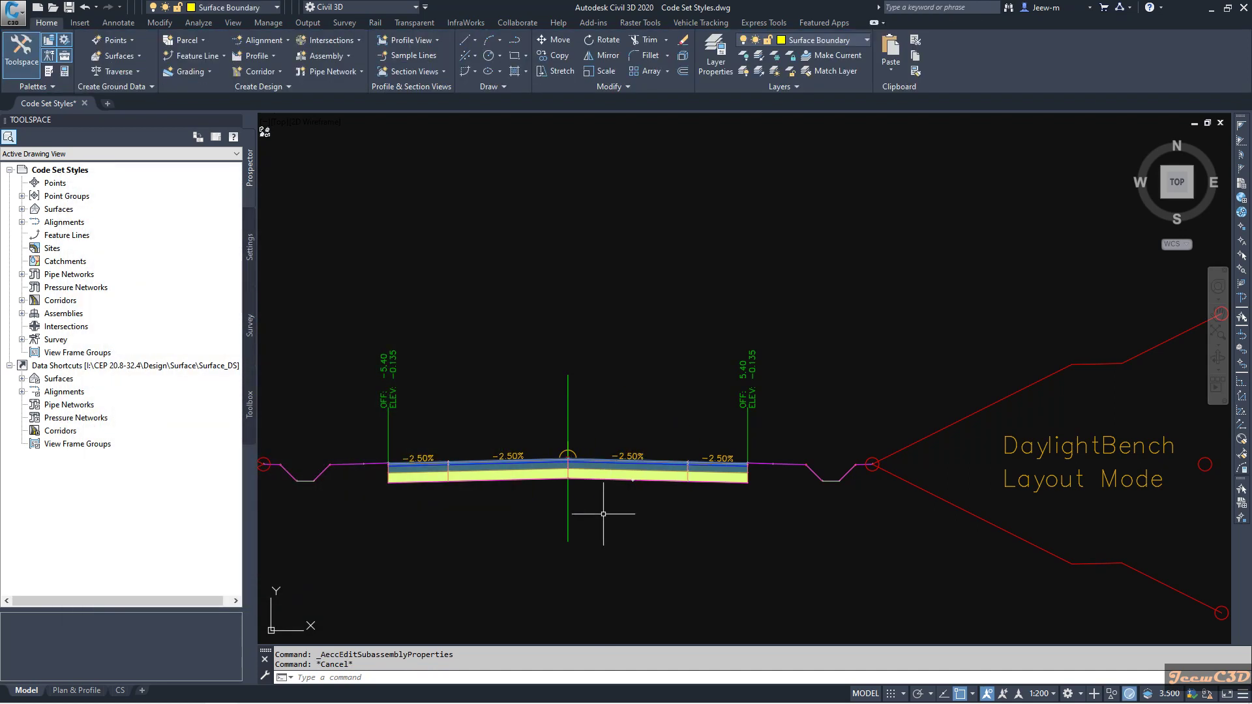
- Show the codes in the Two Lane Road-Cut & Fill assembly's properties, with the dialog moved off the assembly's centerline
{"action": "left_click", "coordinate": [568, 515]}
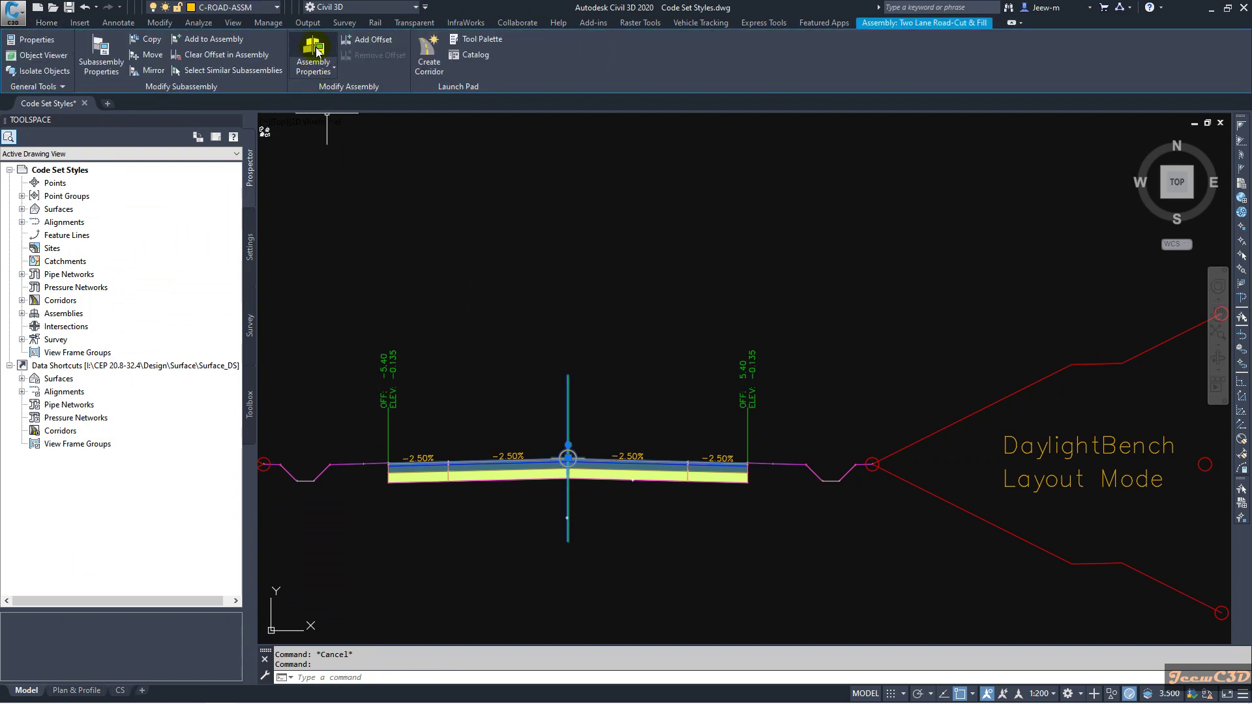
{"action": "left_click", "coordinate": [315, 66]}
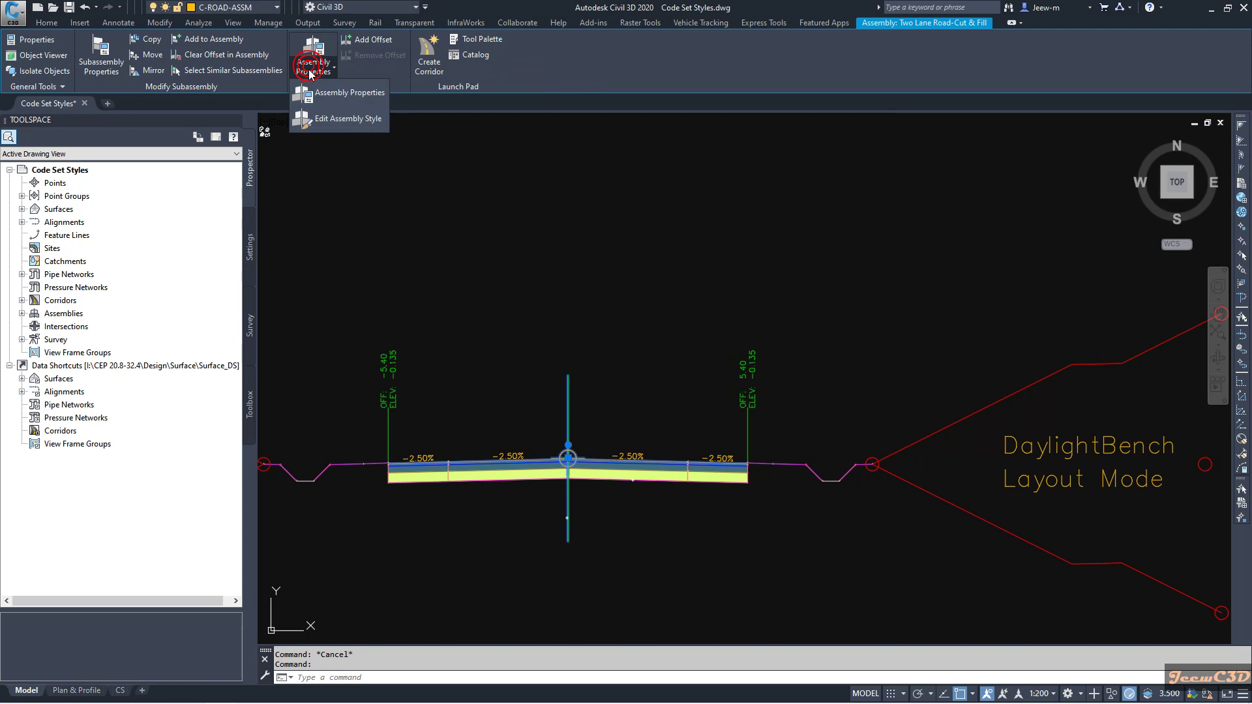
{"action": "left_click", "coordinate": [340, 94]}
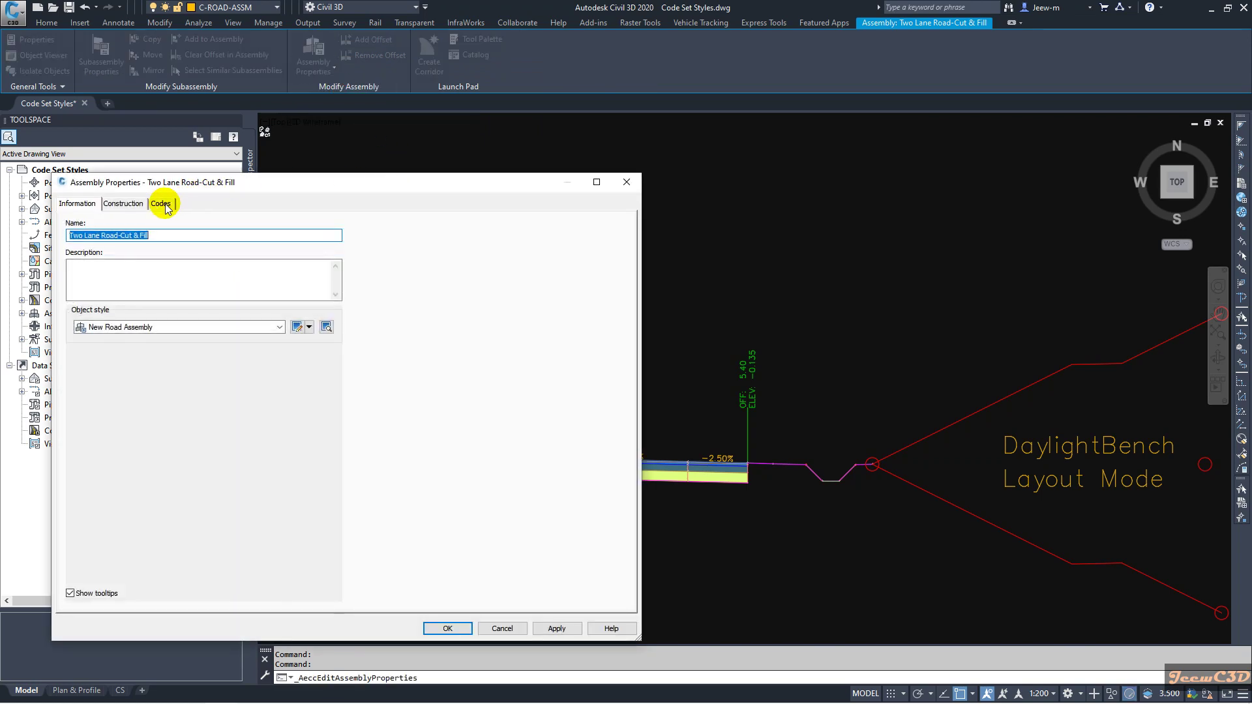
{"action": "left_click", "coordinate": [161, 204]}
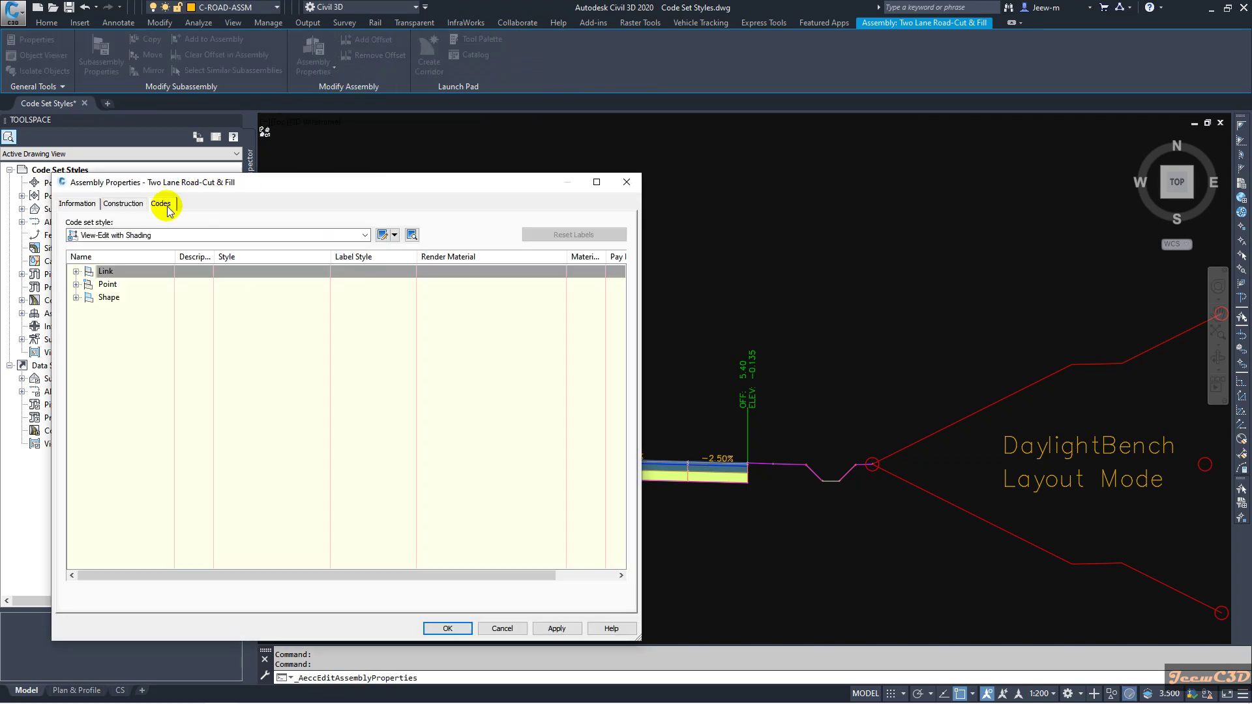
{"action": "mouse_move", "coordinate": [266, 189]}
{"action": "left_mouse_down"}
{"action": "mouse_move", "coordinate": [912, 203]}
{"action": "mouse_move", "coordinate": [900, 192]}
{"action": "left_mouse_up"}
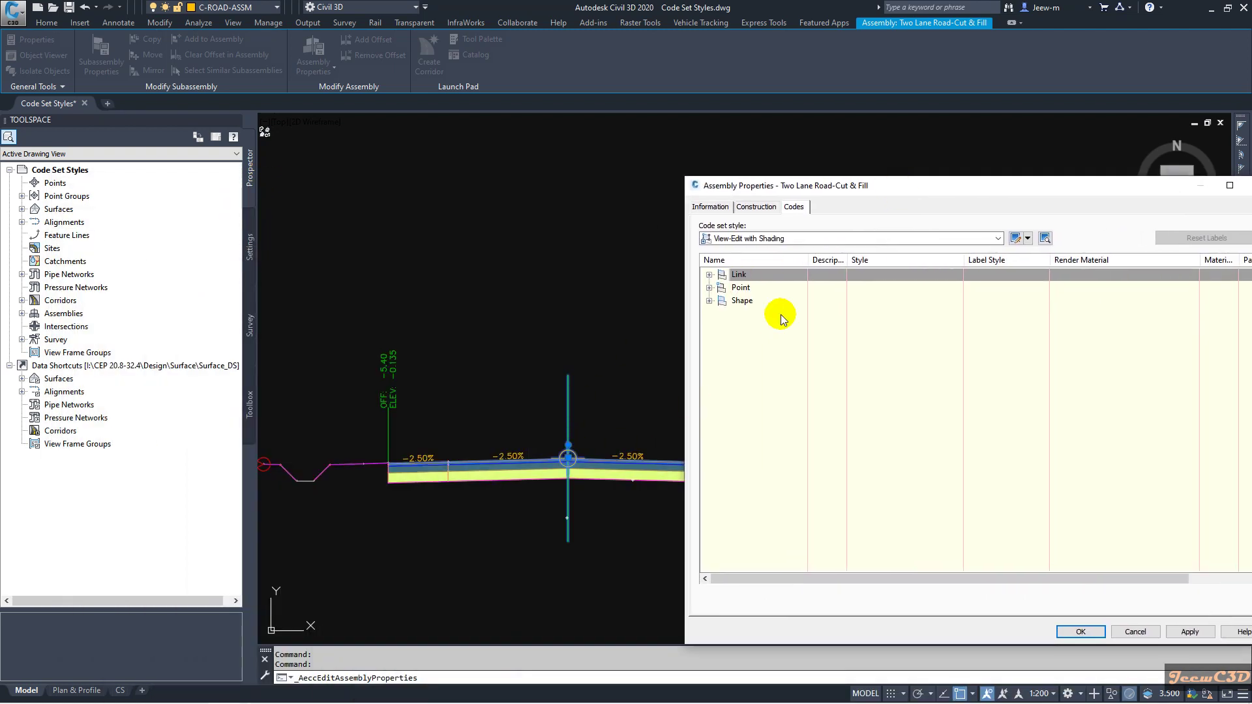
- Open the View-Edit with Shading code set style for editing and fit its window beside the assembly properties
{"action": "left_click", "coordinate": [772, 240]}
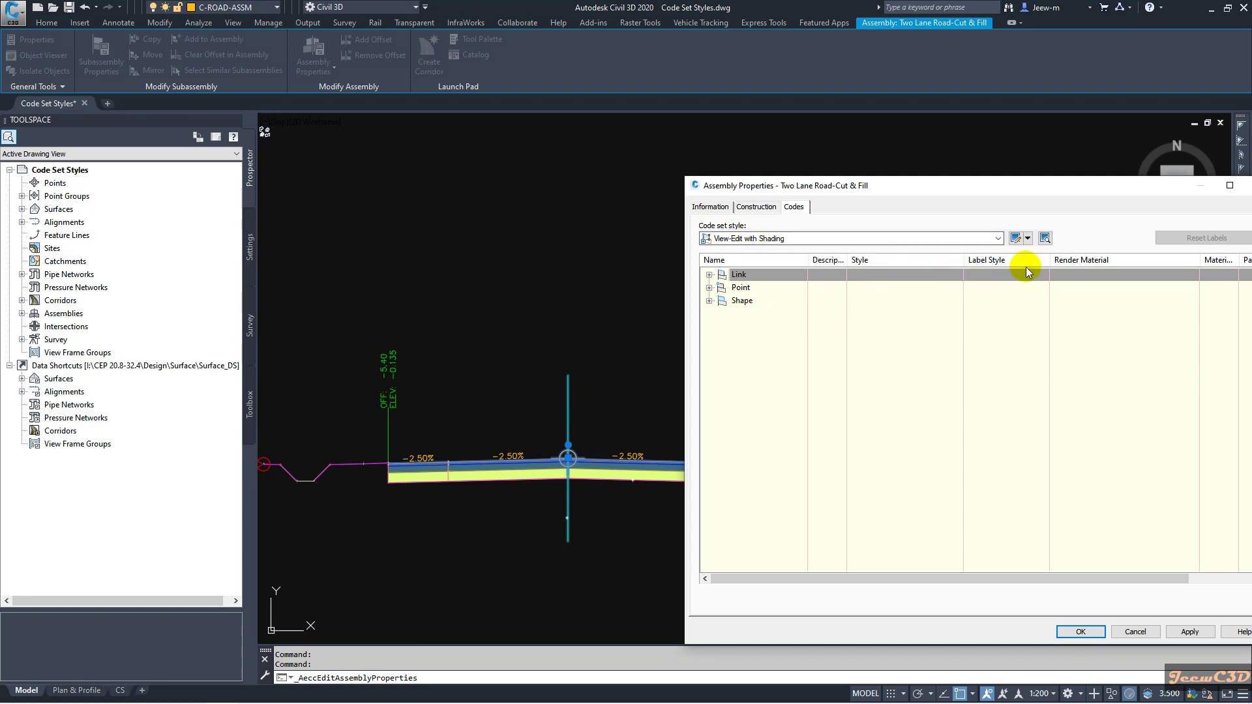
{"action": "left_click", "coordinate": [1033, 239]}
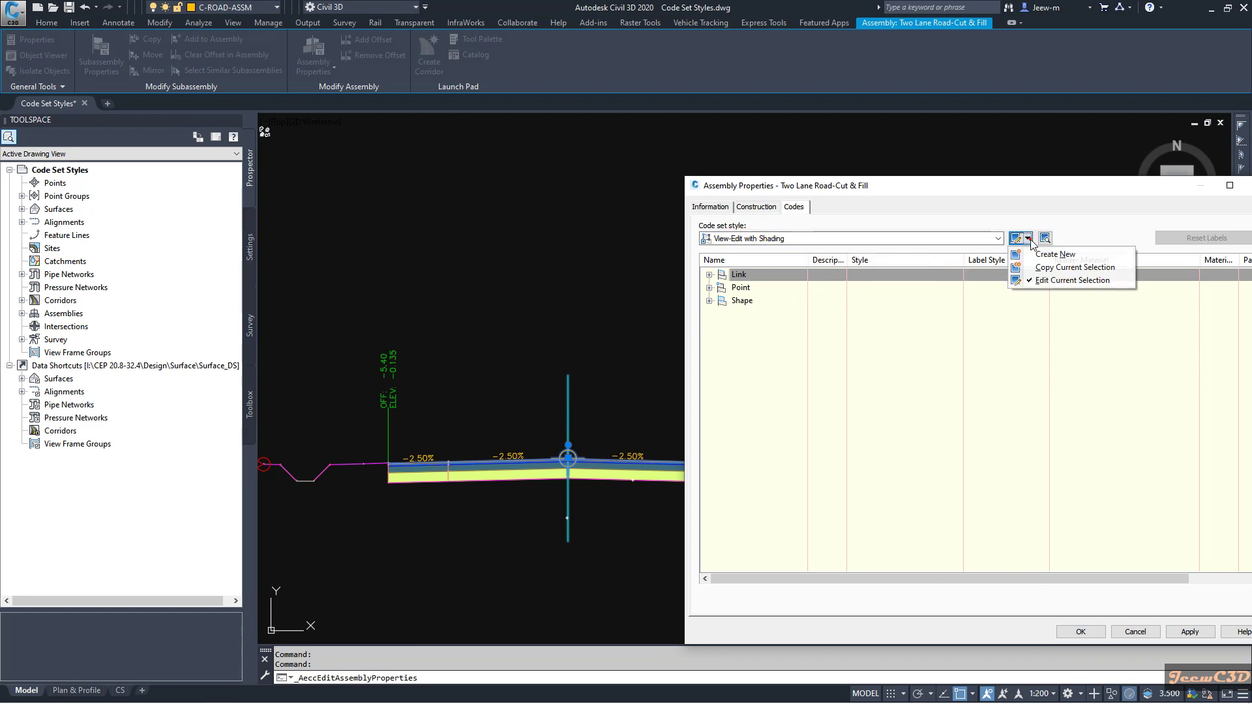
{"action": "left_click", "coordinate": [1046, 282]}
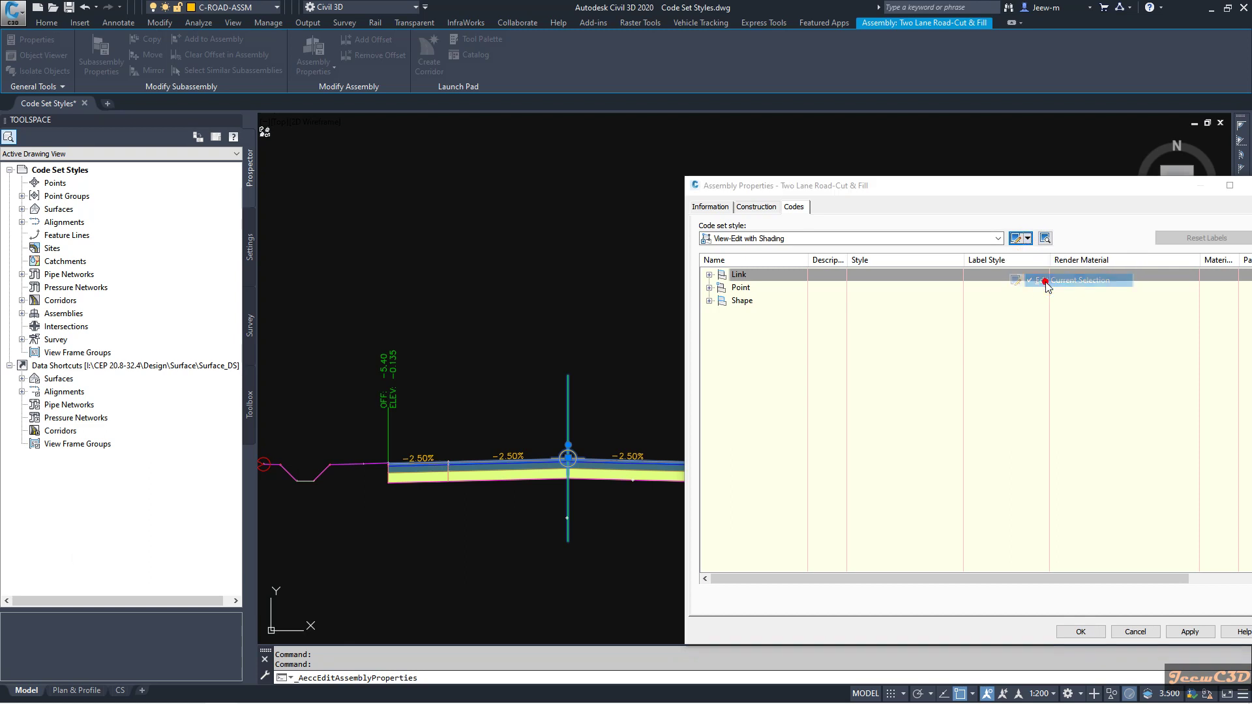
{"action": "mouse_move", "coordinate": [436, 162]}
{"action": "left_mouse_down"}
{"action": "mouse_move", "coordinate": [325, 159]}
{"action": "mouse_move", "coordinate": [340, 152]}
{"action": "mouse_move", "coordinate": [402, 180]}
{"action": "left_mouse_up"}
{"action": "left_click_drag", "start_coordinate": [633, 320], "coordinate": [475, 320]}
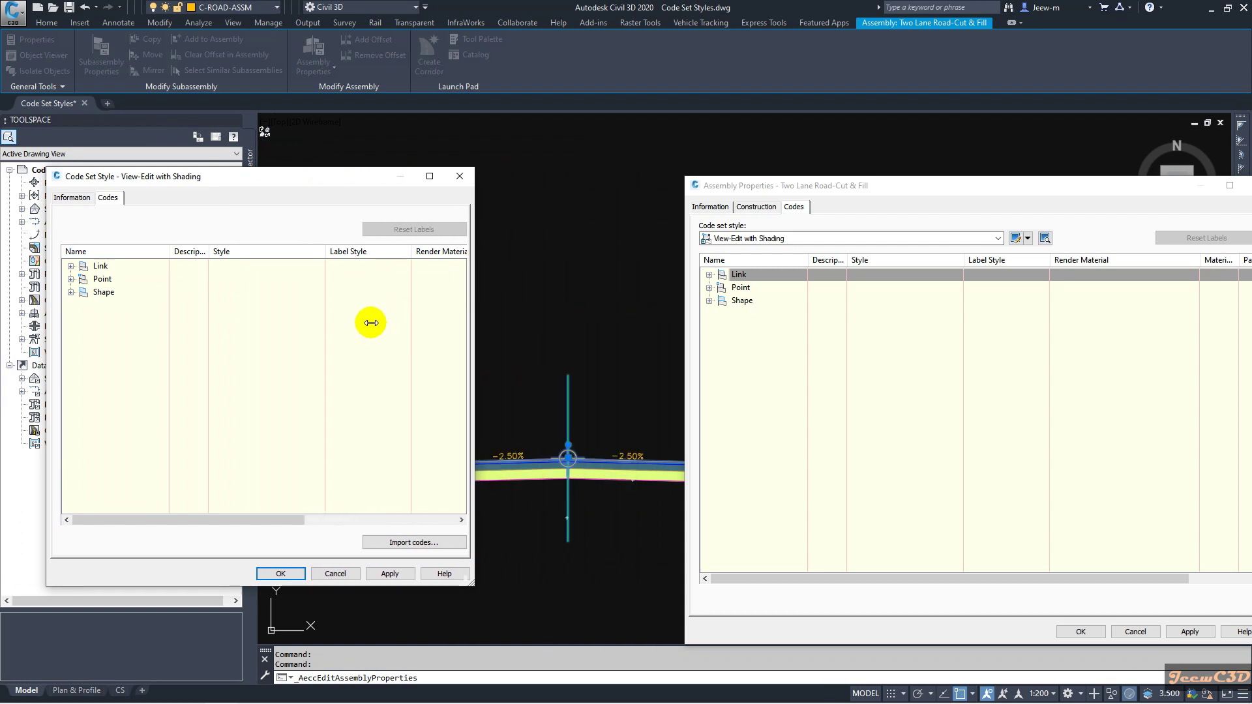
- Assign the View-Edit label style to the Crown point code in the View-Edit with Shading code set style
{"action": "left_click", "coordinate": [71, 280]}
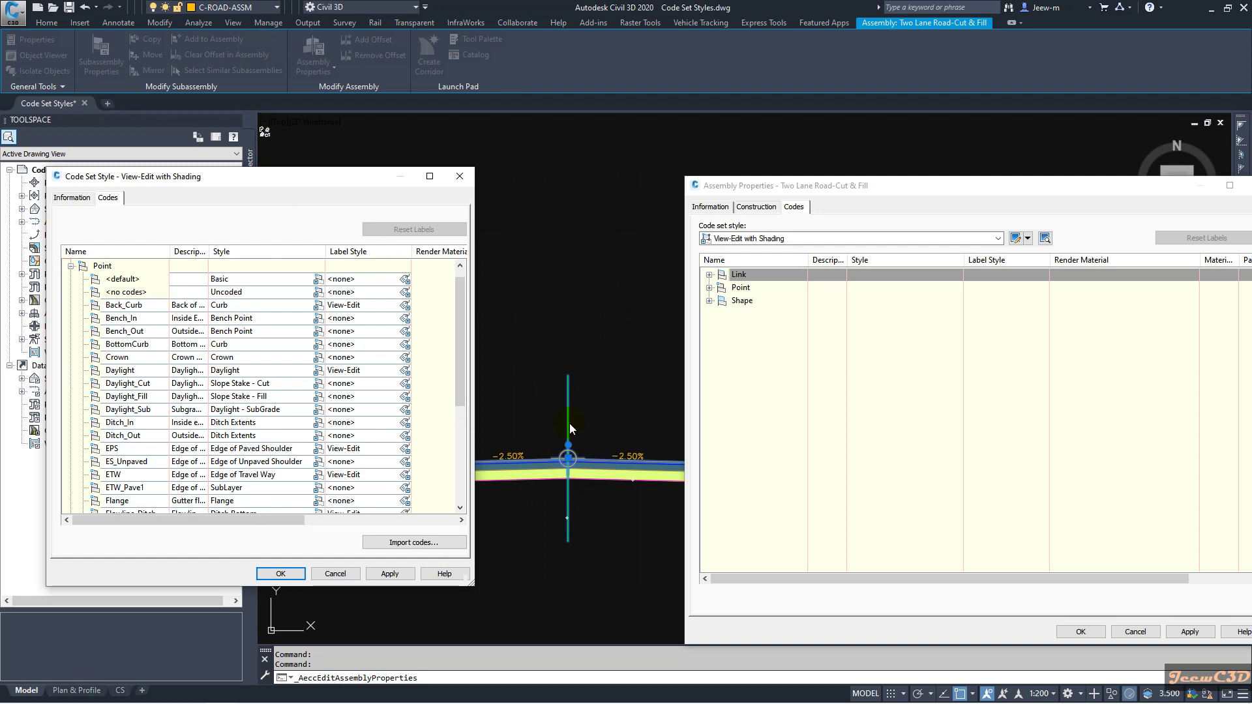
{"action": "scroll", "coordinate": [95, 385], "scroll_direction": "down", "scroll_amount": 5}
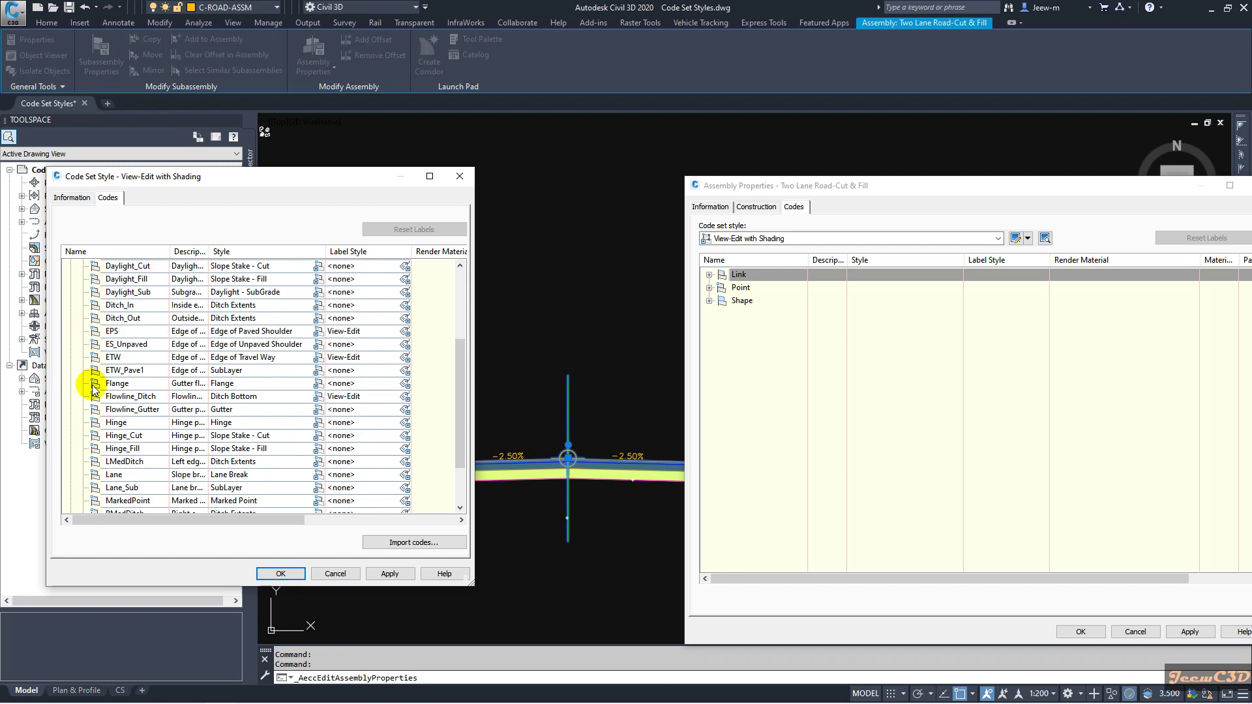
{"action": "scroll", "coordinate": [96, 398], "scroll_direction": "up", "scroll_amount": 5}
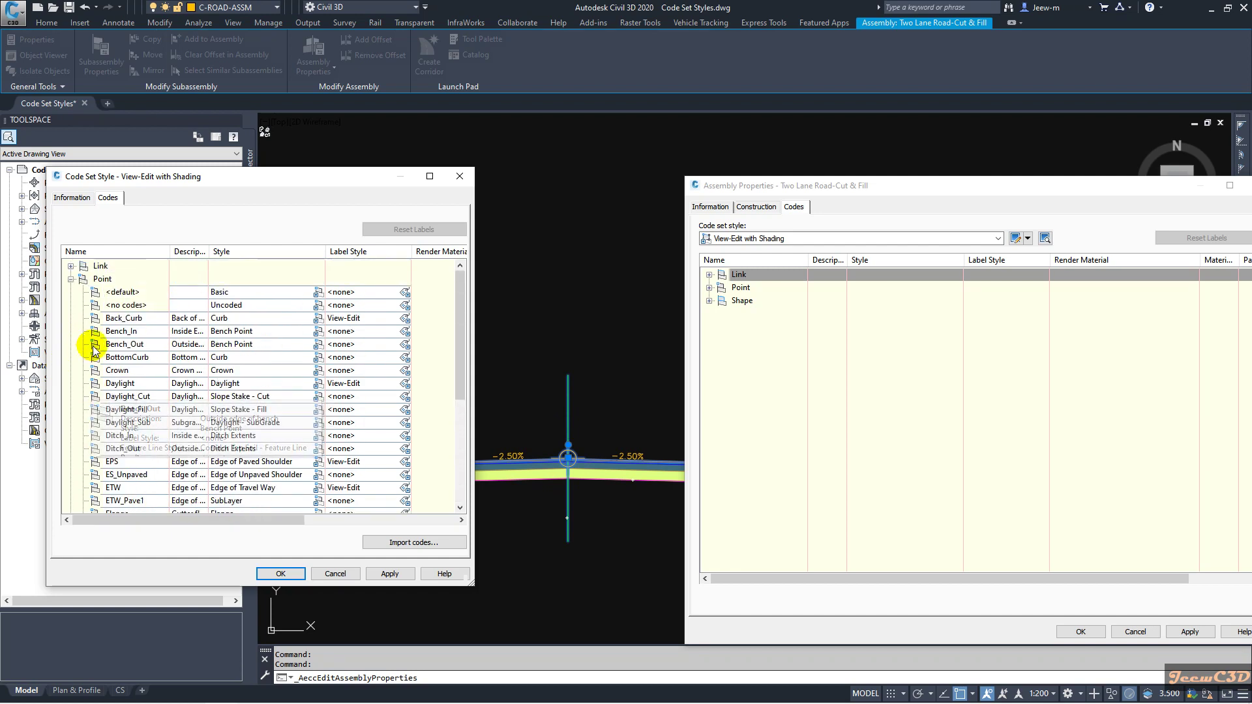
{"action": "scroll", "coordinate": [160, 360], "scroll_direction": "down", "scroll_amount": 1}
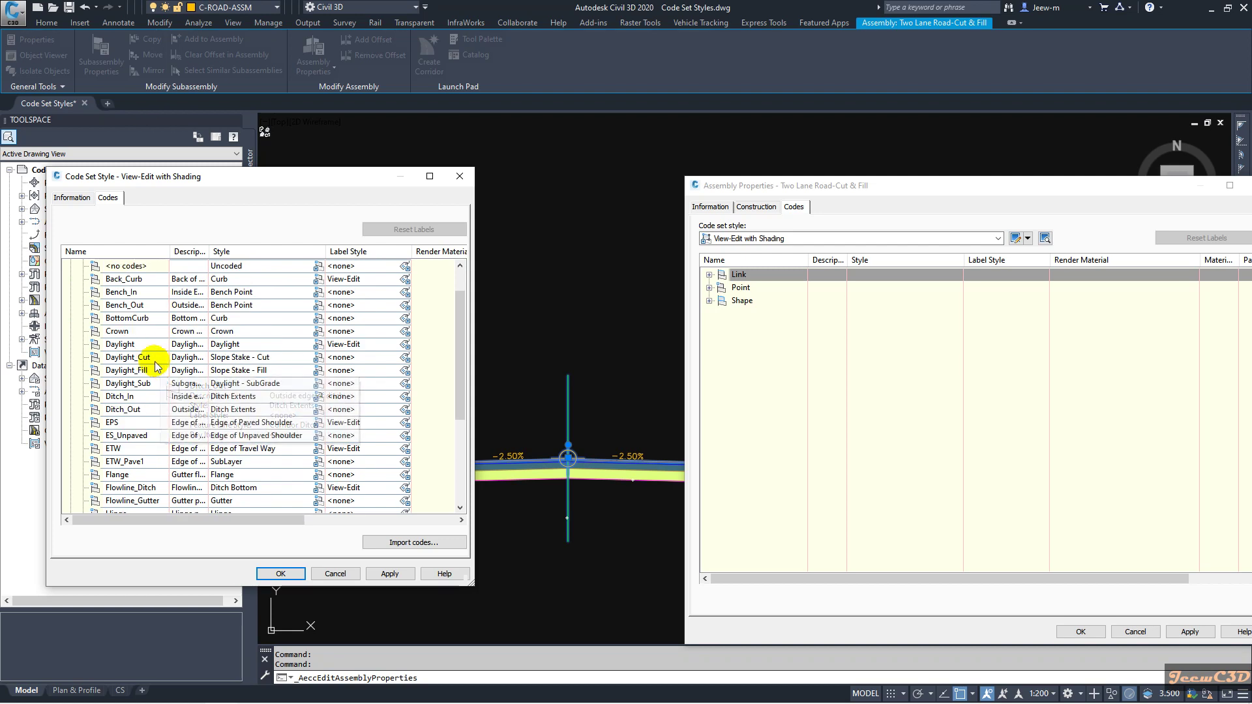
{"action": "left_click", "coordinate": [114, 332]}
{"action": "left_click", "coordinate": [404, 335]}
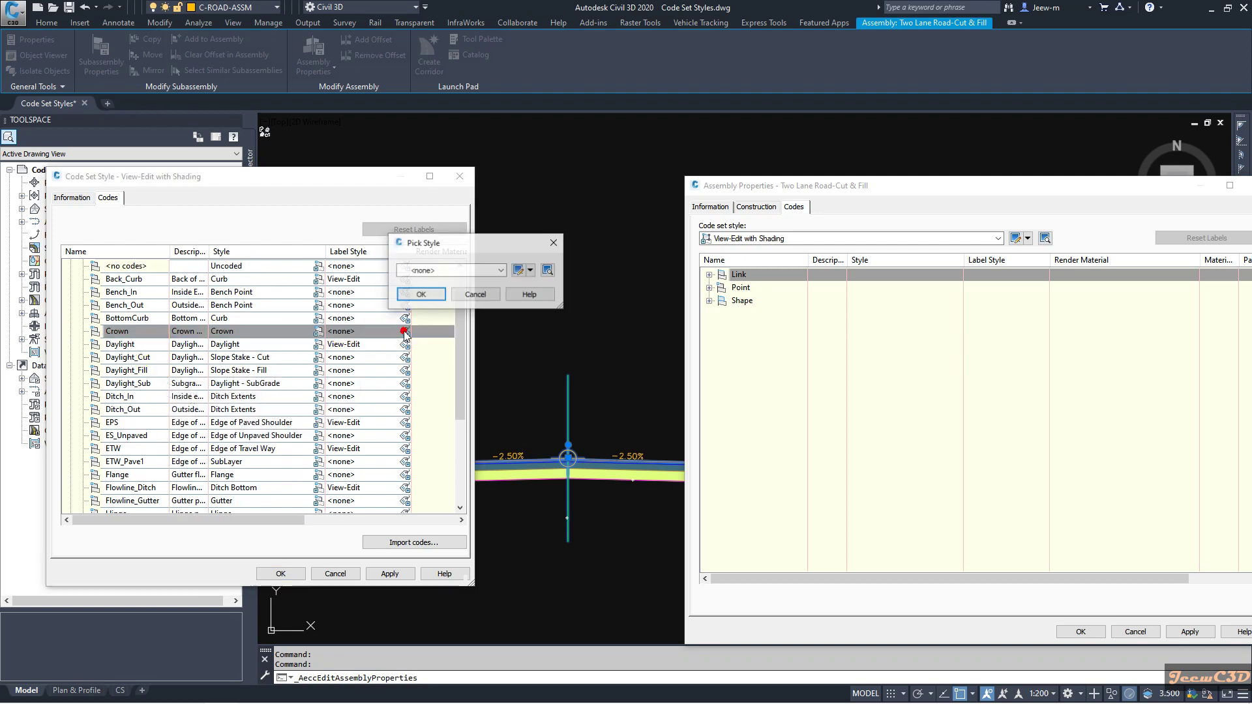
{"action": "left_click", "coordinate": [448, 270]}
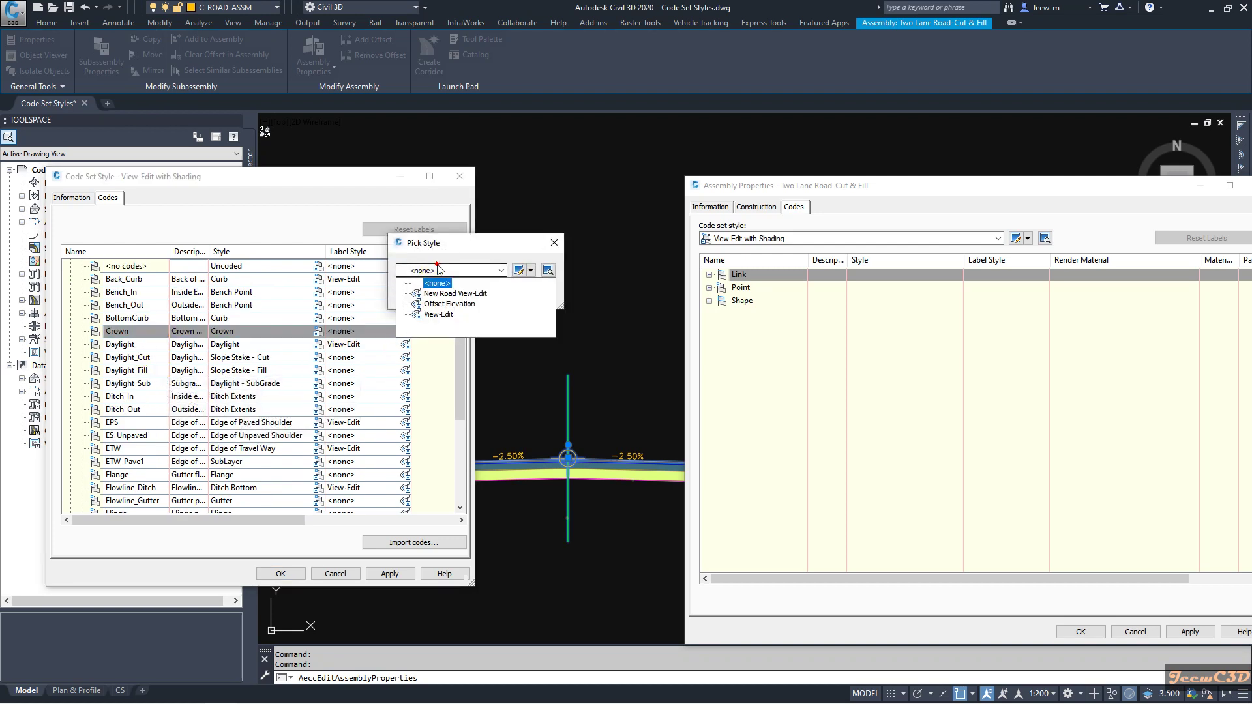
{"action": "left_click", "coordinate": [438, 314]}
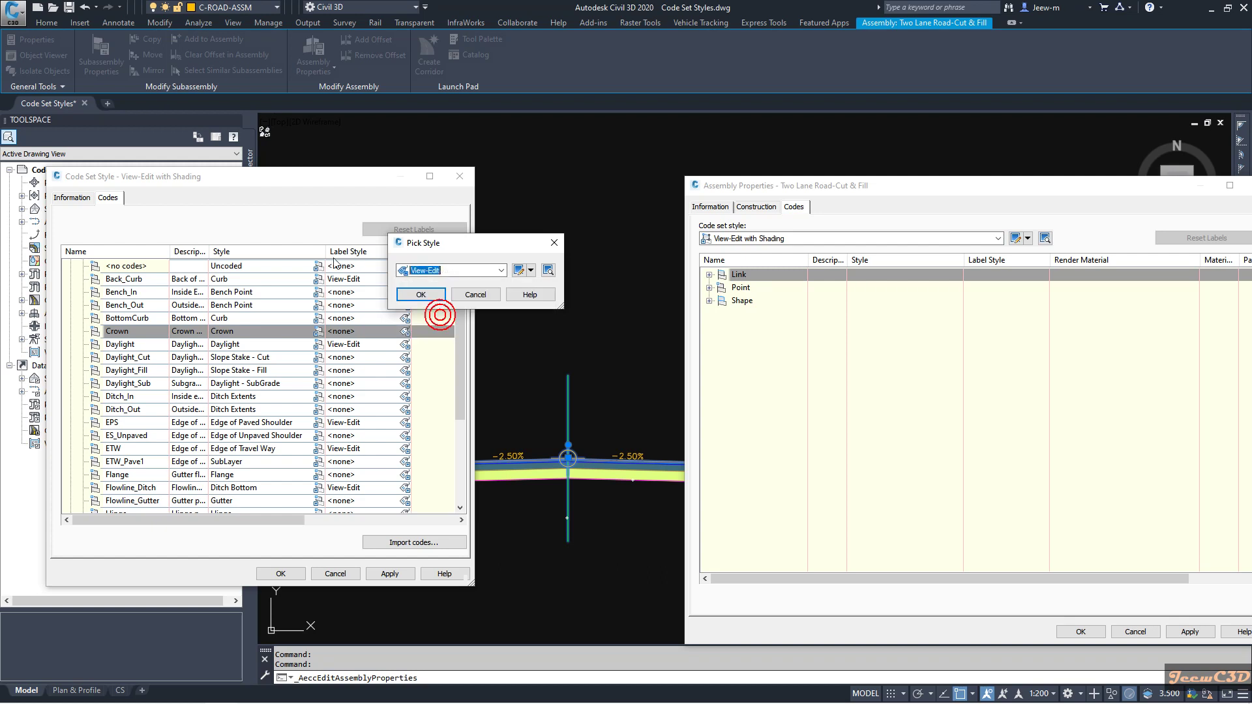
{"action": "left_click", "coordinate": [421, 294]}
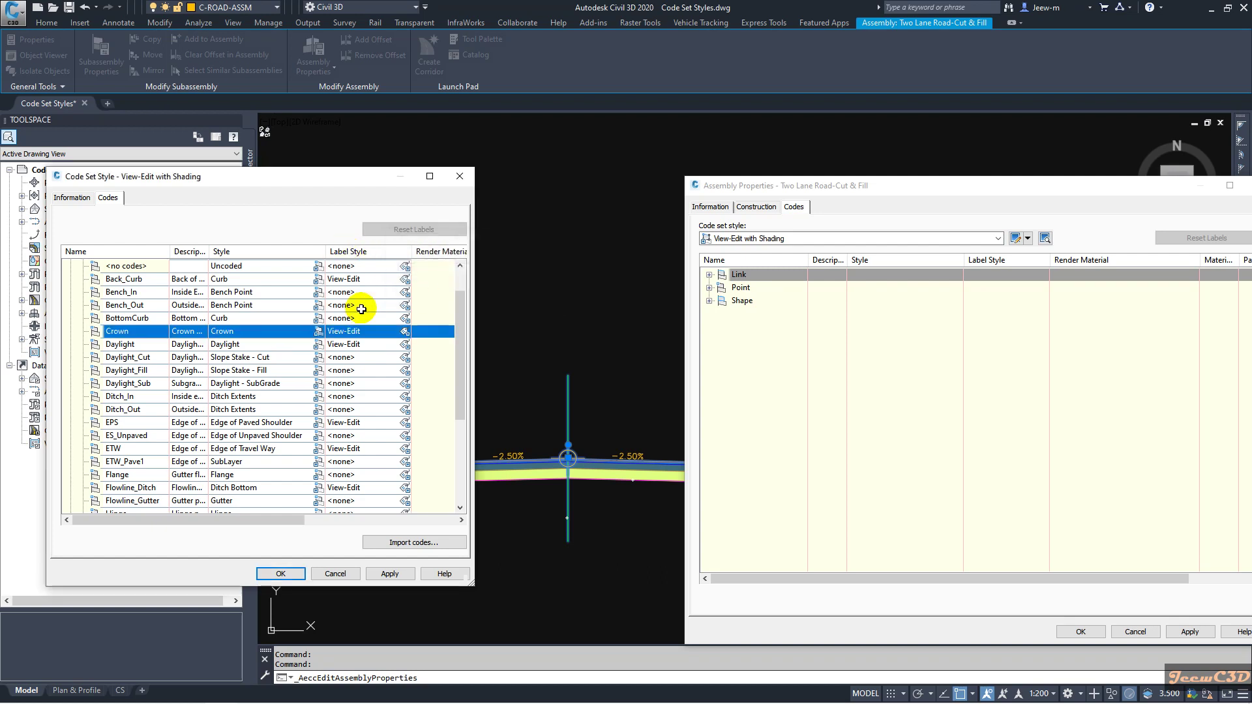
- Accept the code set style edit, apply it to the Two Lane Road-Cut & Fill assembly, and close the assembly properties
{"action": "left_click", "coordinate": [291, 576]}
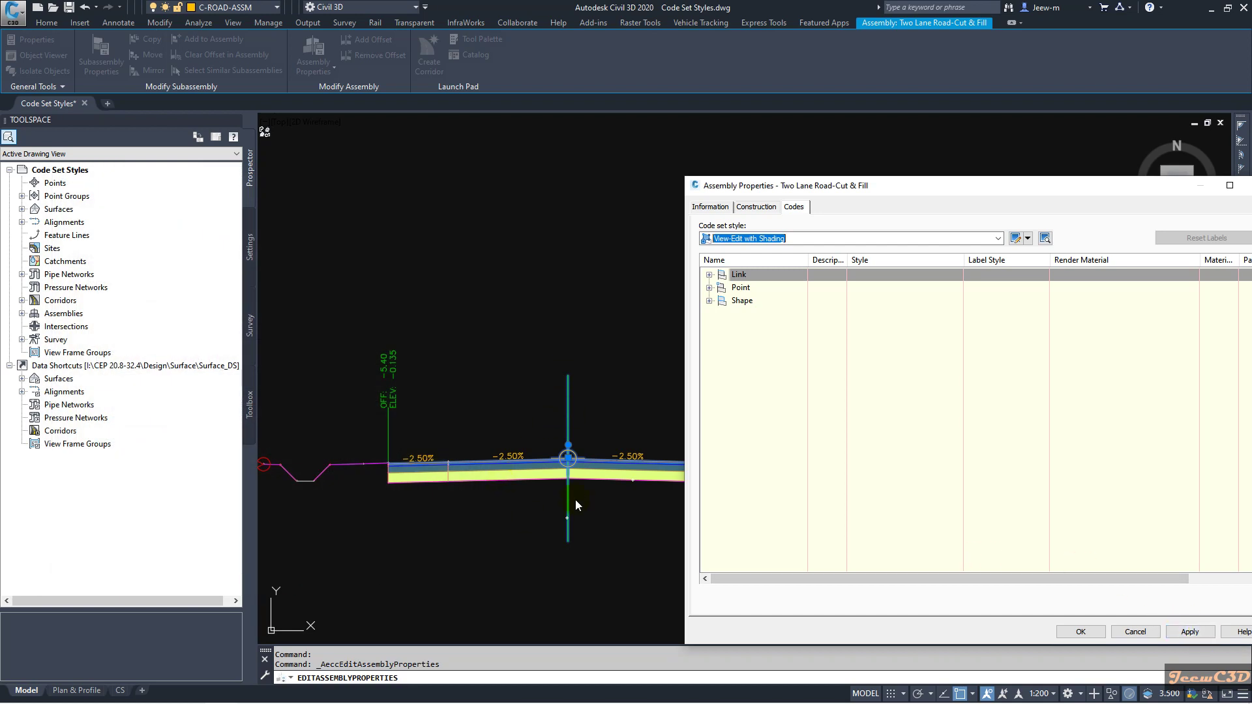
{"action": "left_click", "coordinate": [1183, 632]}
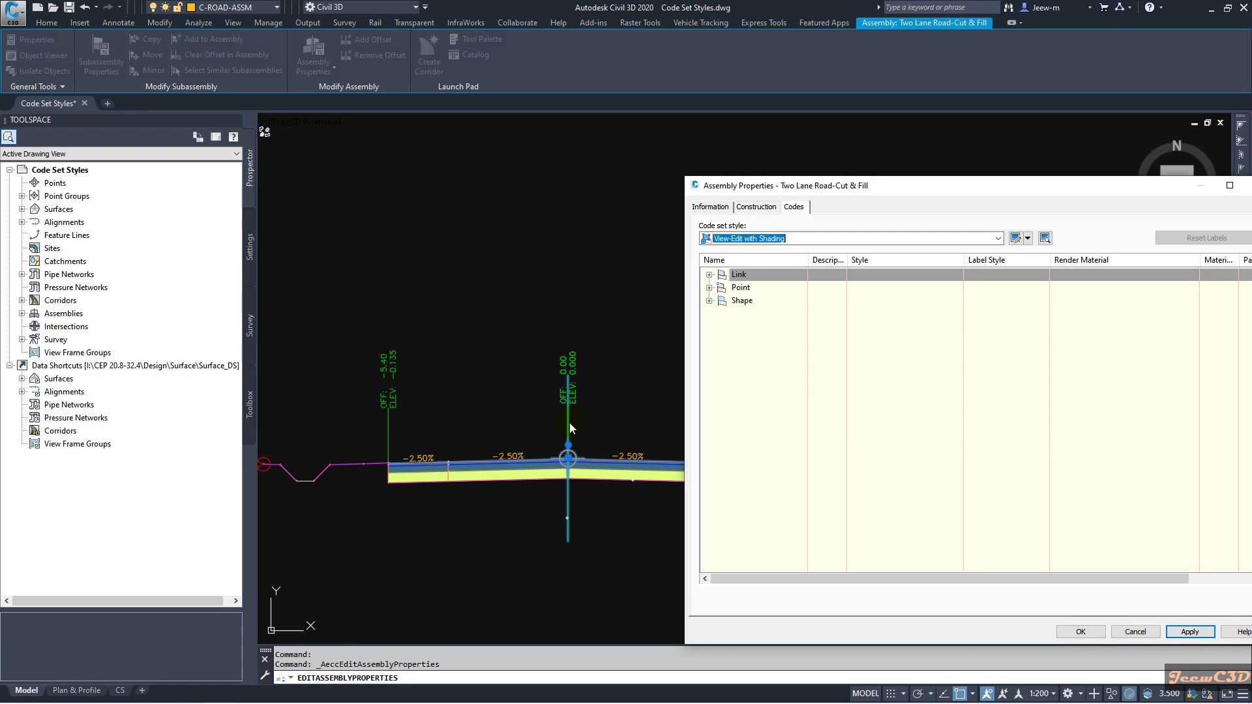
{"action": "left_click", "coordinate": [1083, 632]}
{"action": "scroll", "coordinate": [624, 476], "scroll_direction": "up", "scroll_amount": 2}
{"action": "key", "text": "Escape"}
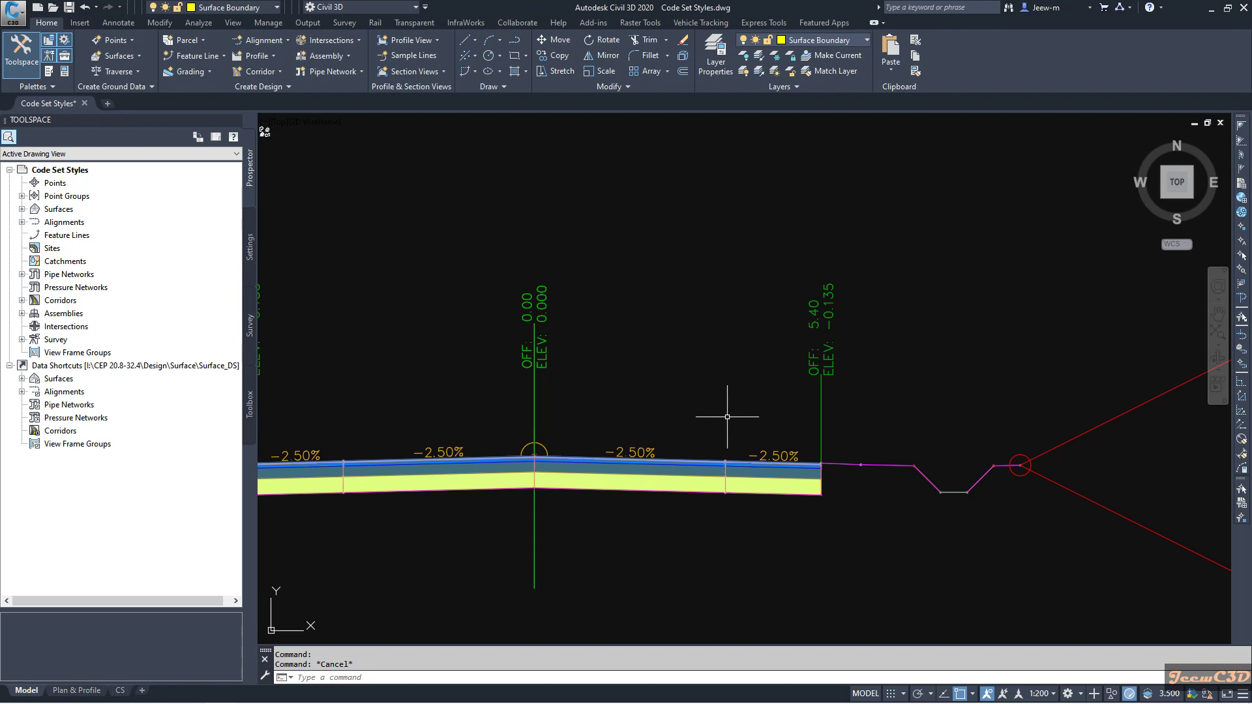
- From the Right Ditch subassembly, open the assembly's code properties and edit the View-Edit with Shading code set style
{"action": "scroll", "coordinate": [721, 411], "scroll_direction": "down", "scroll_amount": 3}
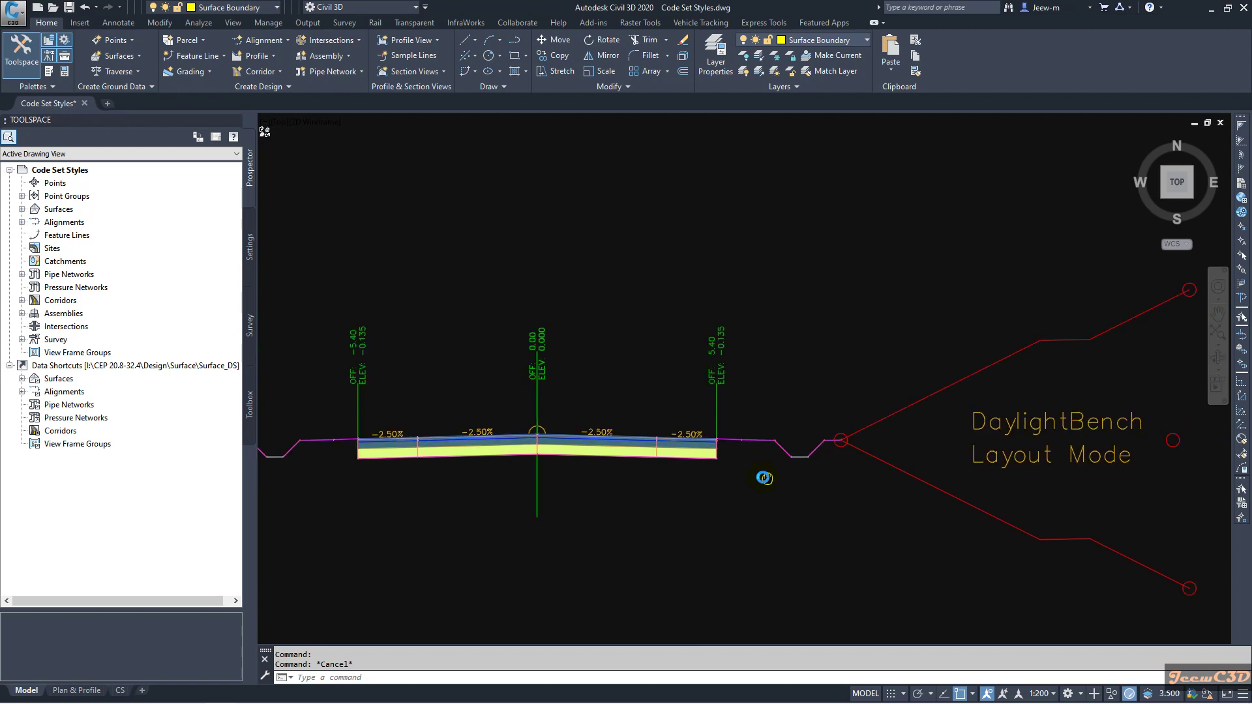
{"action": "scroll", "coordinate": [760, 475], "scroll_direction": "up", "scroll_amount": 5}
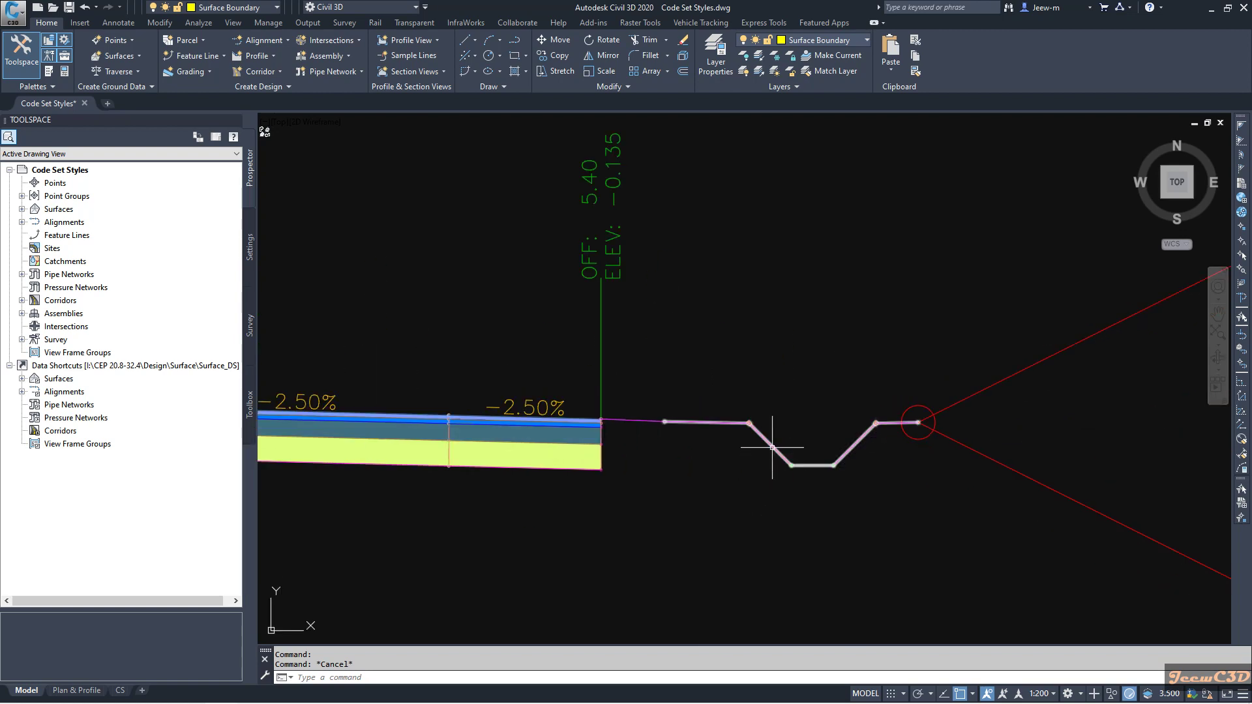
{"action": "left_click", "coordinate": [839, 467]}
{"action": "scroll", "coordinate": [804, 465], "scroll_direction": "up", "scroll_amount": 2}
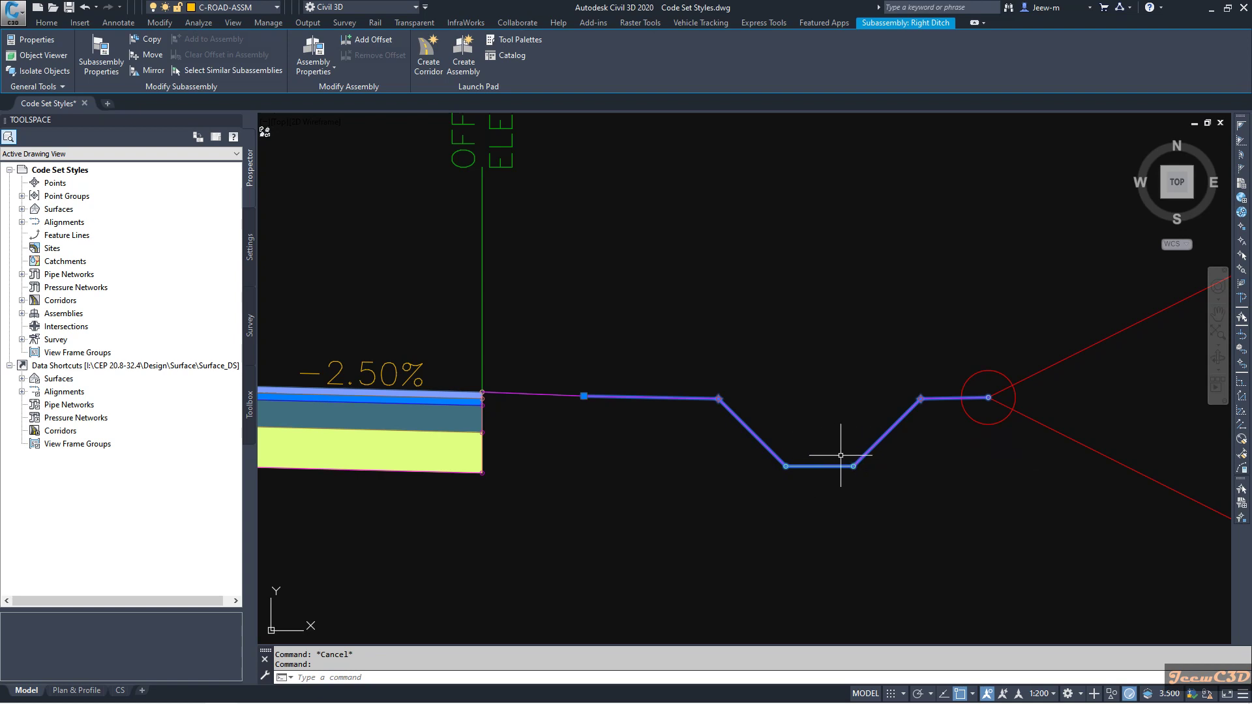
{"action": "left_click", "coordinate": [314, 49]}
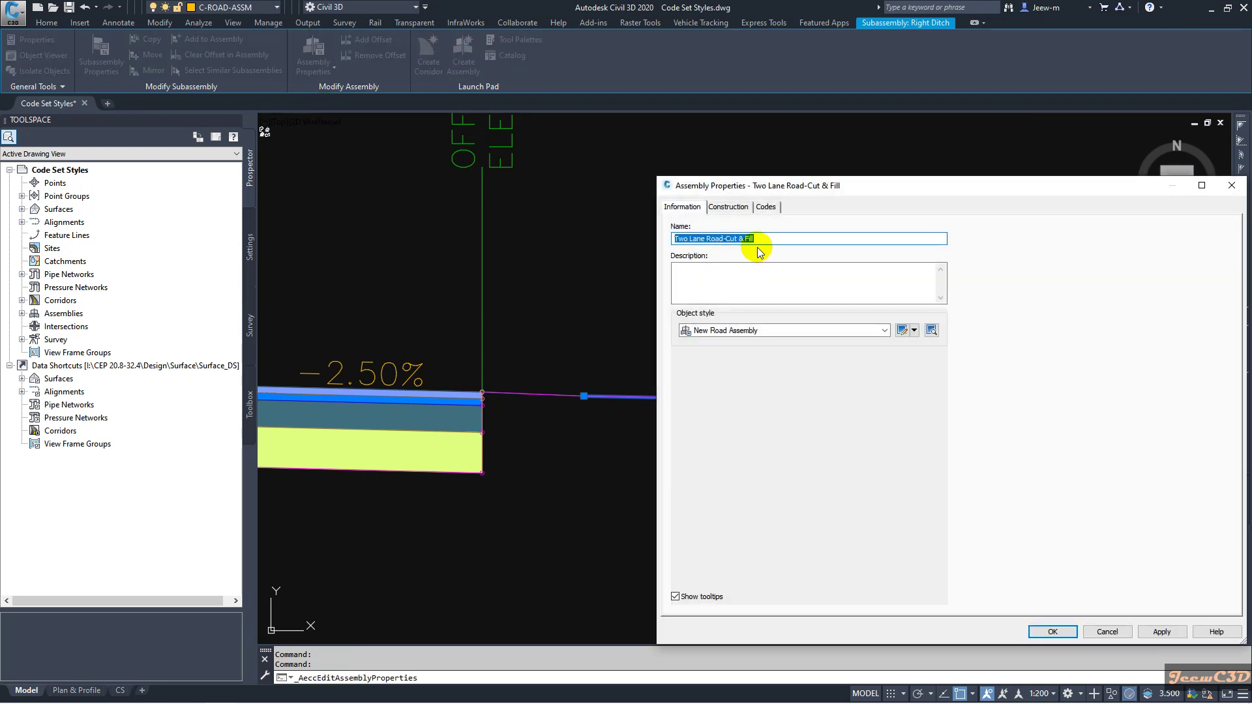
{"action": "left_click", "coordinate": [767, 208]}
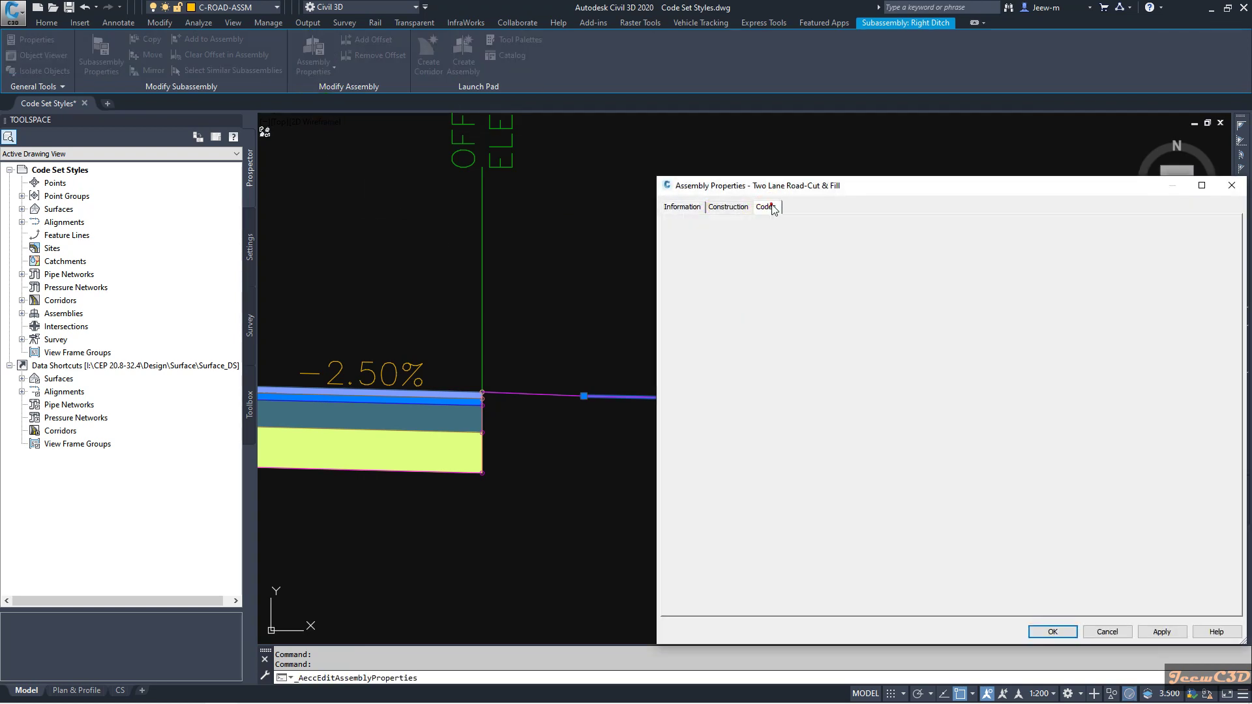
{"action": "left_click", "coordinate": [1000, 238]}
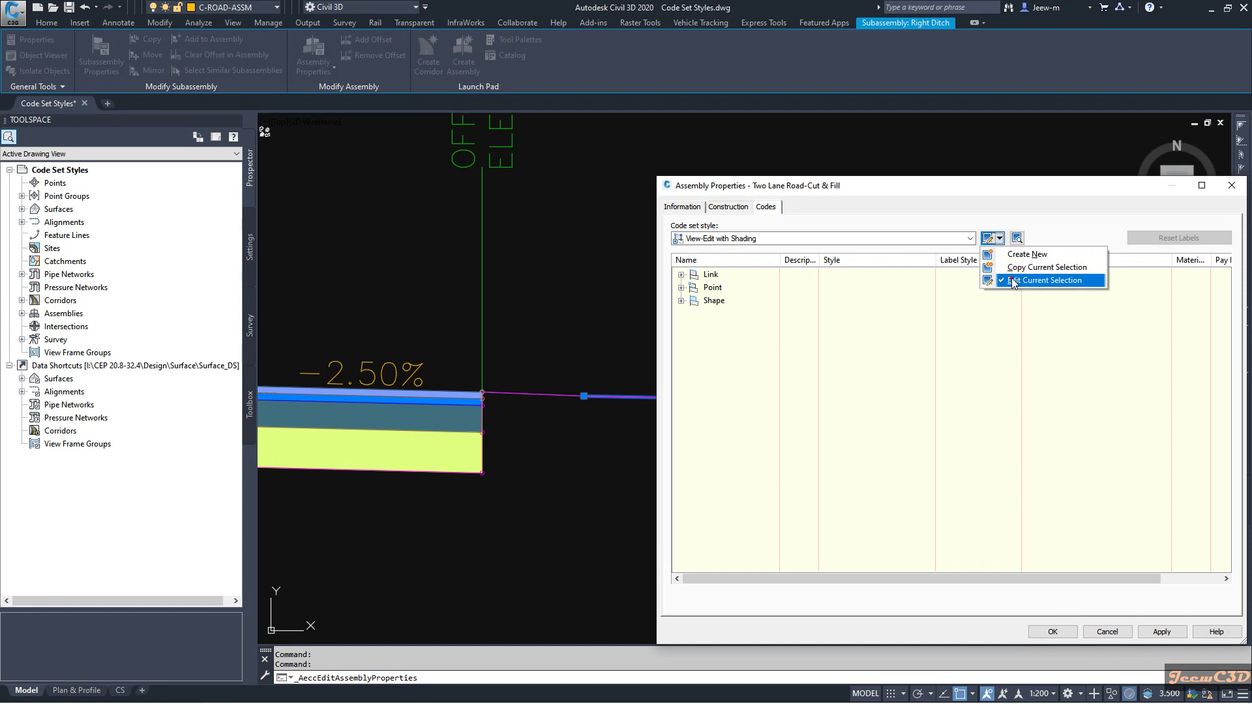
{"action": "left_click", "coordinate": [1013, 280]}
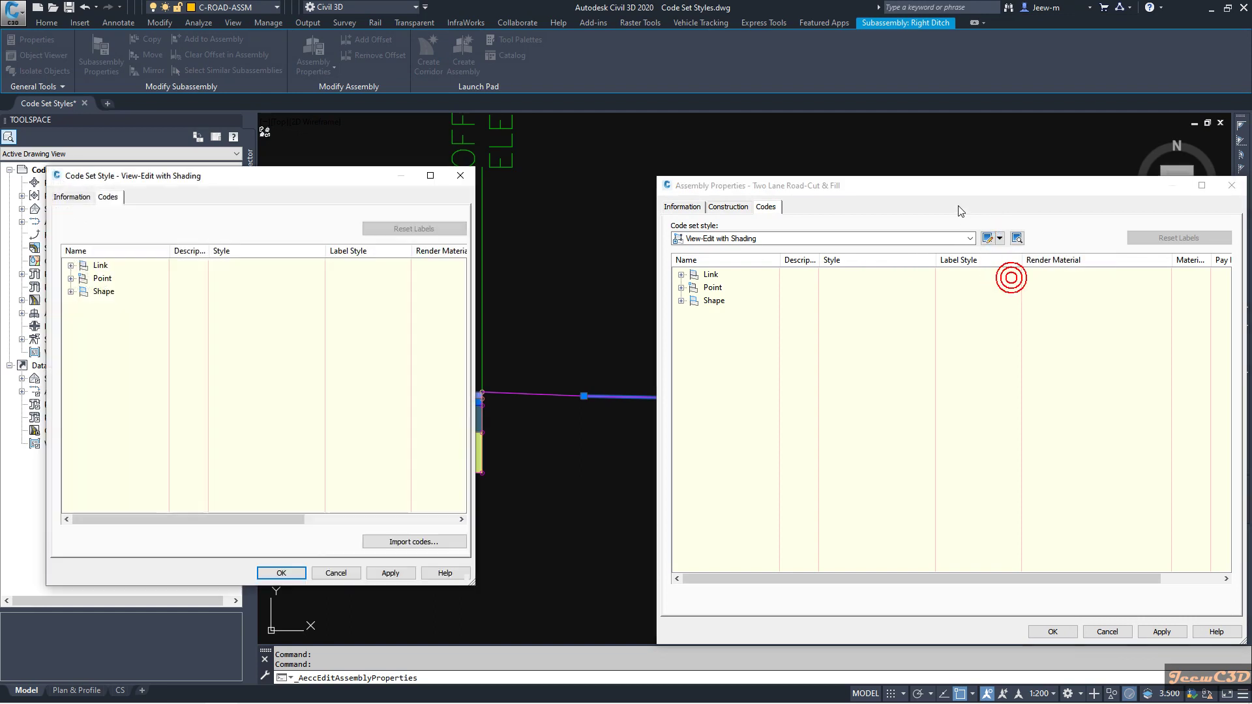
- Assign the View-Edit label style to the Ditch_In point code
{"action": "left_click", "coordinate": [70, 279]}
{"action": "left_click", "coordinate": [115, 421]}
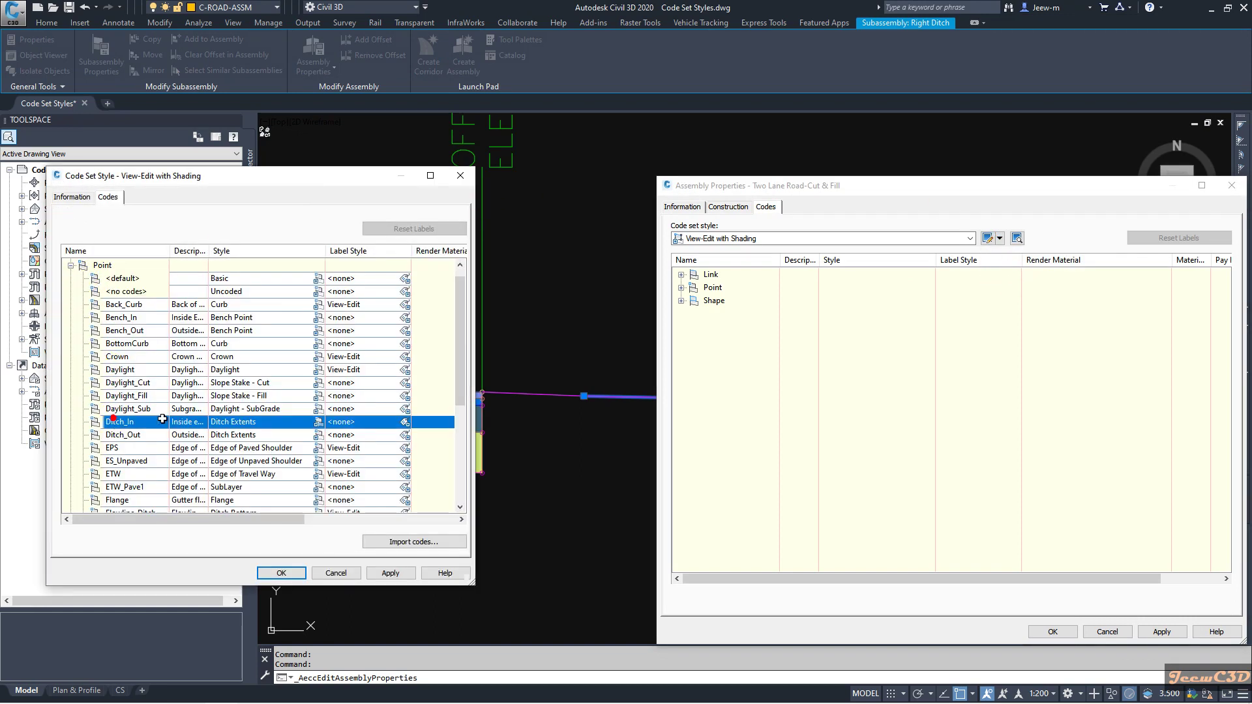
{"action": "left_click", "coordinate": [404, 423]}
{"action": "left_click", "coordinate": [444, 270]}
{"action": "left_click", "coordinate": [444, 312]}
{"action": "left_click", "coordinate": [420, 295]}
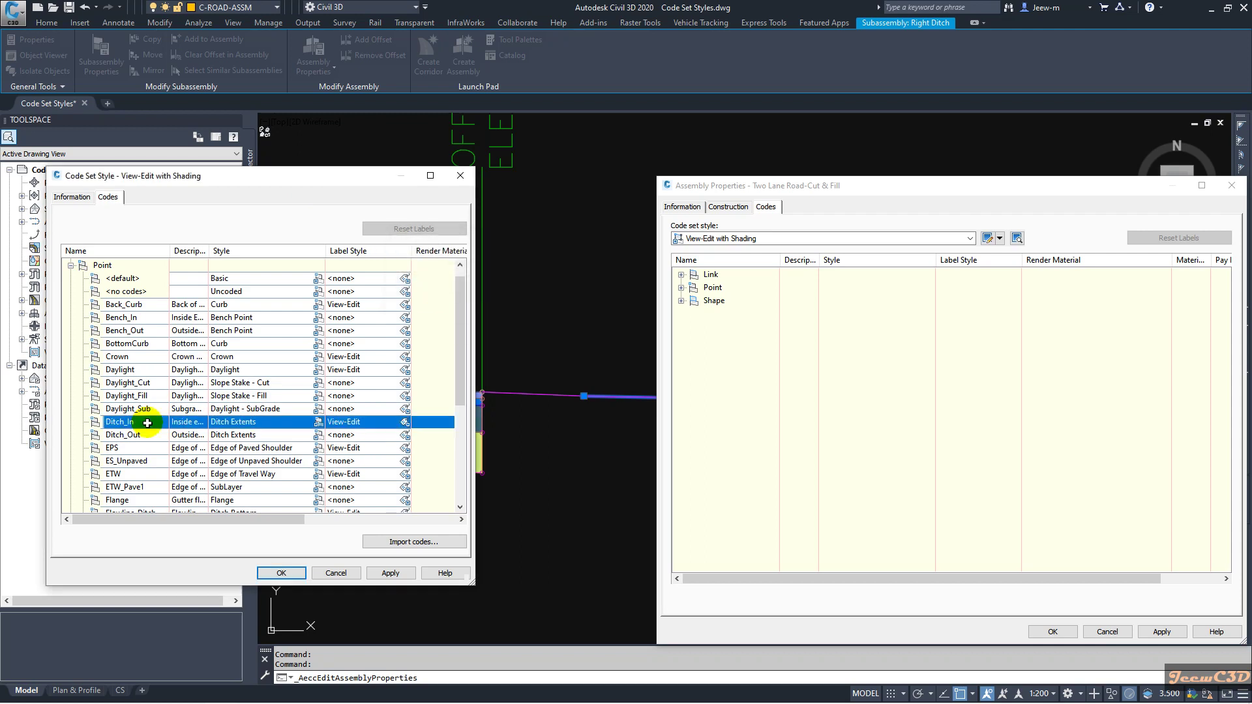
- Assign the View-Edit label style to the Ditch_Out point code
{"action": "left_click", "coordinate": [129, 435]}
{"action": "left_click", "coordinate": [404, 435]}
{"action": "left_click", "coordinate": [443, 270]}
{"action": "left_click", "coordinate": [444, 312]}
{"action": "left_click", "coordinate": [428, 295]}
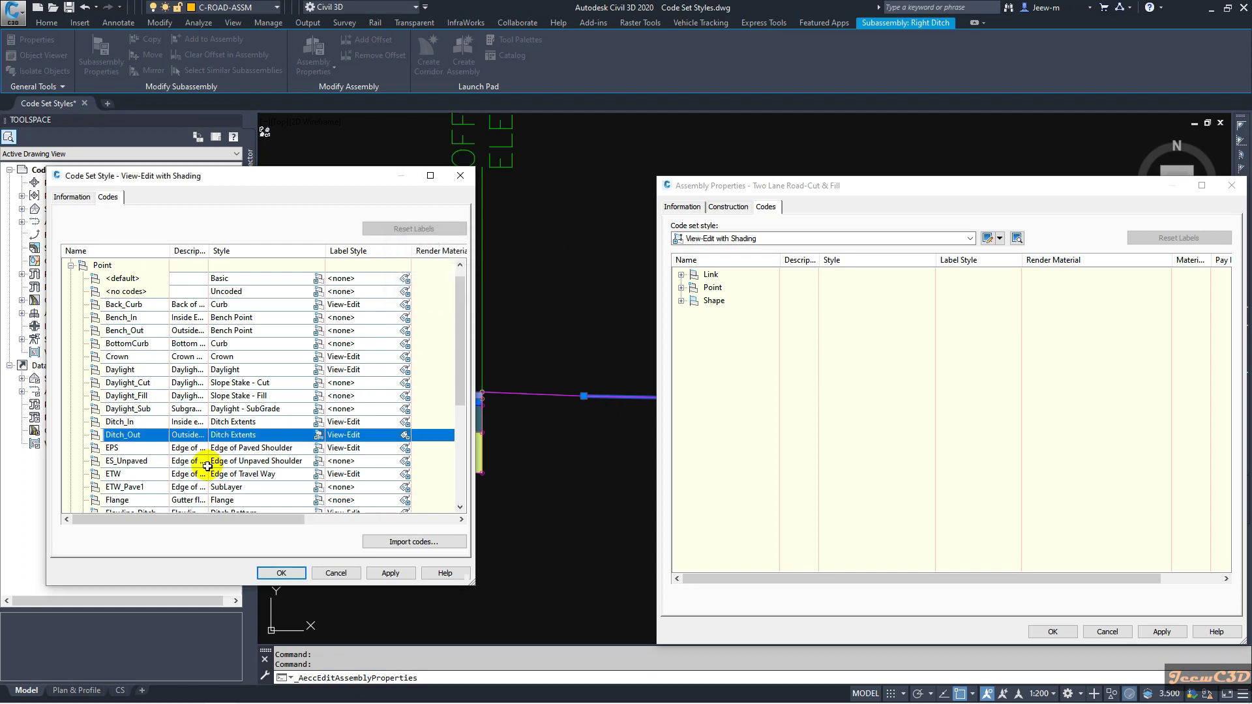
- Accept the ditch label changes in the code set style, apply them to the assembly with the ditch uncovered, and close its properties
{"action": "left_click", "coordinate": [281, 573]}
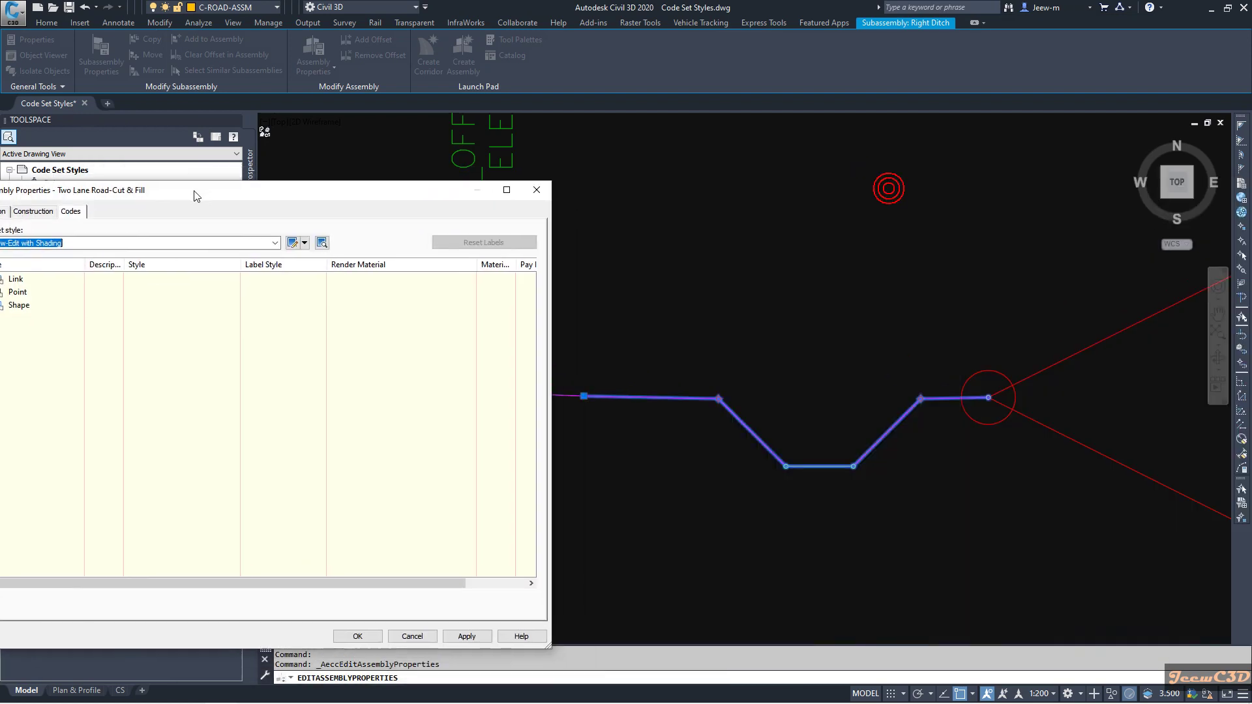
{"action": "left_click_drag", "start_coordinate": [190, 191], "coordinate": [243, 132]}
{"action": "left_click", "coordinate": [516, 574]}
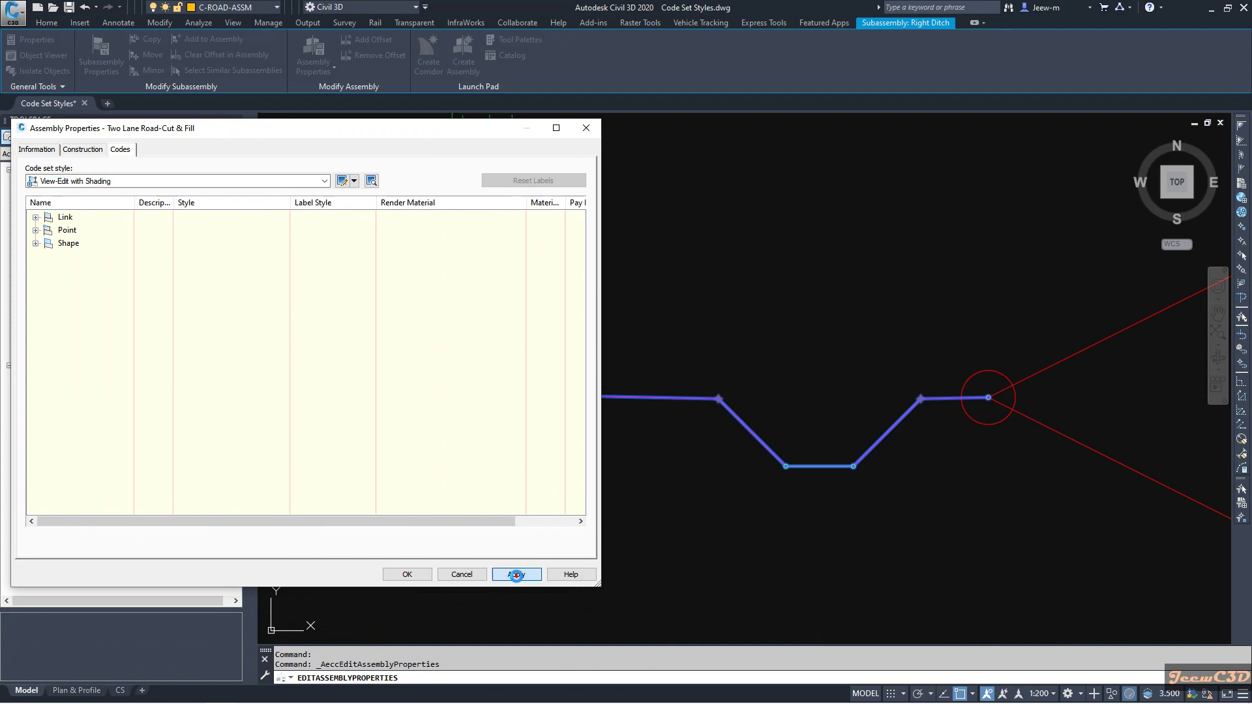
{"action": "left_click", "coordinate": [424, 575]}
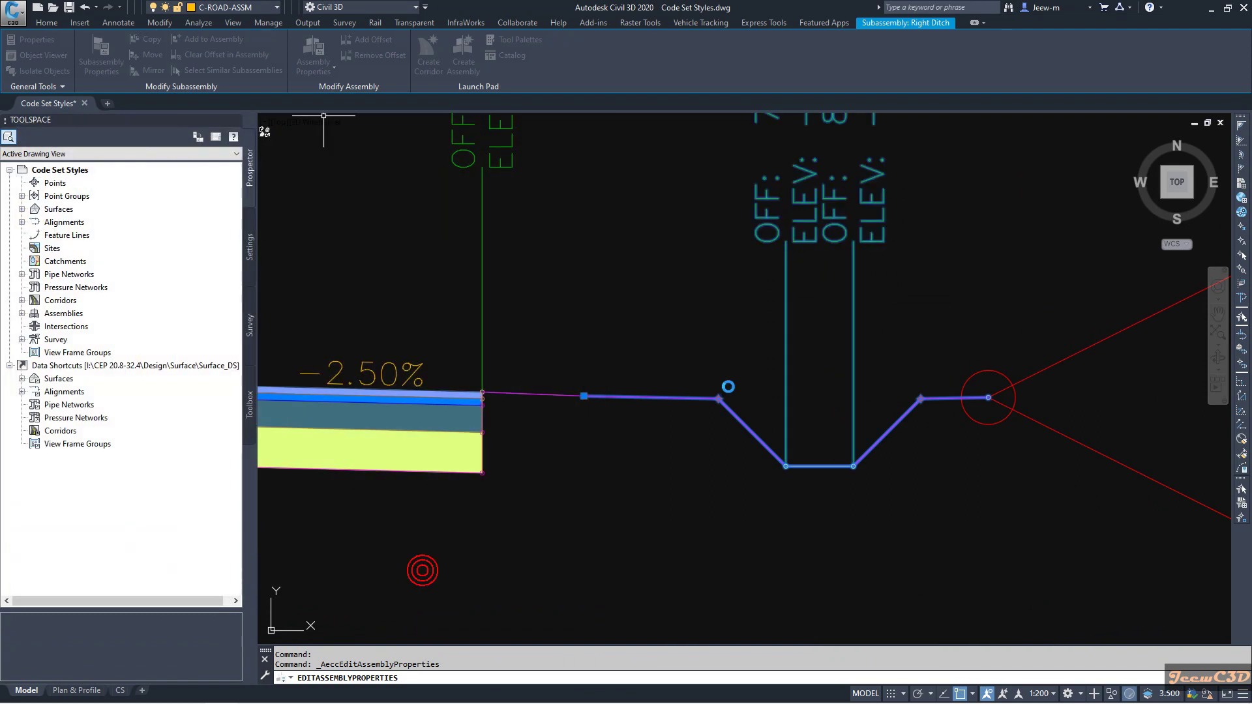
- Examine the offset and elevation labels at the assembly's crown, right pavement edge and right ditch bottom
{"action": "scroll", "coordinate": [739, 379], "scroll_direction": "down", "scroll_amount": 3}
{"action": "scroll", "coordinate": [738, 379], "scroll_direction": "up", "scroll_amount": 5}
{"action": "key", "text": "Escape"}
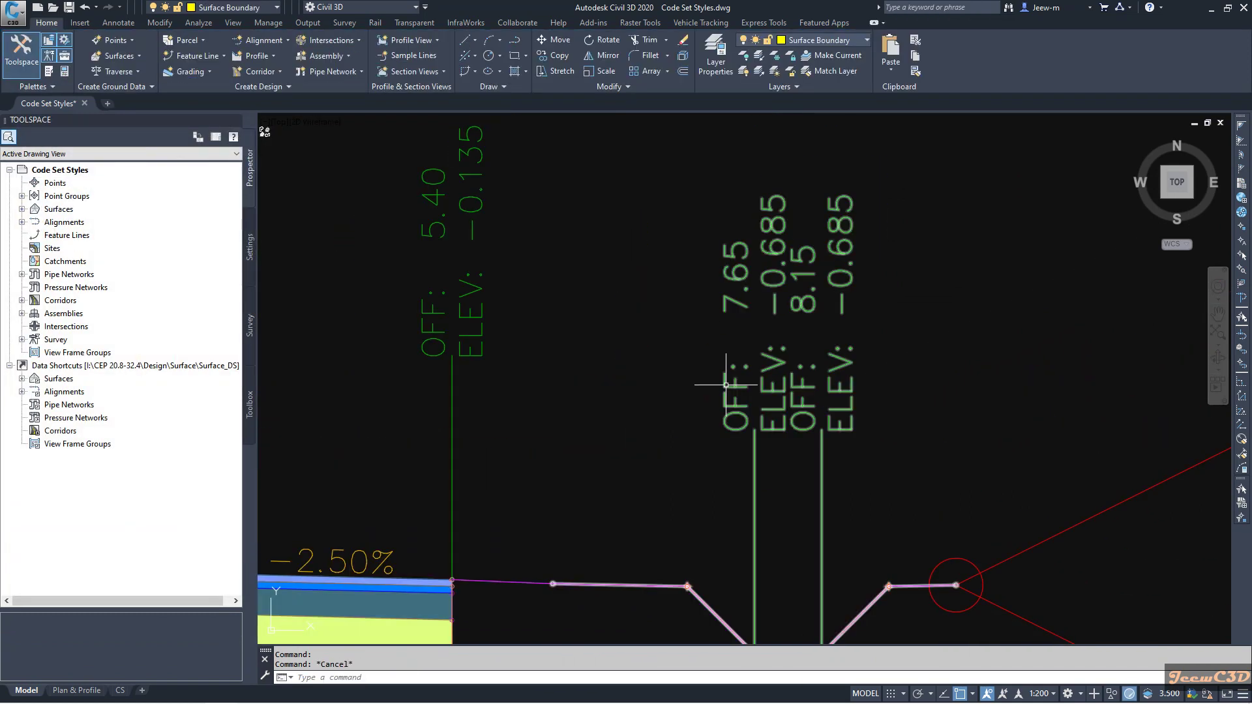
{"action": "scroll", "coordinate": [718, 365], "scroll_direction": "down", "scroll_amount": 3}
{"action": "scroll", "coordinate": [679, 313], "scroll_direction": "up", "scroll_amount": 2}
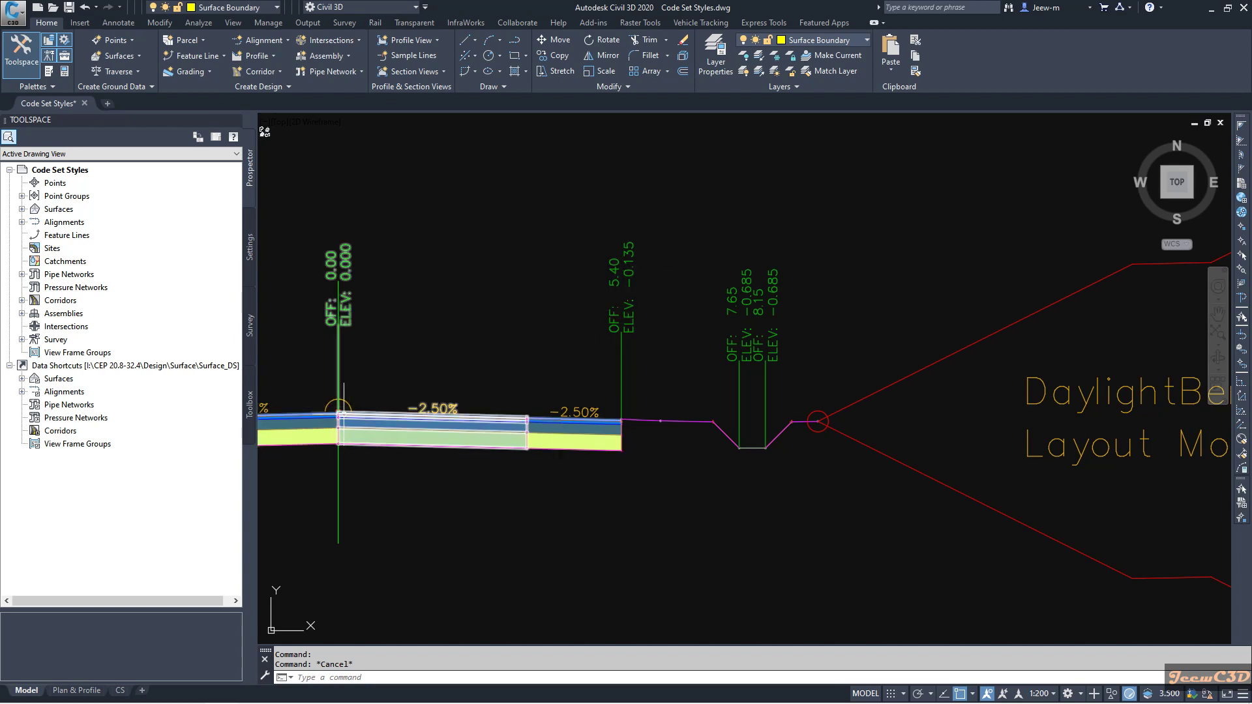
{"action": "middle_click_drag", "start_coordinate": [367, 379], "coordinate": [385, 372]}
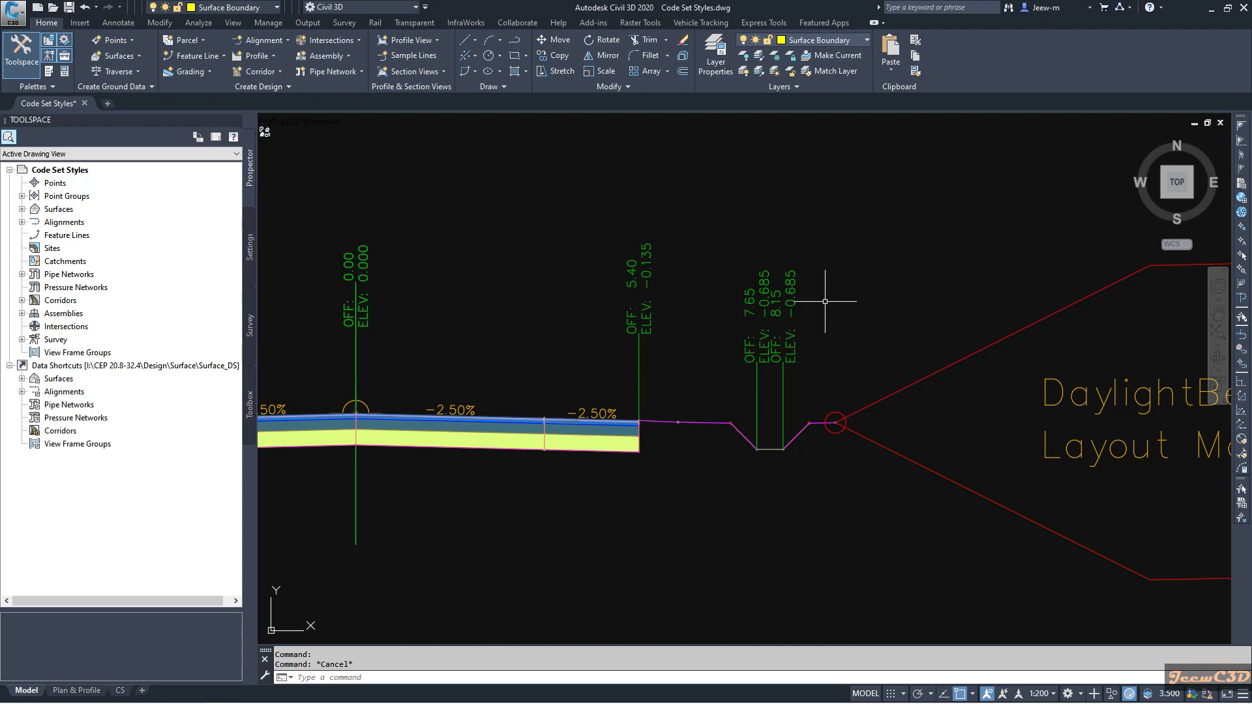
{"action": "middle_click_drag", "start_coordinate": [704, 334], "coordinate": [735, 331]}
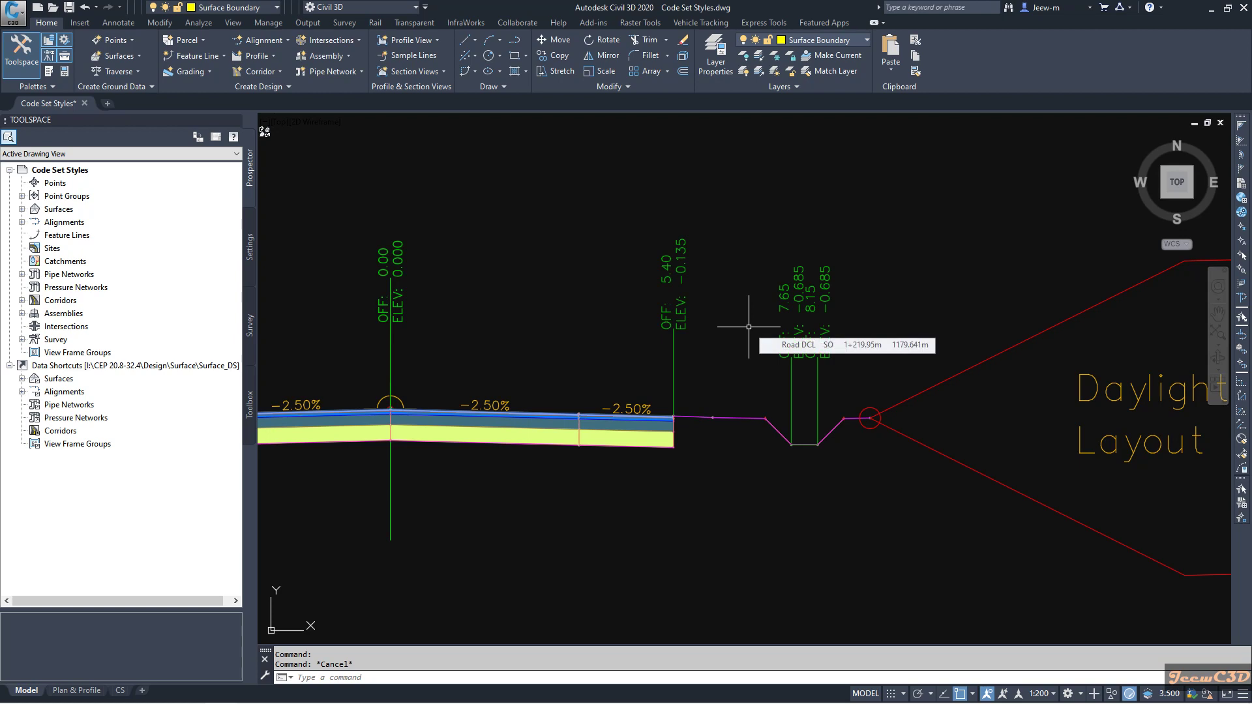
{"action": "middle_click_drag", "start_coordinate": [740, 345], "coordinate": [800, 286]}
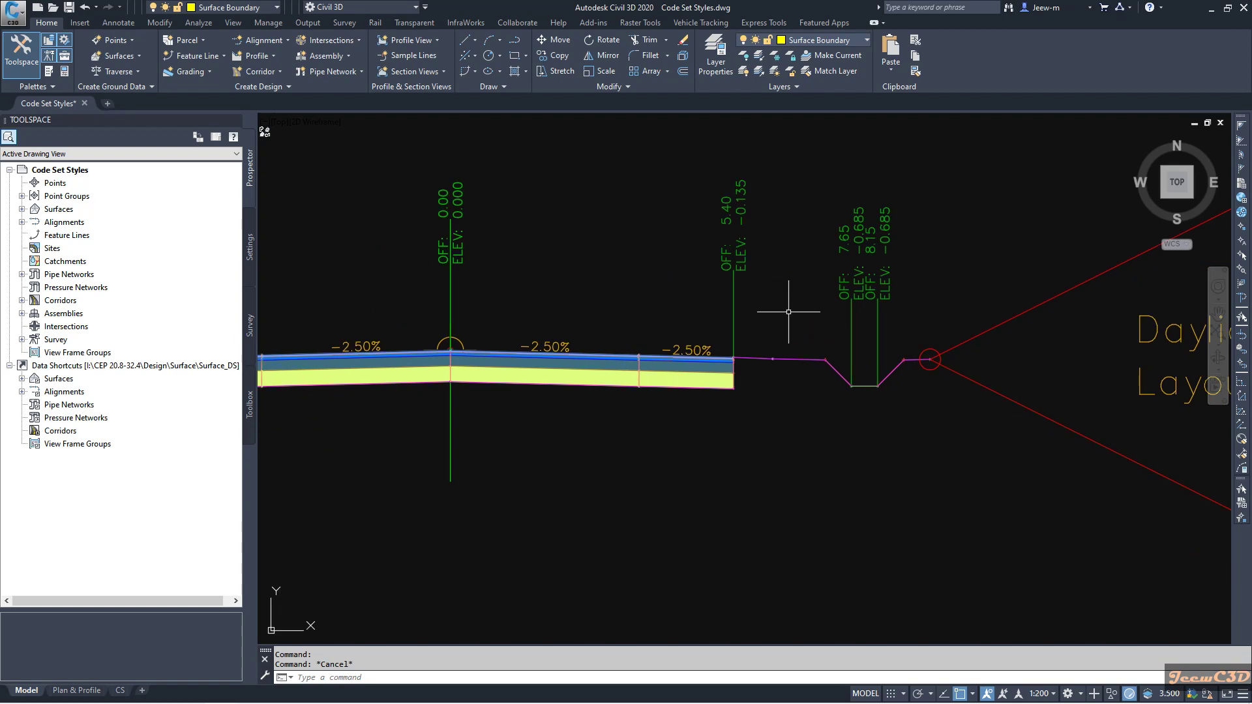
- Check the Point Codes parameter in the Right Verge subassembly's properties, and close them without changes
{"action": "scroll", "coordinate": [758, 386], "scroll_direction": "up", "scroll_amount": 2}
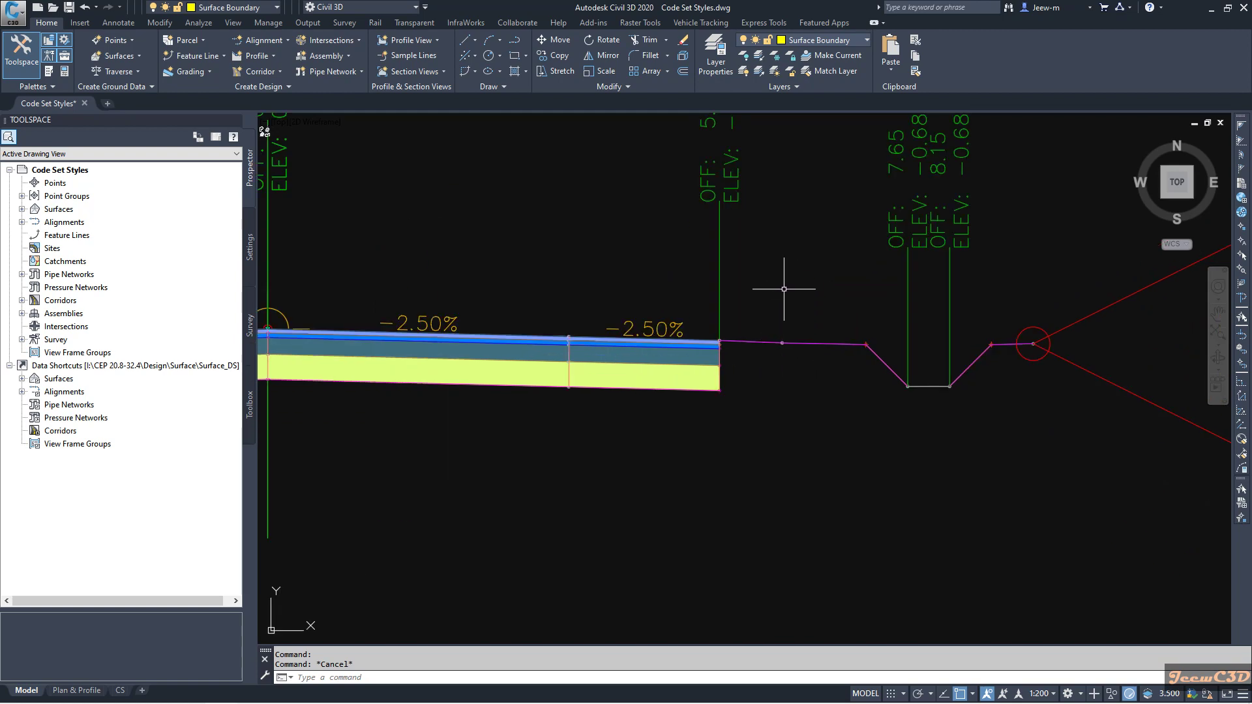
{"action": "scroll", "coordinate": [782, 343], "scroll_direction": "up", "scroll_amount": 2}
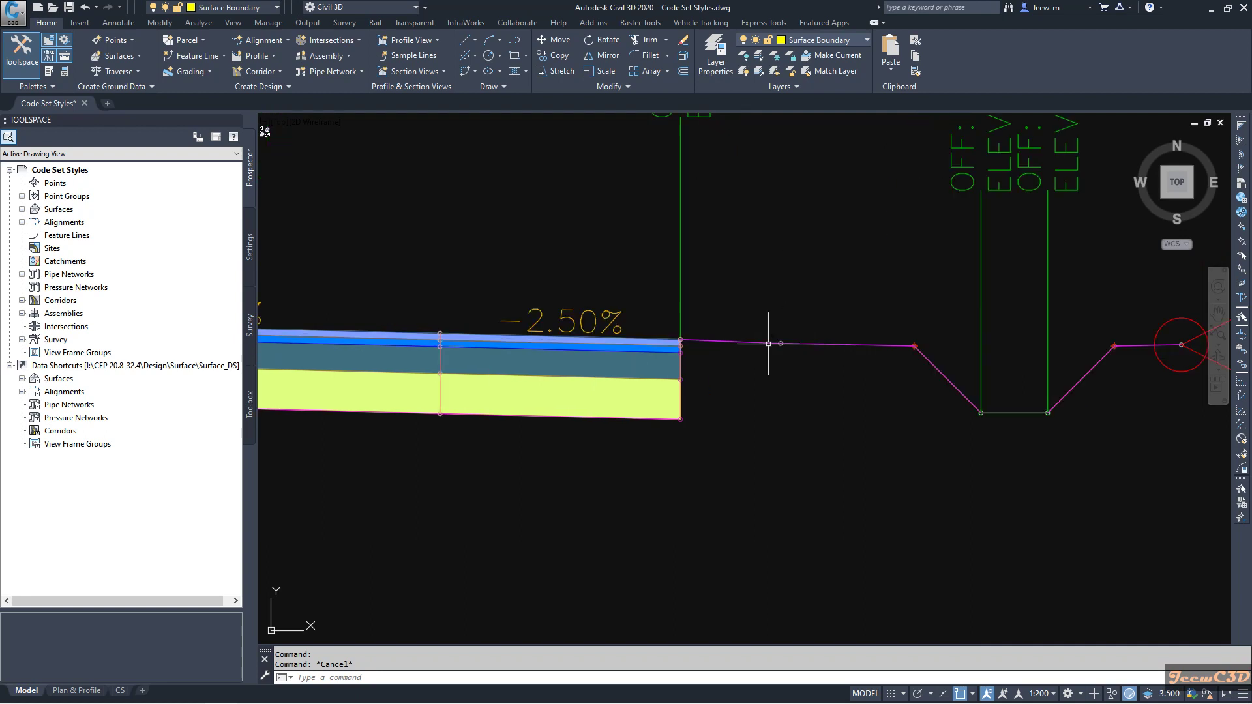
{"action": "left_click", "coordinate": [758, 342]}
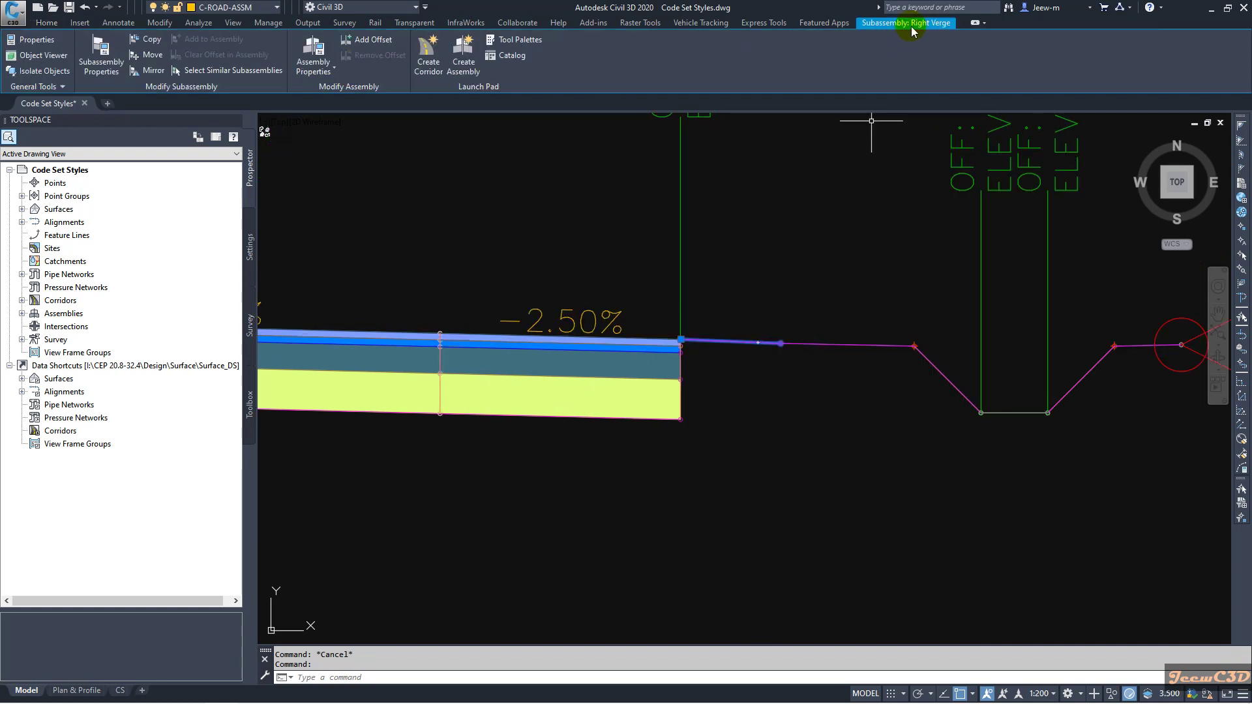
{"action": "left_click", "coordinate": [98, 62]}
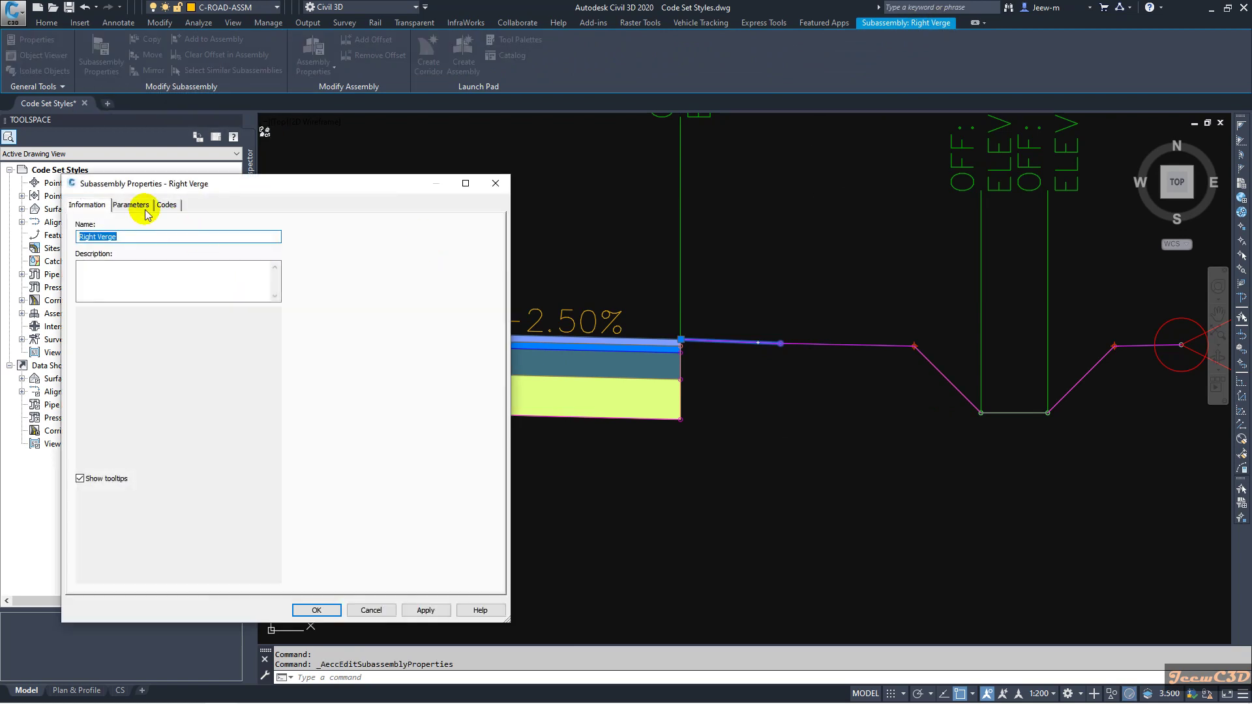
{"action": "left_click", "coordinate": [132, 205]}
{"action": "left_click", "coordinate": [104, 304]}
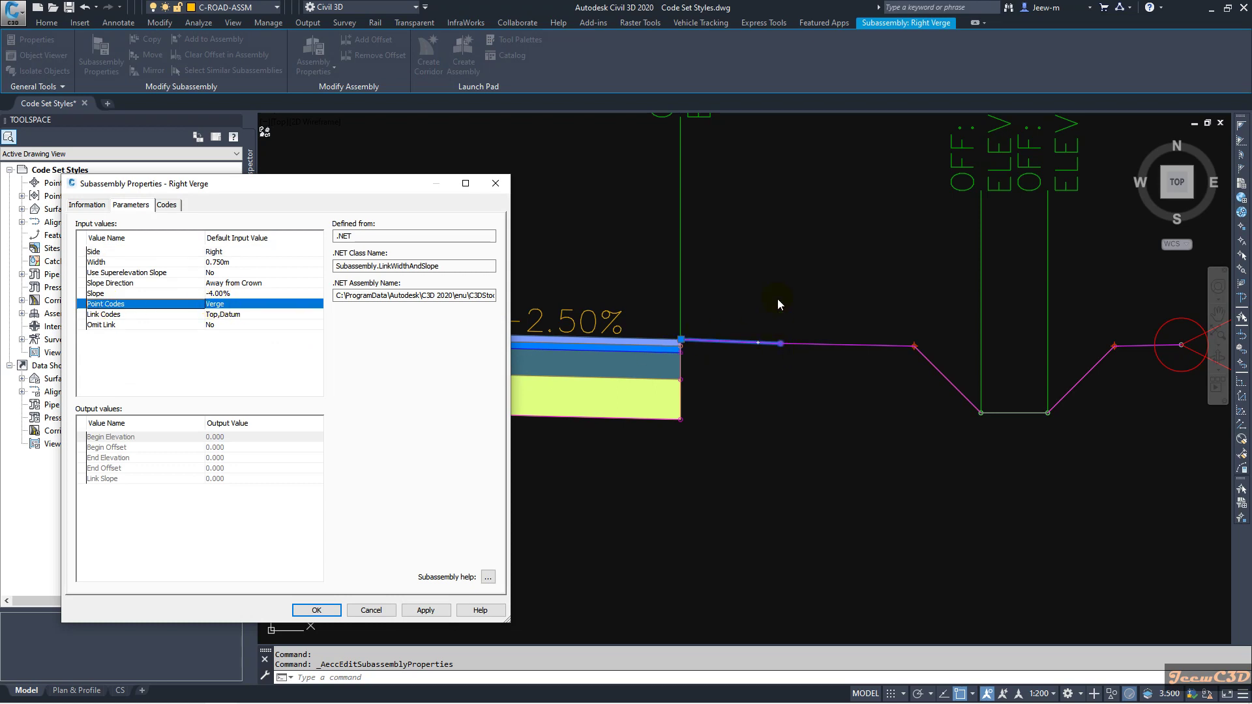
{"action": "left_click", "coordinate": [366, 610]}
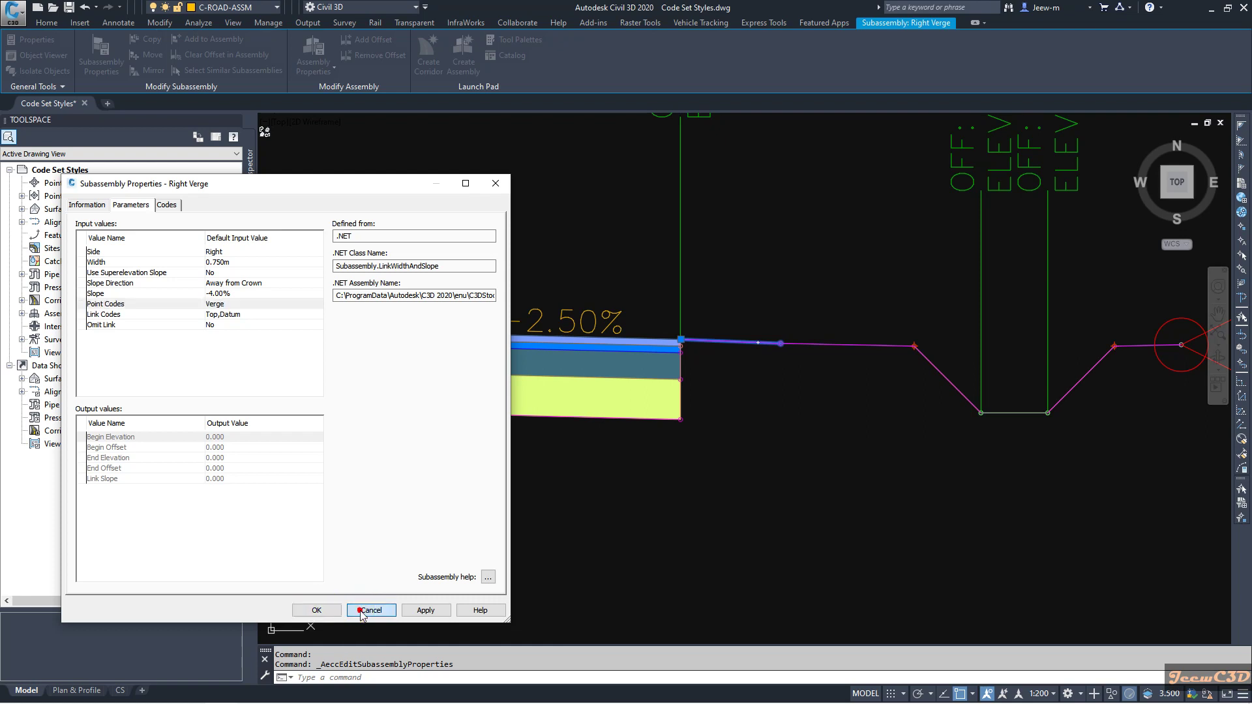
- Open the View-Edit with Shading code set style for editing from the Two Lane Road-Cut & Fill assembly's properties
{"action": "key", "text": "Escape"}
{"action": "scroll", "coordinate": [604, 248], "scroll_direction": "down", "scroll_amount": 4}
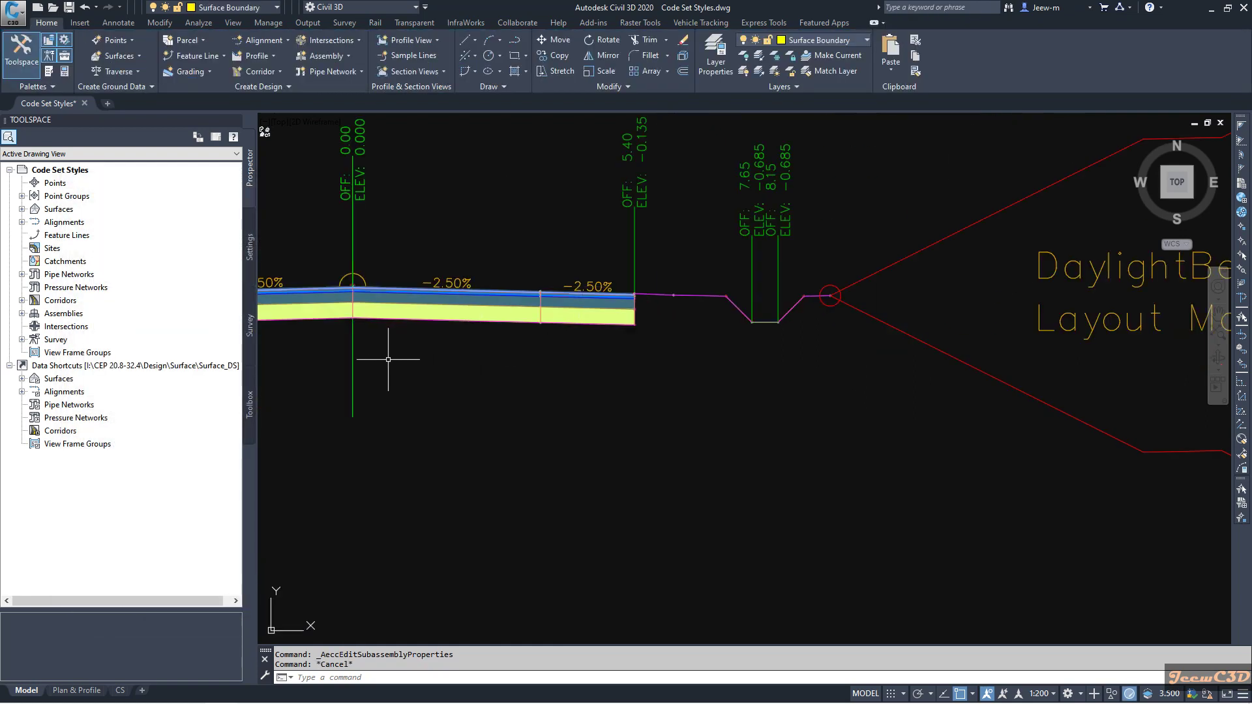
{"action": "left_click", "coordinate": [353, 363]}
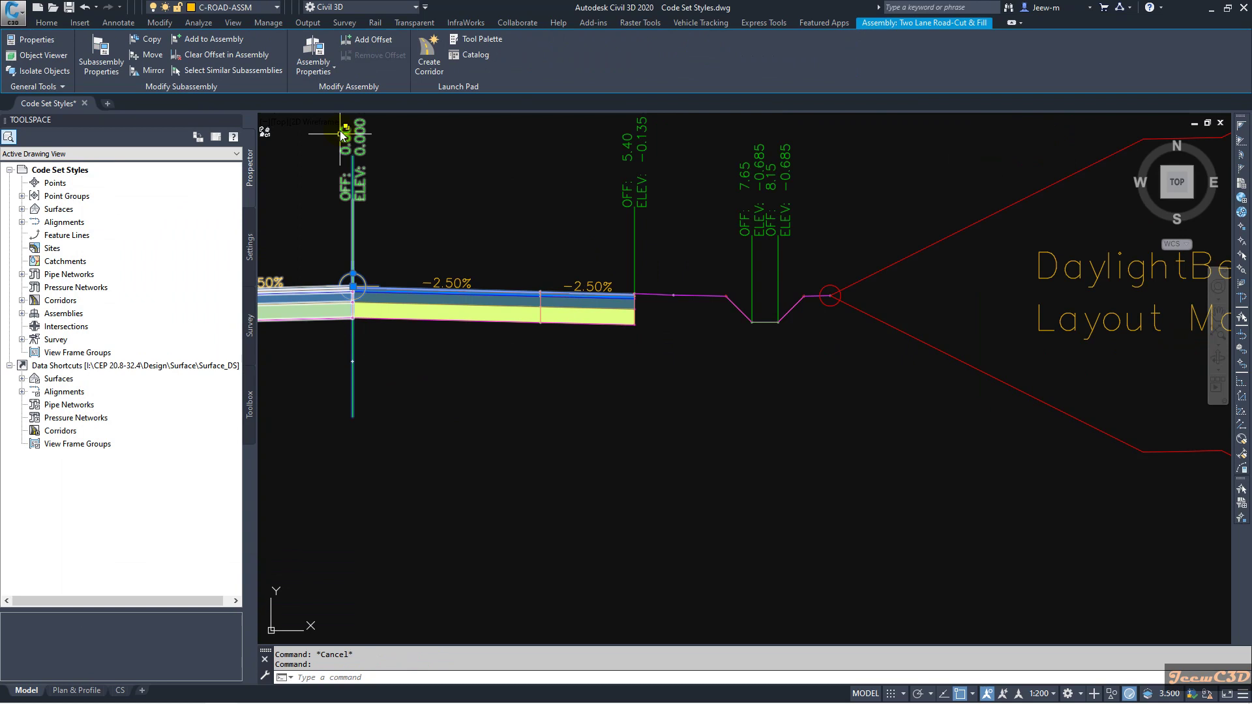
{"action": "left_click", "coordinate": [313, 52]}
{"action": "left_click", "coordinate": [120, 149]}
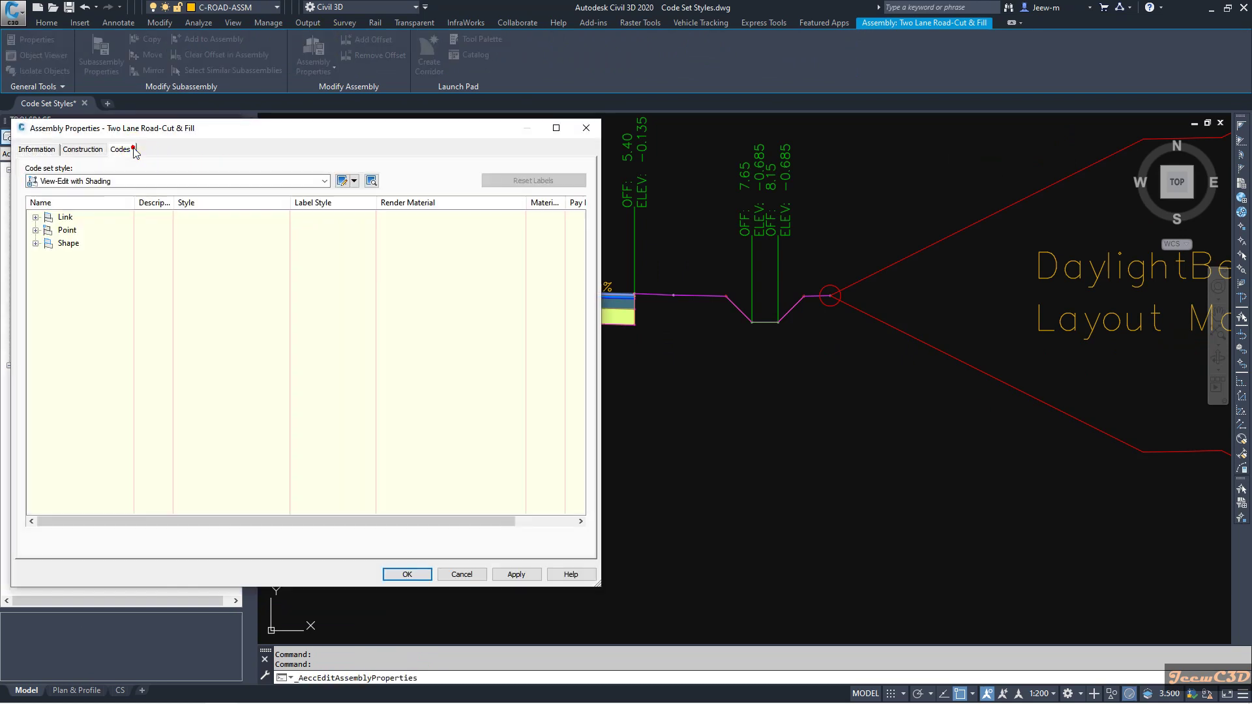
{"action": "left_click", "coordinate": [354, 180]}
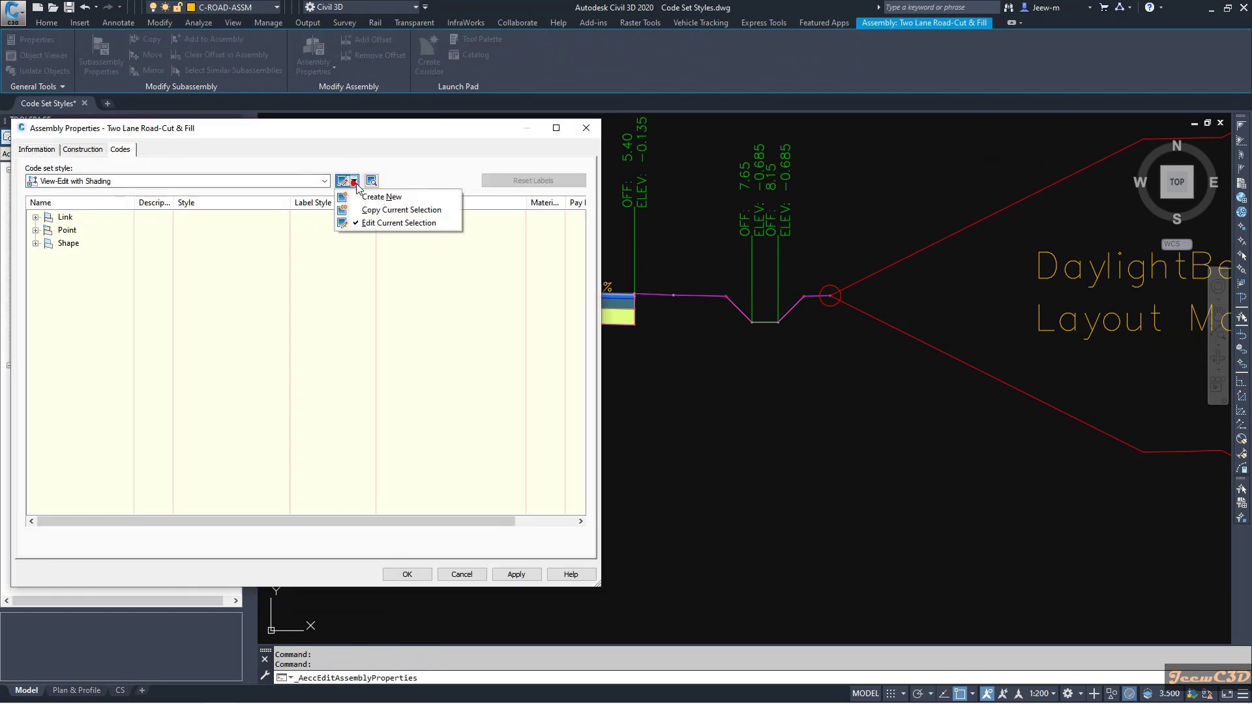
{"action": "left_click", "coordinate": [362, 224]}
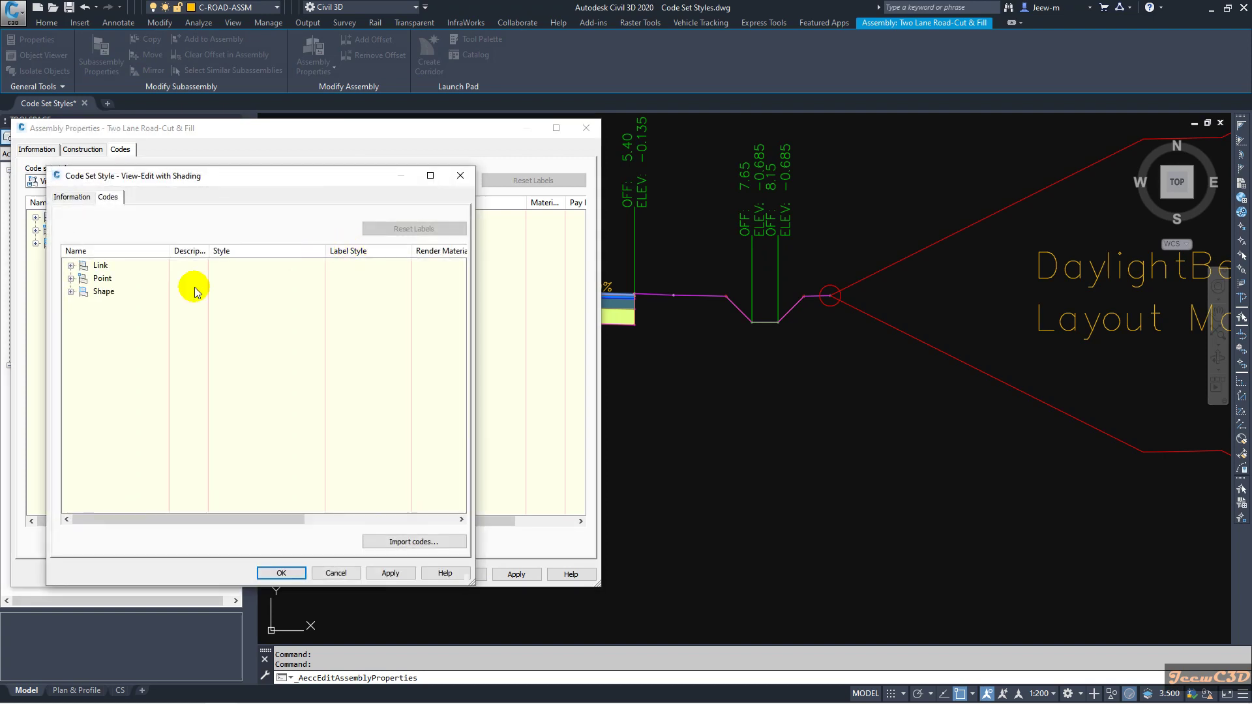
- Look through the code set style's point codes for a Verge entry
{"action": "left_click", "coordinate": [71, 278]}
{"action": "scroll", "coordinate": [104, 300], "scroll_direction": "down", "scroll_amount": 5}
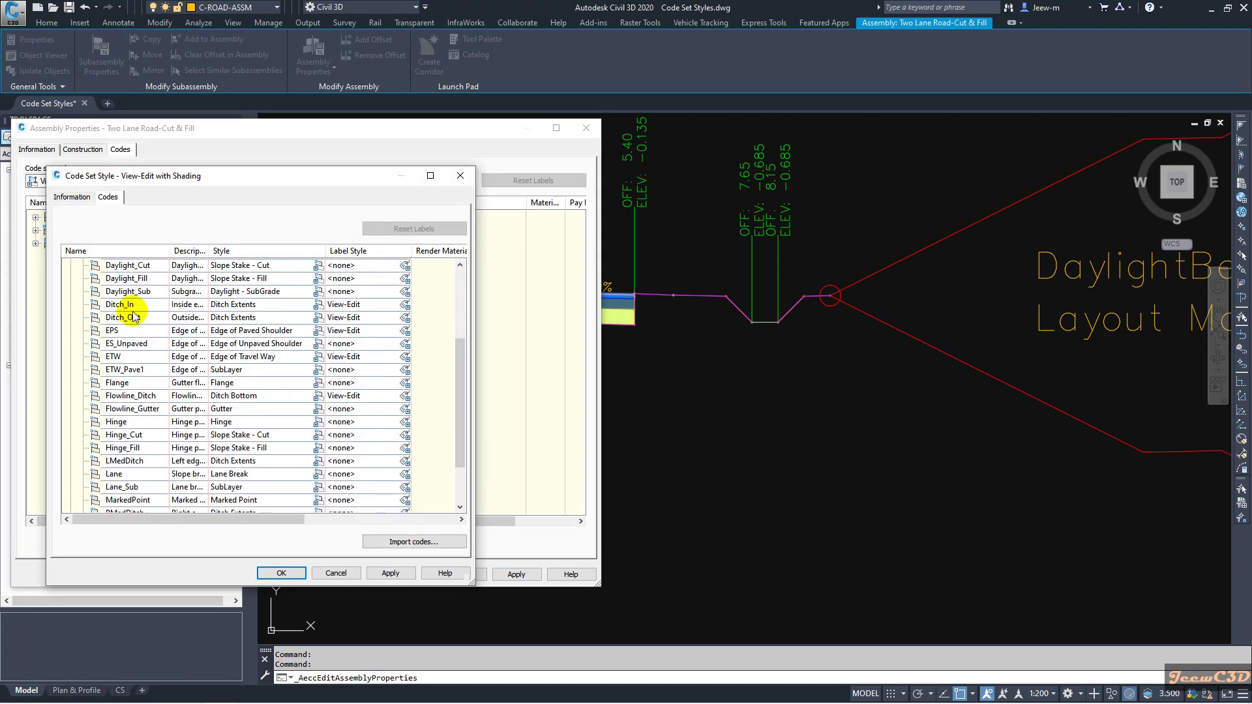
{"action": "scroll", "coordinate": [133, 485], "scroll_direction": "up", "scroll_amount": 5}
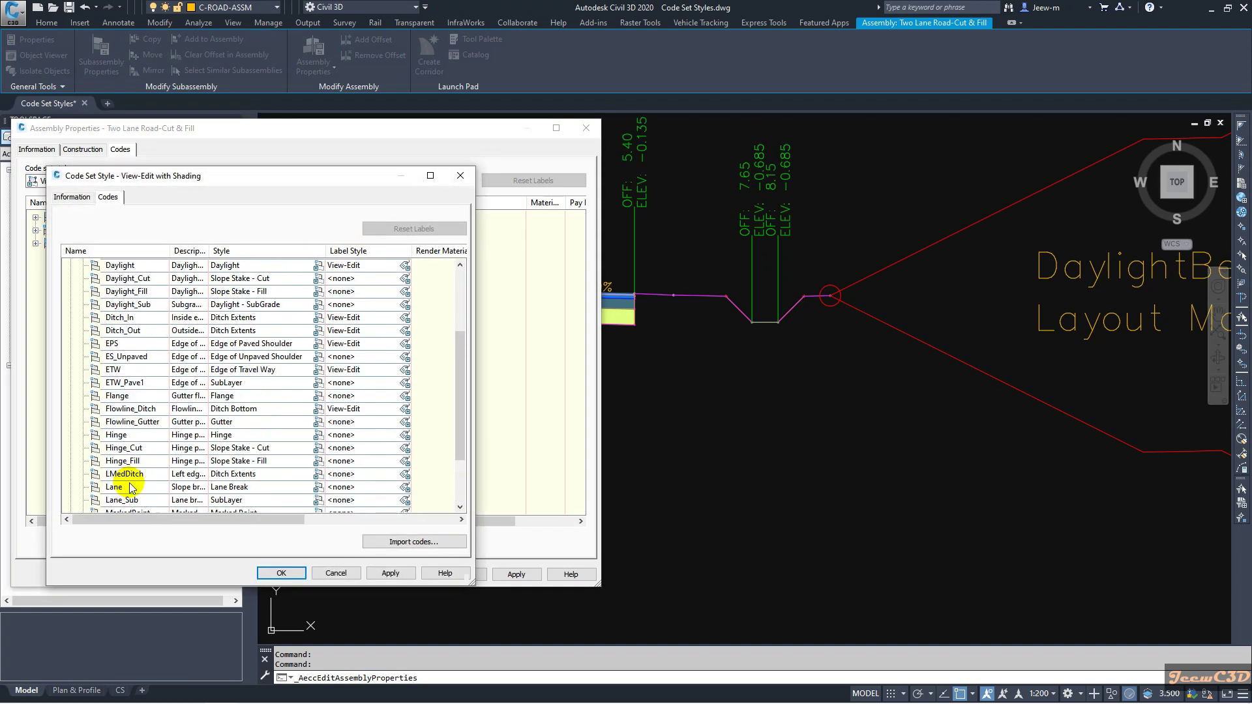
{"action": "scroll", "coordinate": [133, 397], "scroll_direction": "down", "scroll_amount": 5}
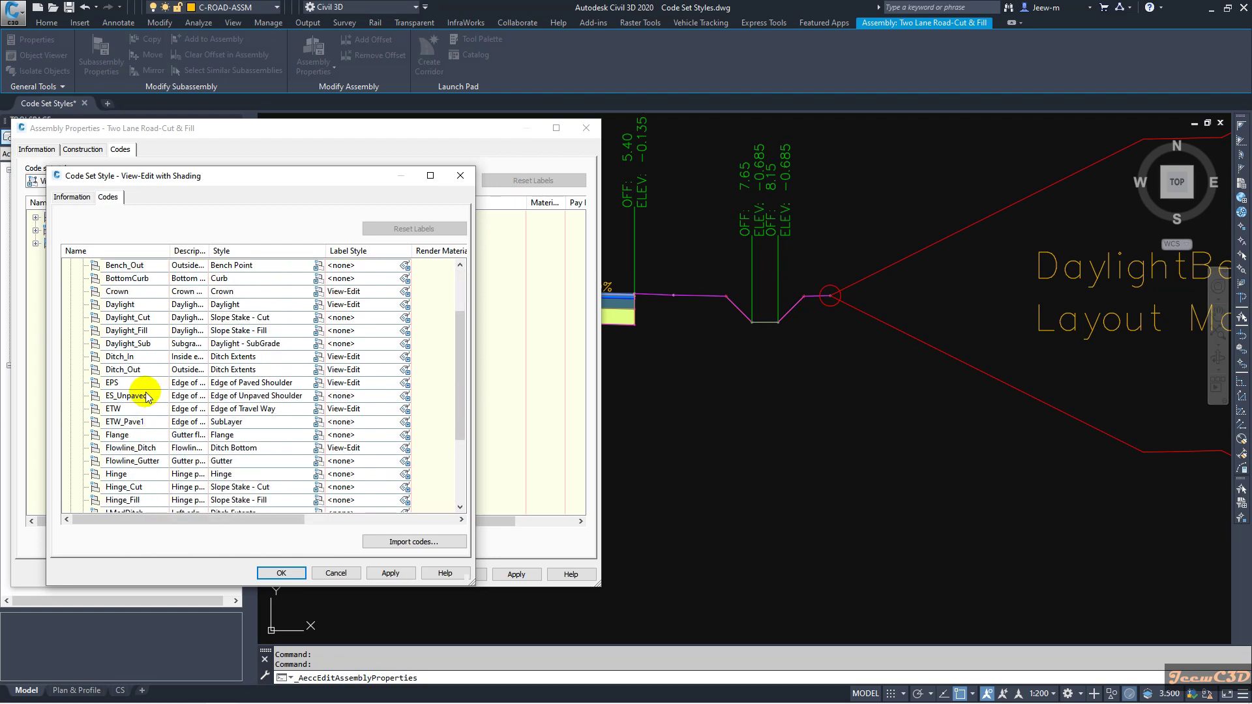
{"action": "scroll", "coordinate": [124, 460], "scroll_direction": "up", "scroll_amount": 3}
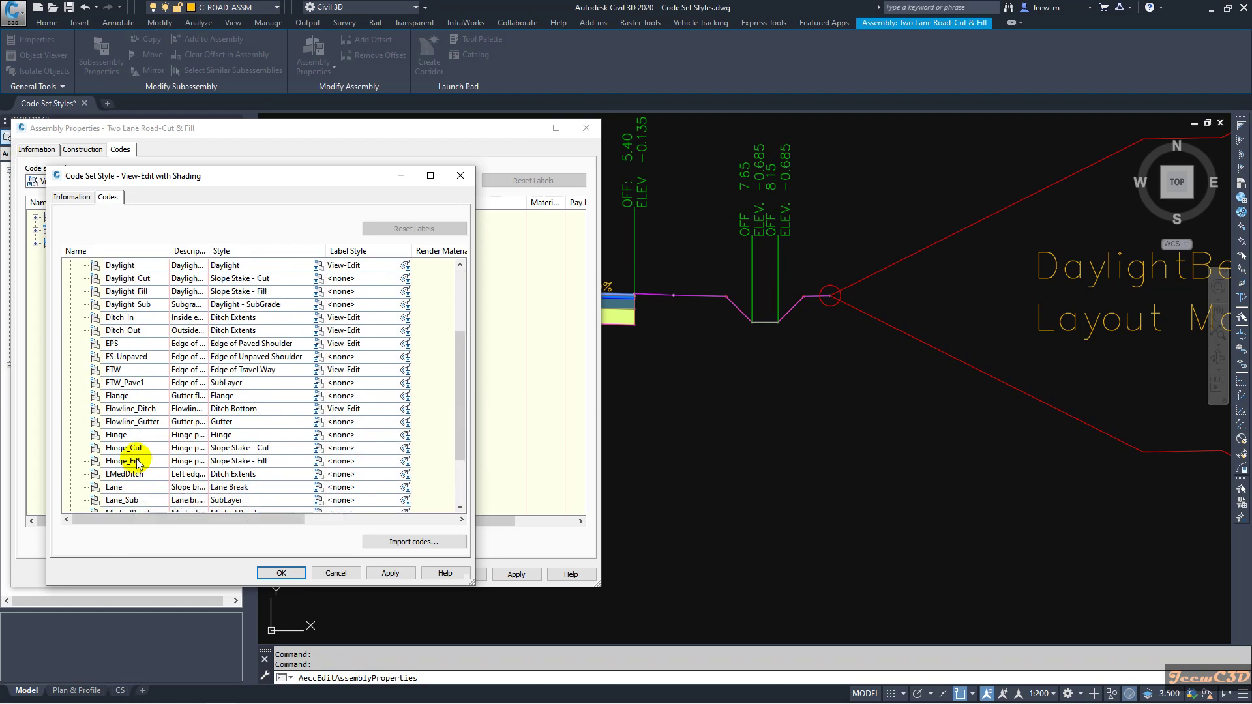
{"action": "scroll", "coordinate": [120, 287], "scroll_direction": "down", "scroll_amount": 3}
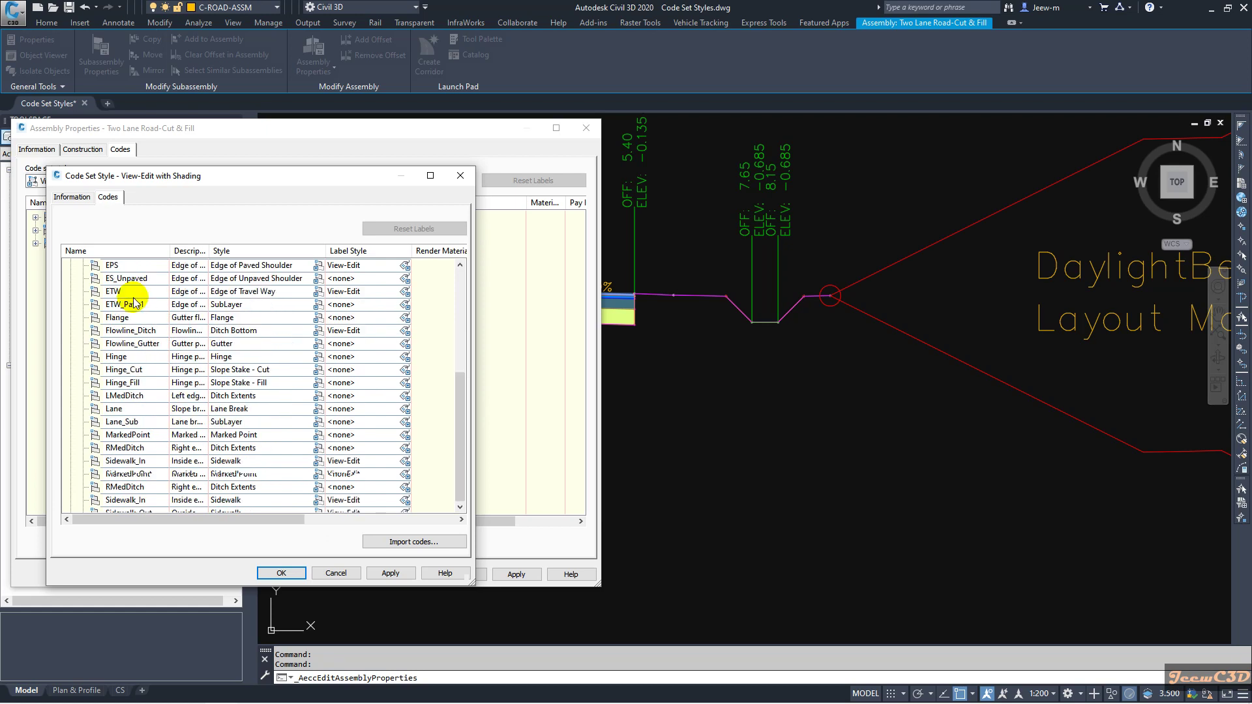
- Import the codes of the Right Verge subassembly into the code set style
{"action": "left_click", "coordinate": [415, 542]}
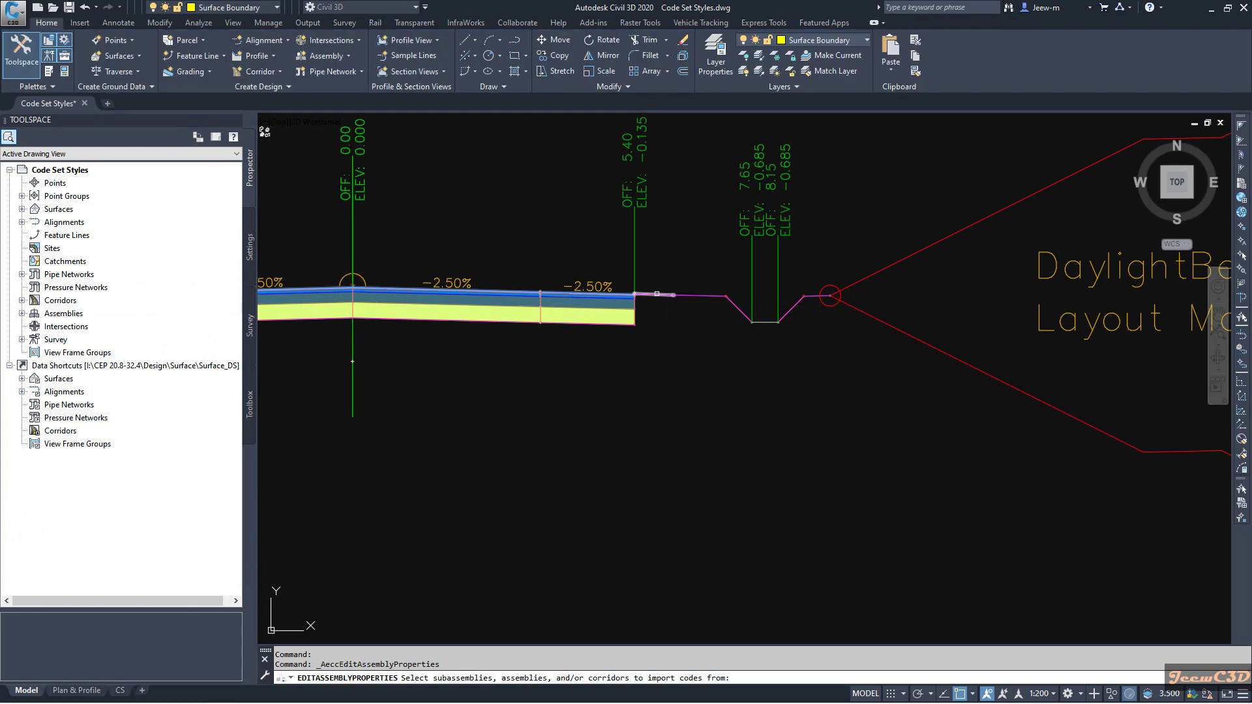
{"action": "left_click", "coordinate": [656, 295]}
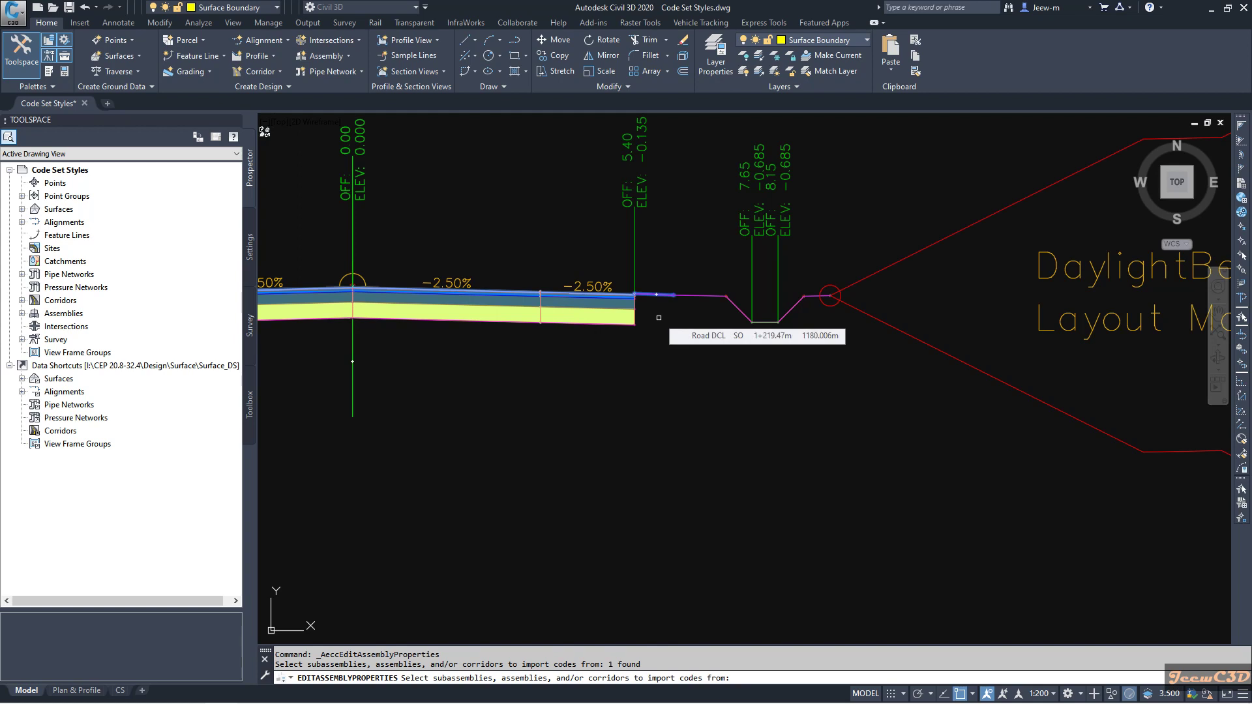
{"action": "key", "text": "Return"}
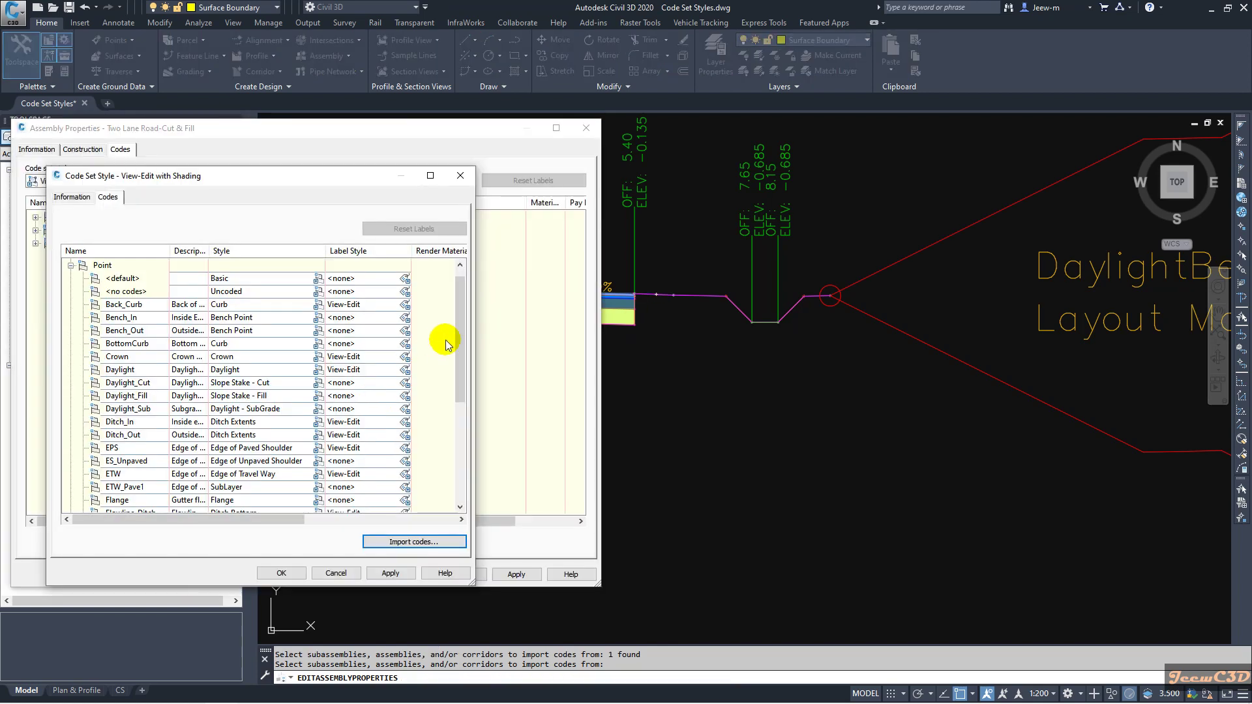
- Assign the View-Edit label style to the Verge point code
{"action": "left_click_drag", "start_coordinate": [461, 325], "coordinate": [465, 422]}
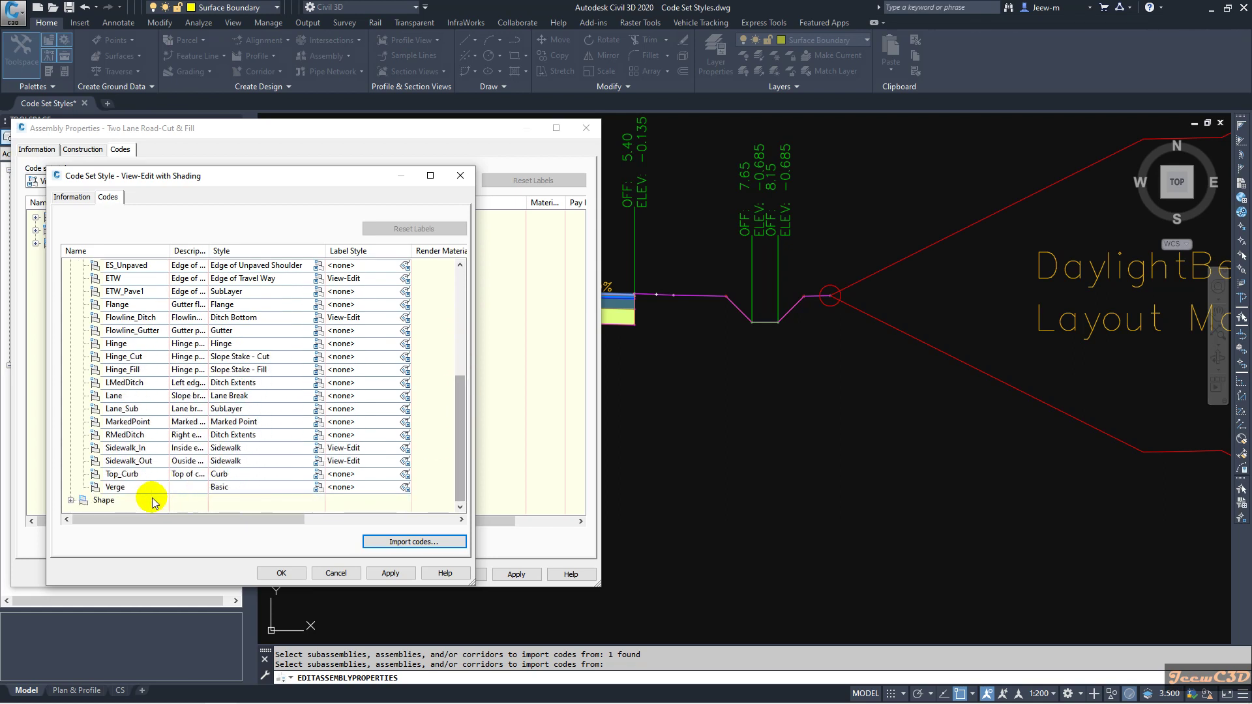
{"action": "left_click", "coordinate": [128, 491]}
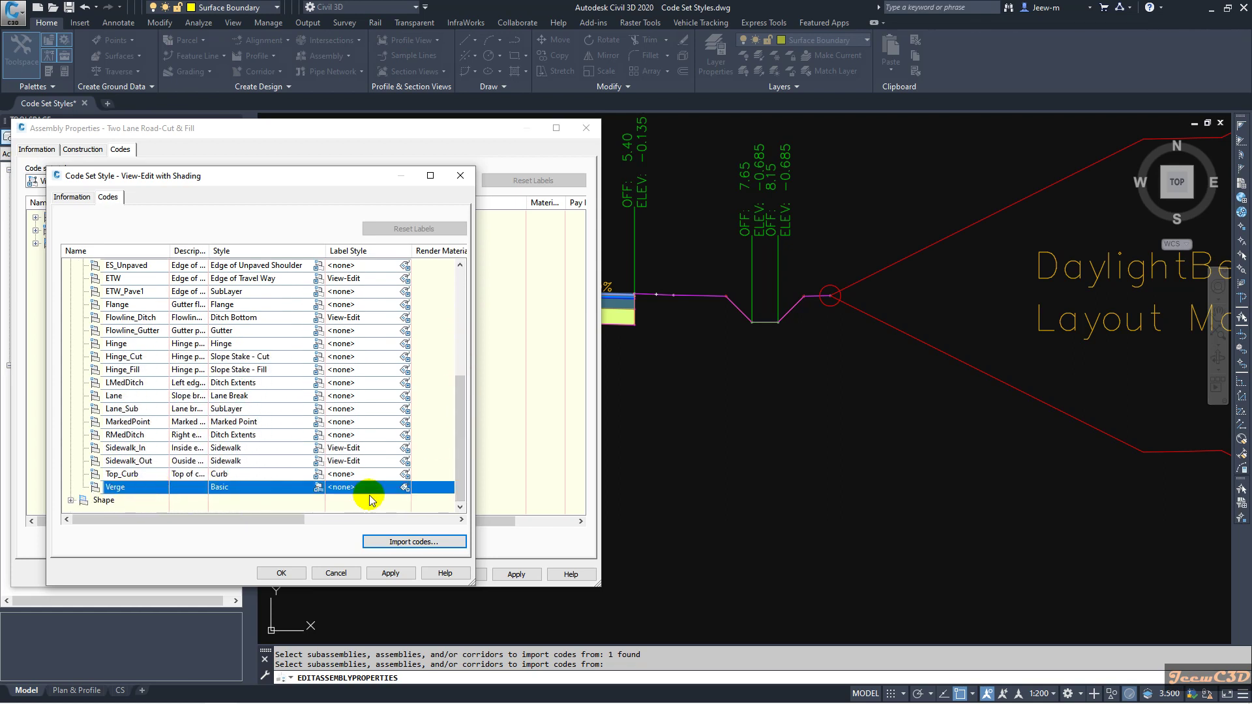
{"action": "left_click", "coordinate": [404, 487]}
{"action": "left_click", "coordinate": [500, 270]}
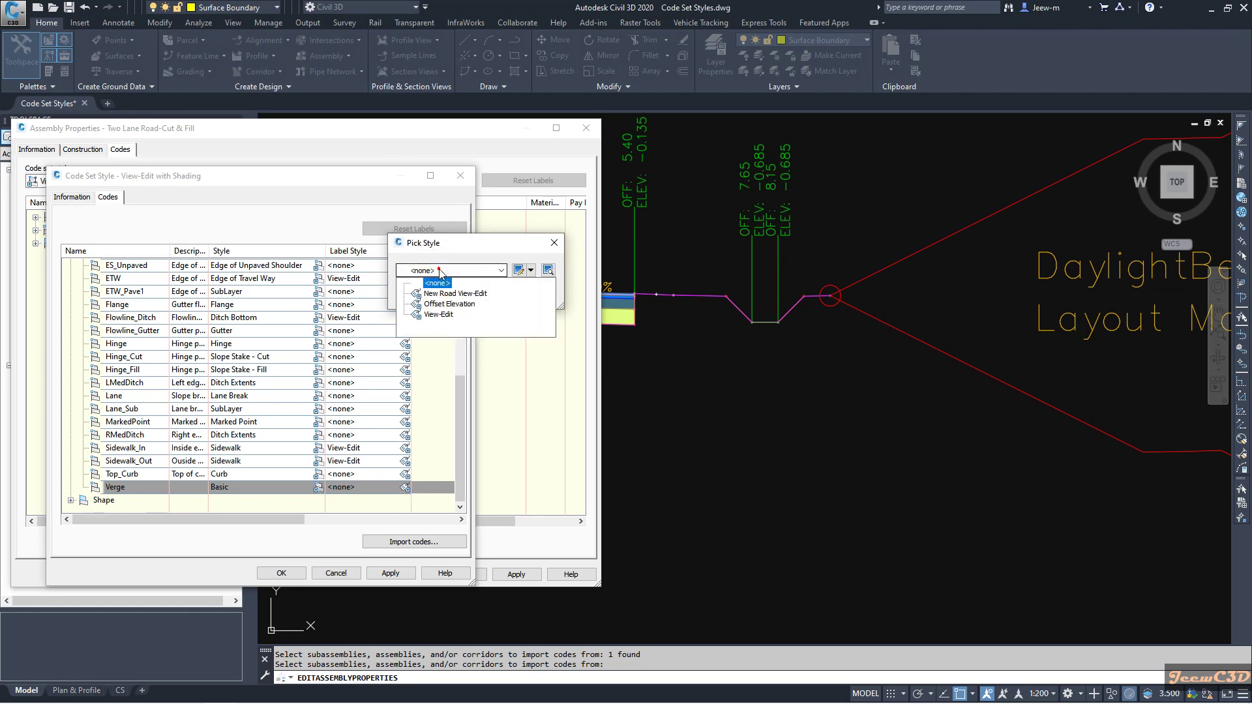
{"action": "left_click", "coordinate": [434, 313]}
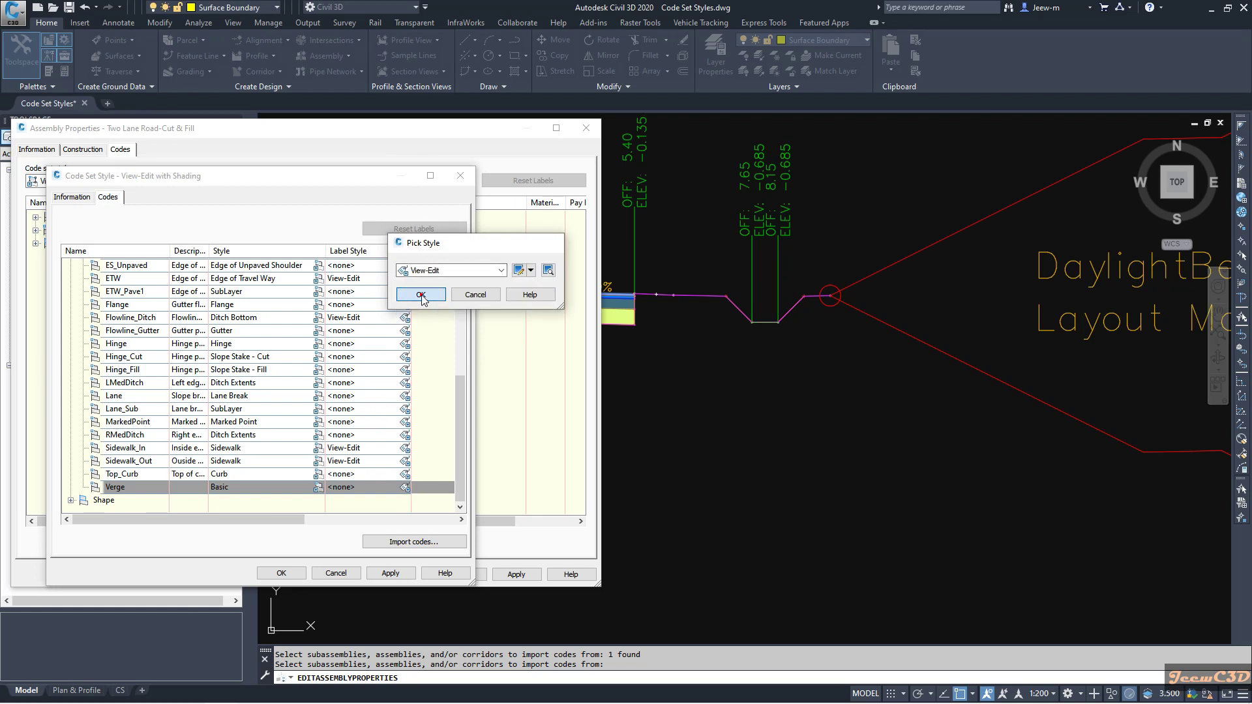
{"action": "left_click", "coordinate": [421, 294]}
- Accept the verge label change in the code set style, apply it to the assembly, and close the assembly's properties
{"action": "left_click", "coordinate": [297, 573]}
{"action": "left_click", "coordinate": [516, 574]}
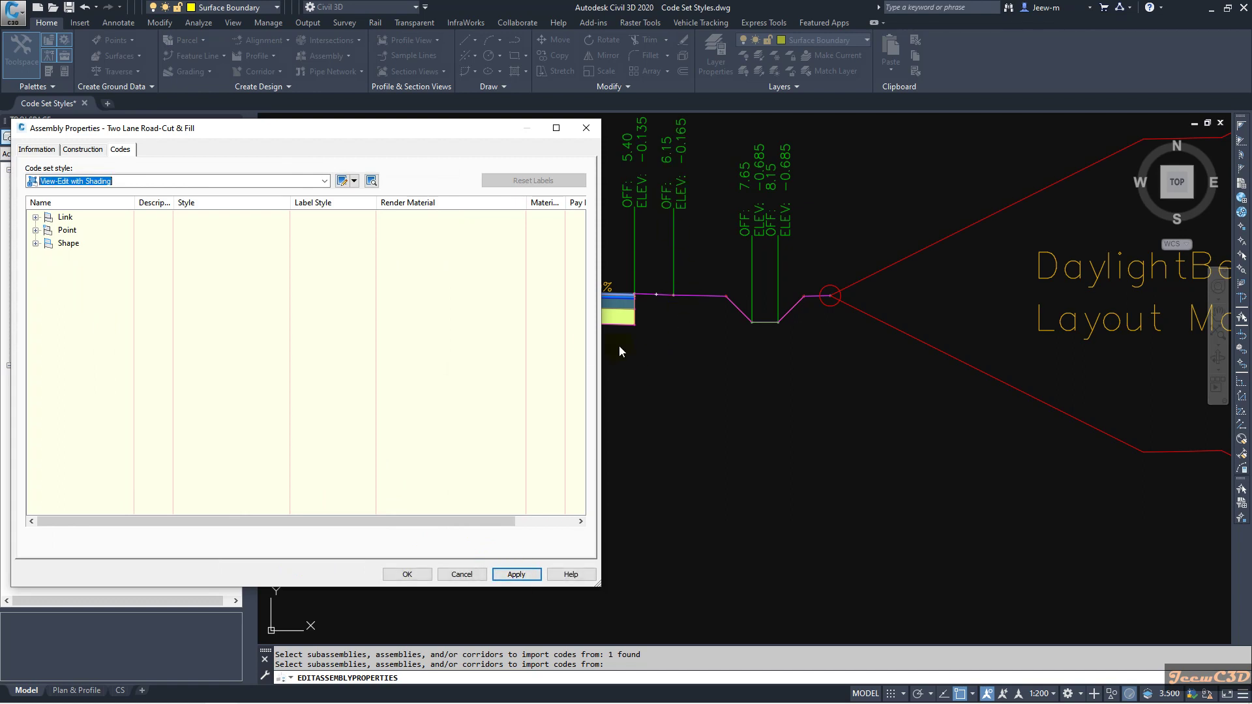
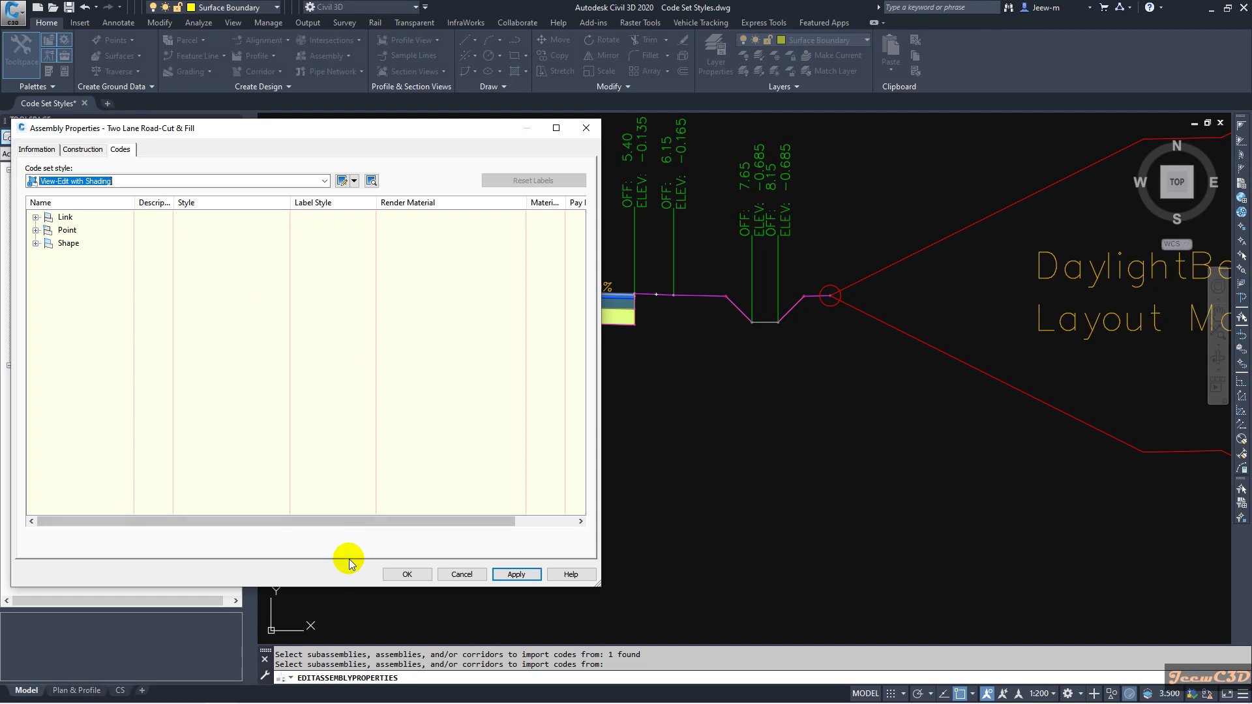
{"action": "left_click", "coordinate": [407, 574]}
{"action": "key", "text": "Escape"}
- Examine the point labels on both sides of the assembly and the shaded pavement layers around the crown
{"action": "scroll", "coordinate": [528, 257], "scroll_direction": "down", "scroll_amount": 4}
{"action": "scroll", "coordinate": [492, 326], "scroll_direction": "up", "scroll_amount": 4}
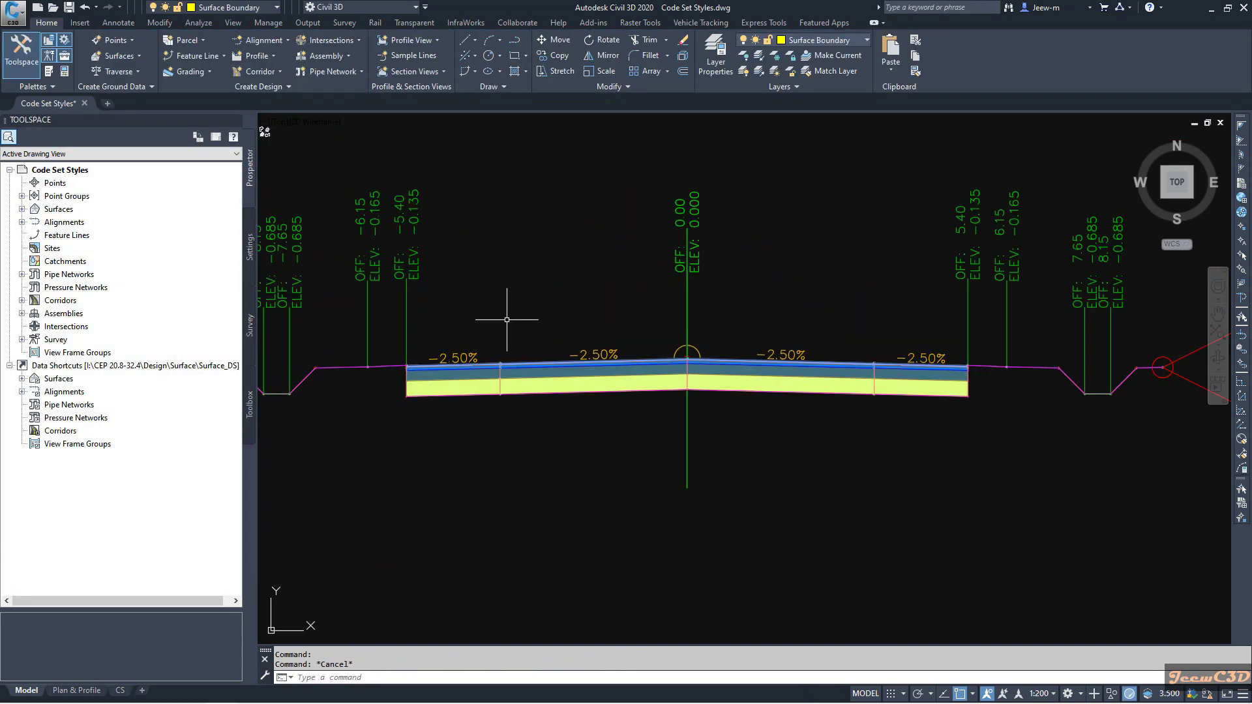
{"action": "scroll", "coordinate": [521, 300], "scroll_direction": "down", "scroll_amount": 3}
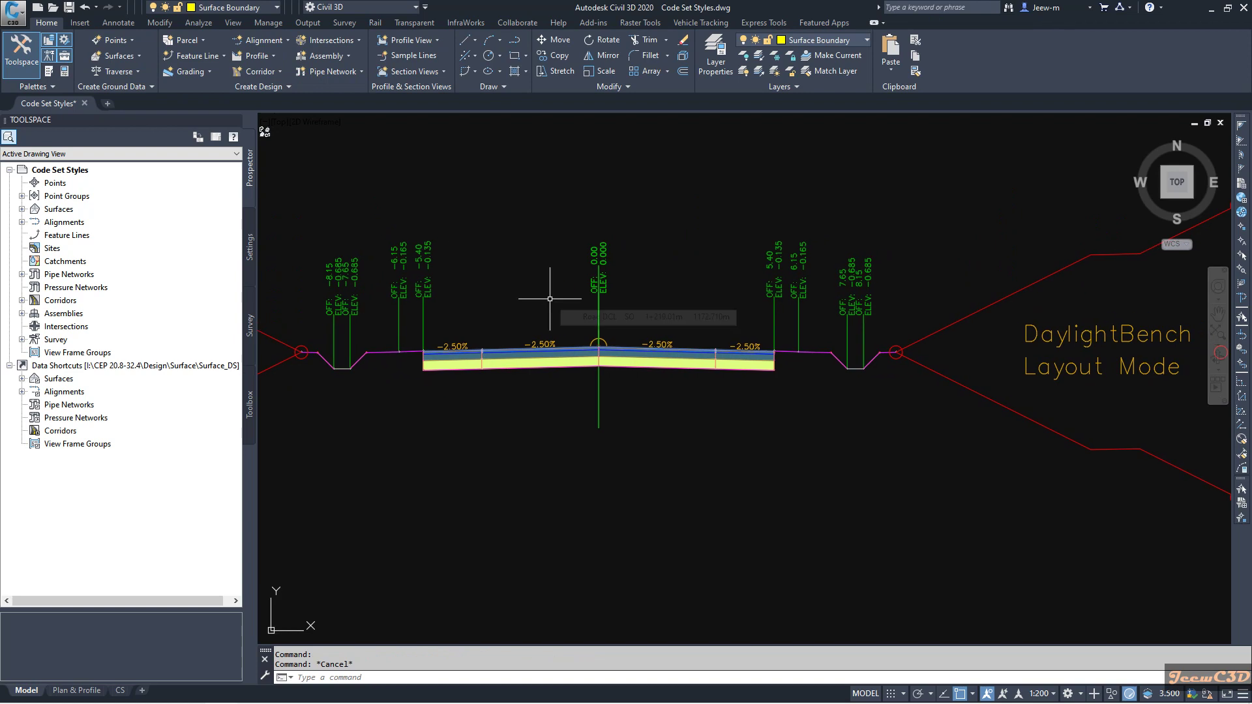
{"action": "middle_click_drag", "start_coordinate": [566, 380], "coordinate": [623, 384]}
{"action": "scroll", "coordinate": [623, 385], "scroll_direction": "up", "scroll_amount": 5}
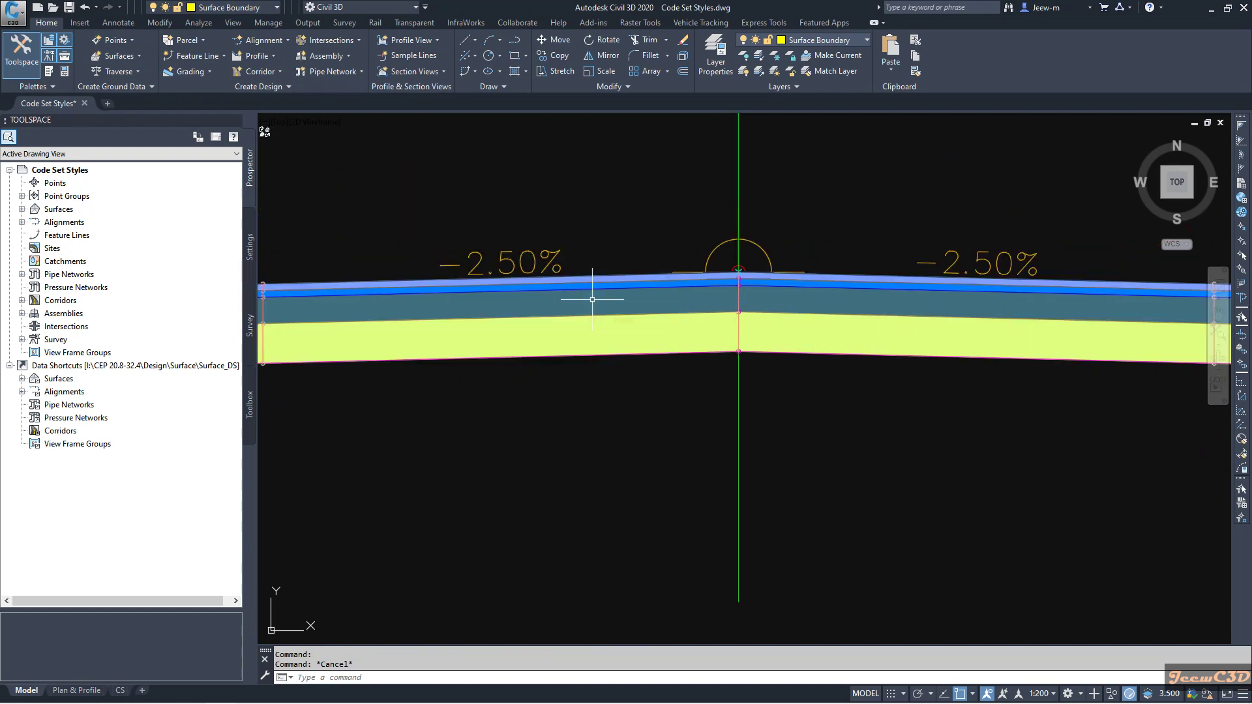
{"action": "scroll", "coordinate": [592, 299], "scroll_direction": "up", "scroll_amount": 2}
{"action": "scroll", "coordinate": [592, 300], "scroll_direction": "down", "scroll_amount": 2}
{"action": "middle_click_drag", "start_coordinate": [593, 300], "coordinate": [526, 299]}
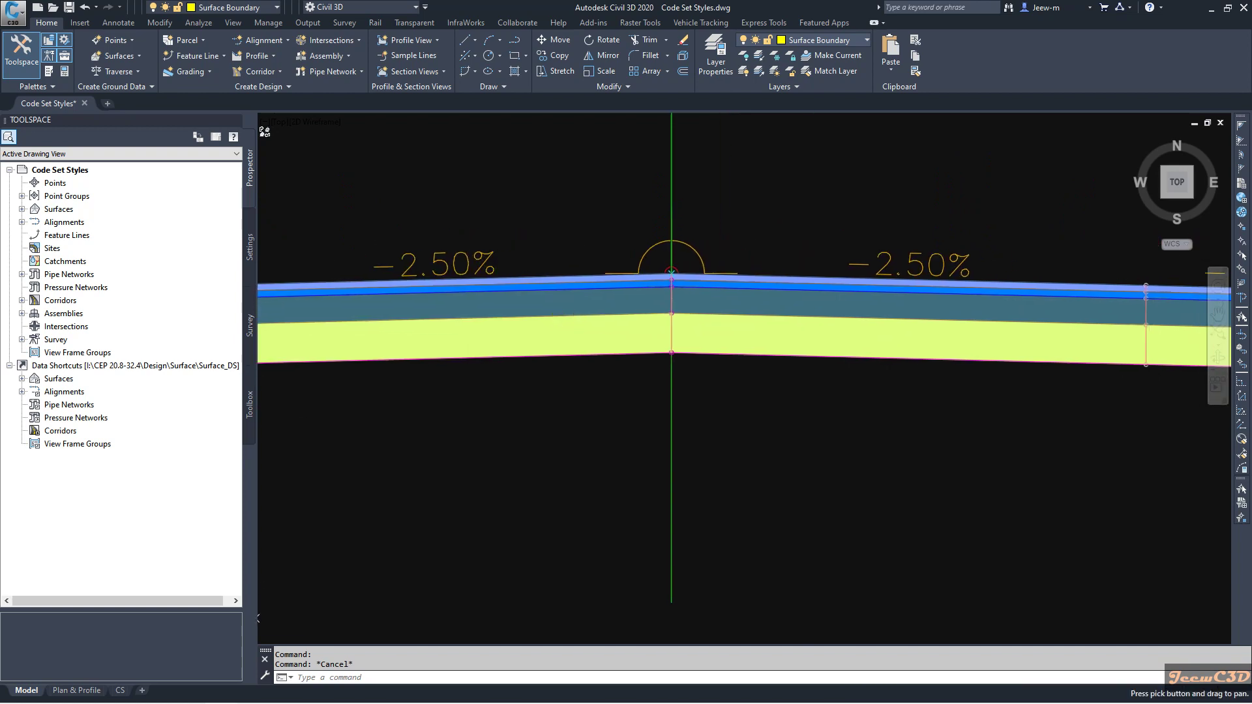
{"action": "scroll", "coordinate": [578, 413], "scroll_direction": "down", "scroll_amount": 2}
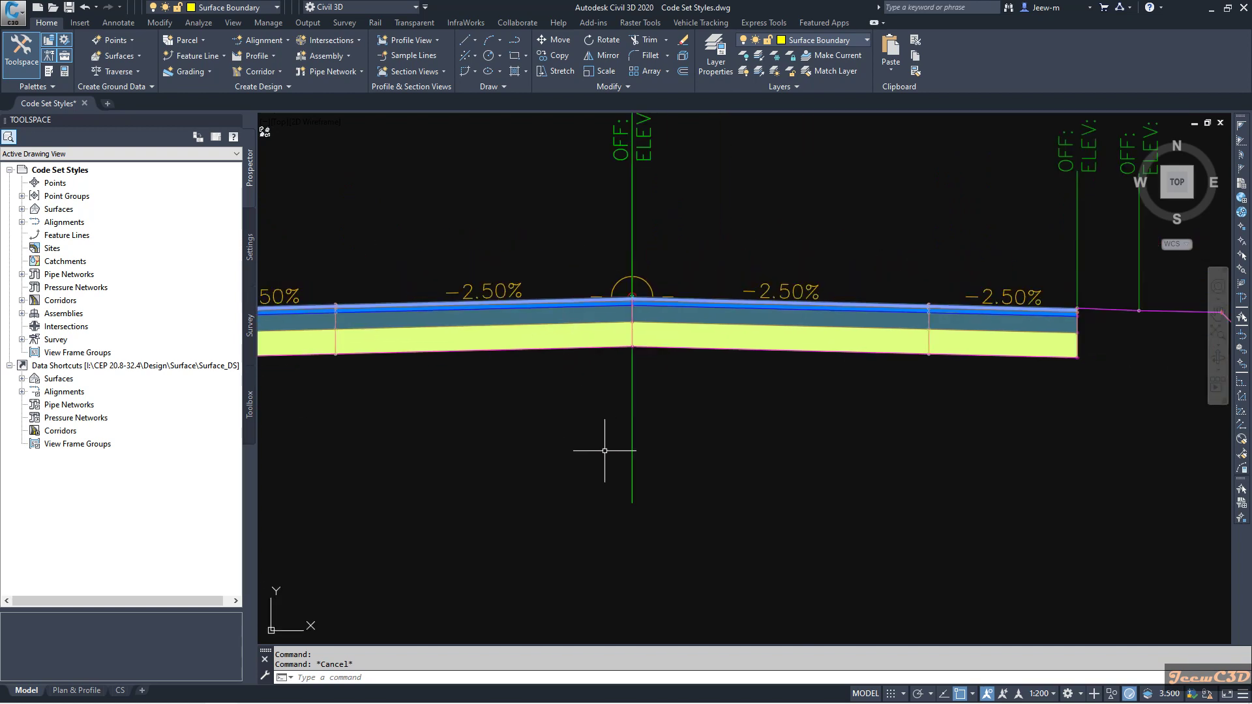
- Reopen the assembly's code settings, check the point codes in its code set style, and close the style without changes
{"action": "left_click", "coordinate": [634, 450]}
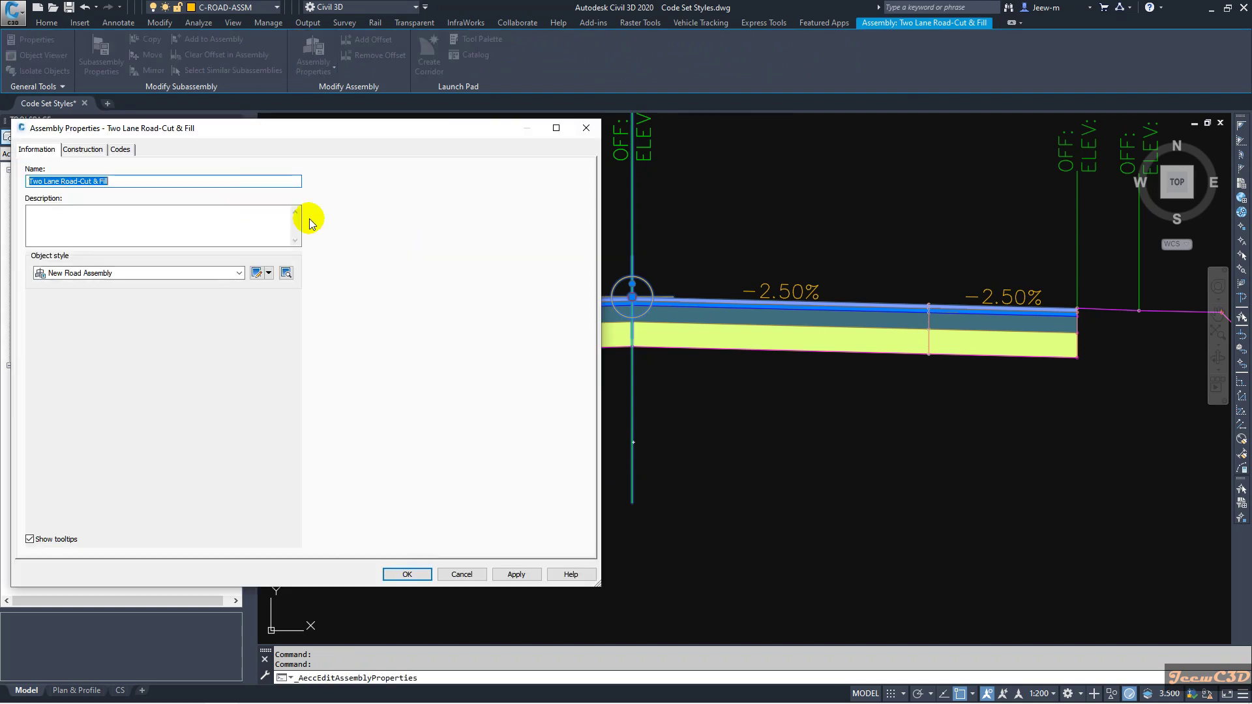
{"action": "left_click", "coordinate": [121, 150]}
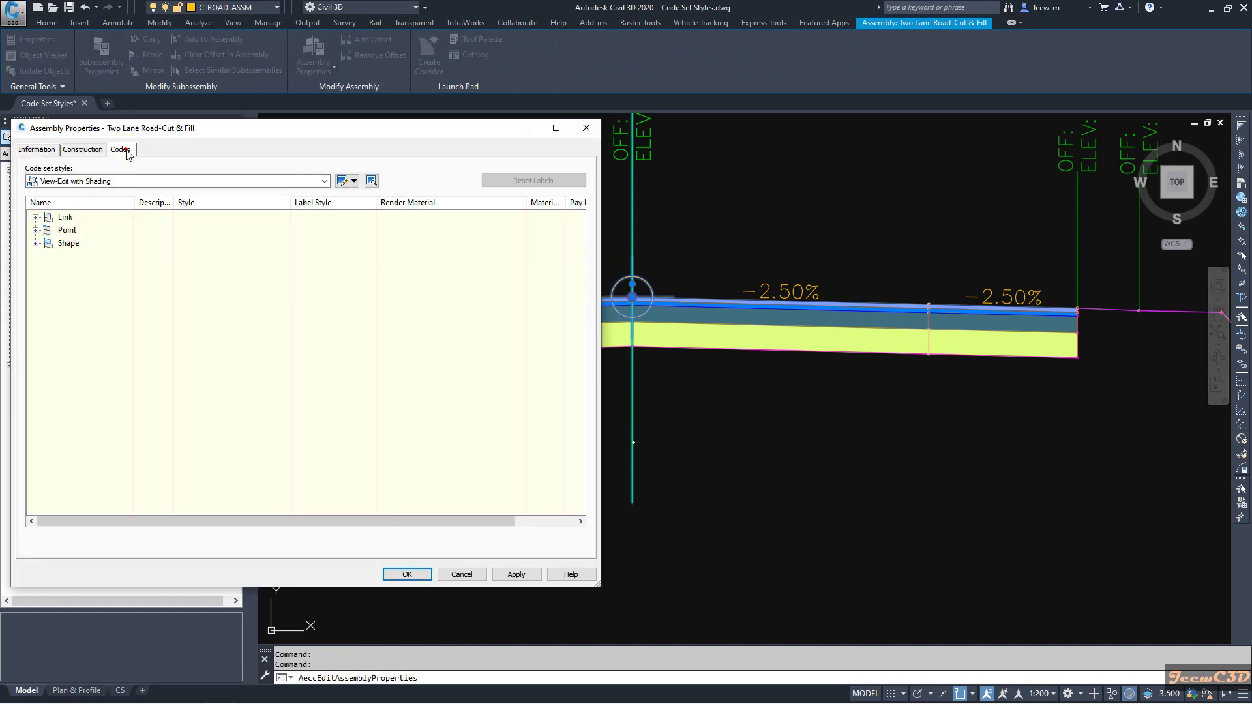
{"action": "left_click", "coordinate": [355, 181]}
{"action": "left_click", "coordinate": [375, 225]}
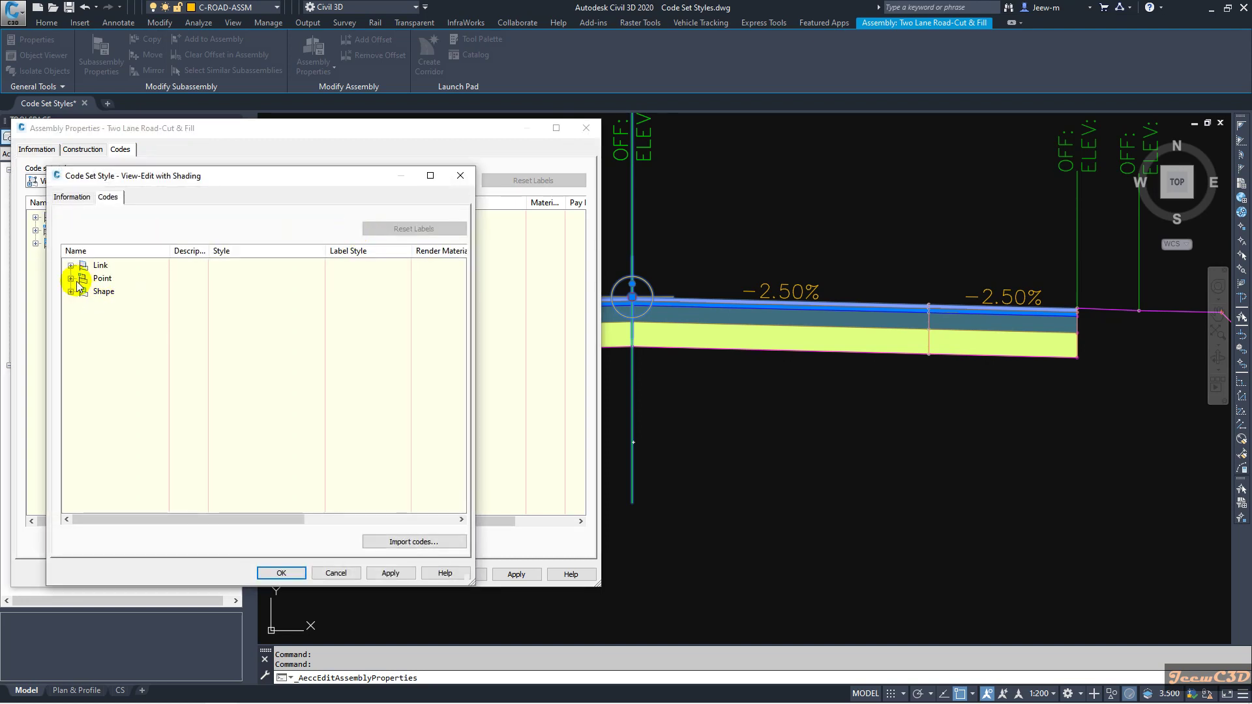
{"action": "left_click", "coordinate": [70, 279]}
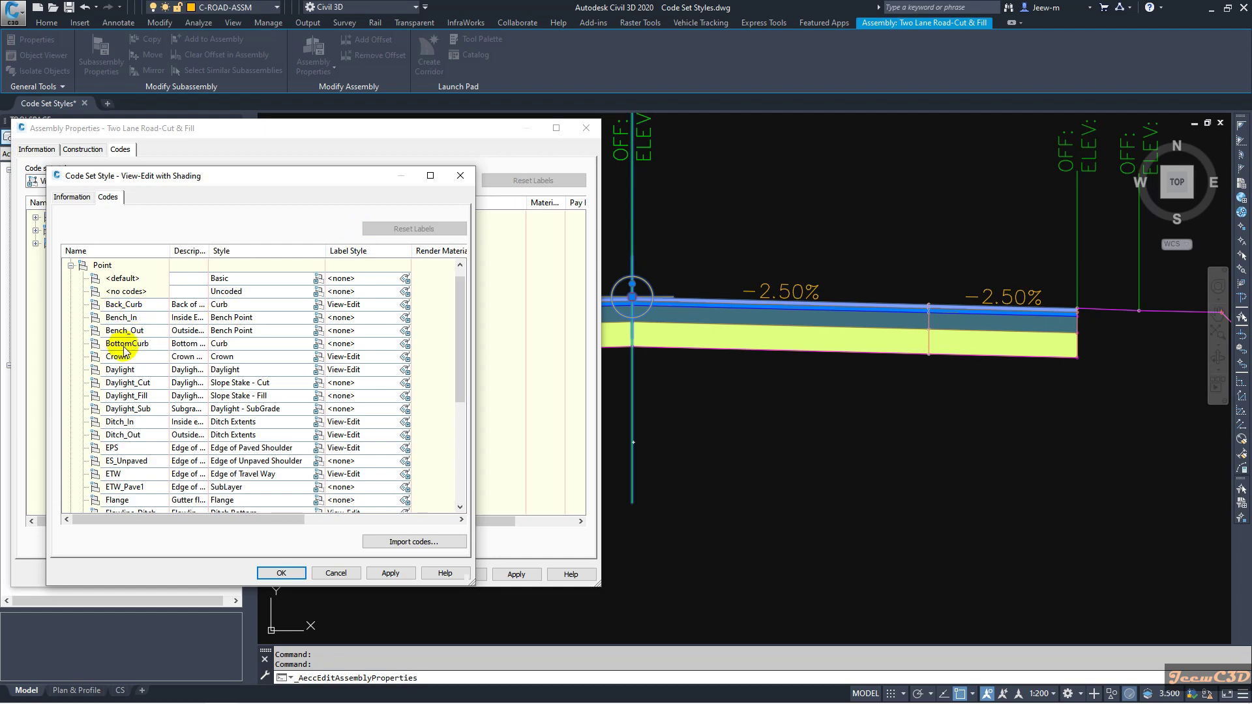
{"action": "left_click", "coordinate": [461, 176]}
- List the assembly's shape codes, and open the shape codes of the View-Edit with Shading code set style for editing
{"action": "left_click", "coordinate": [35, 244]}
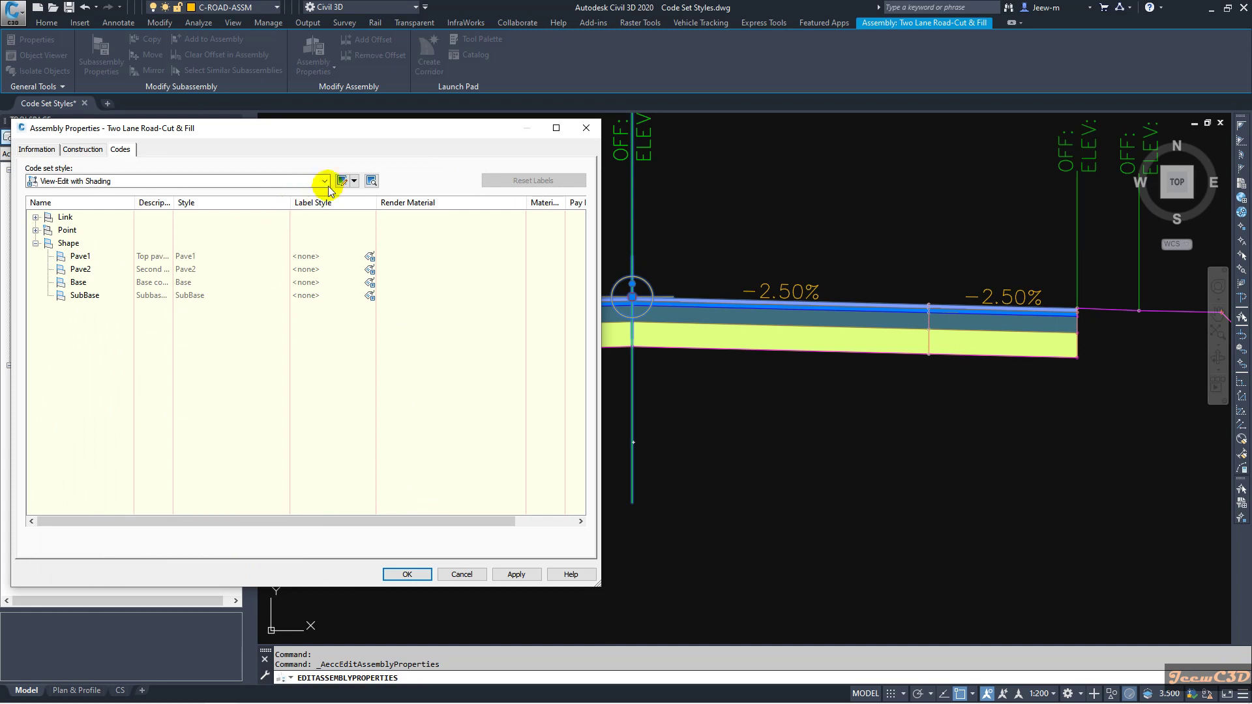
{"action": "left_click", "coordinate": [354, 181]}
{"action": "left_click", "coordinate": [398, 222]}
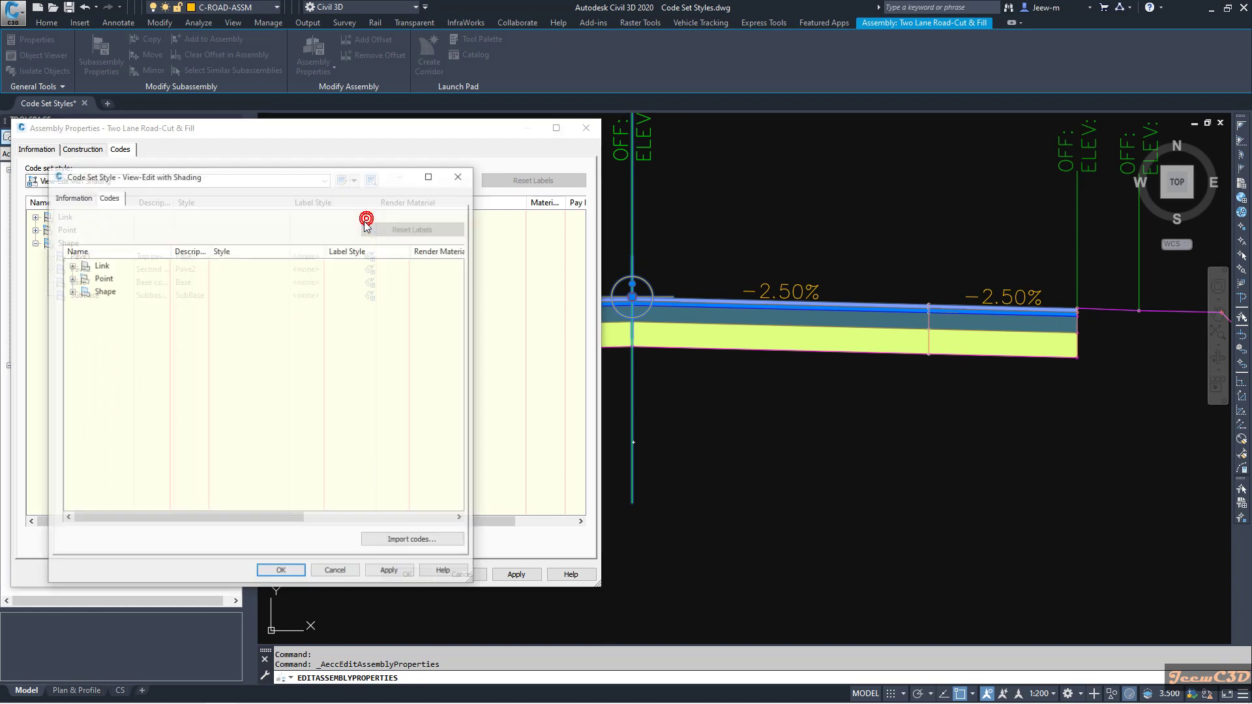
{"action": "left_click", "coordinate": [72, 293]}
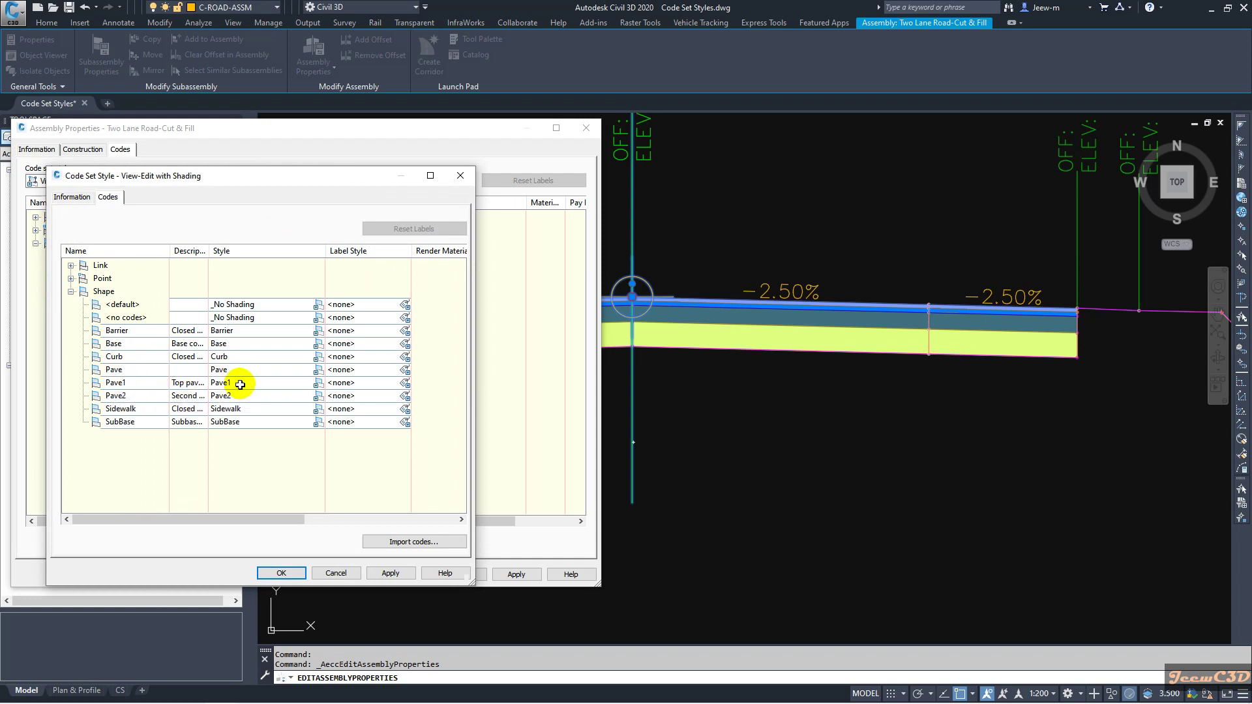
- Set the style of the Pave1 shape code to Overlay and accept the change in the code set style
{"action": "left_click", "coordinate": [114, 383]}
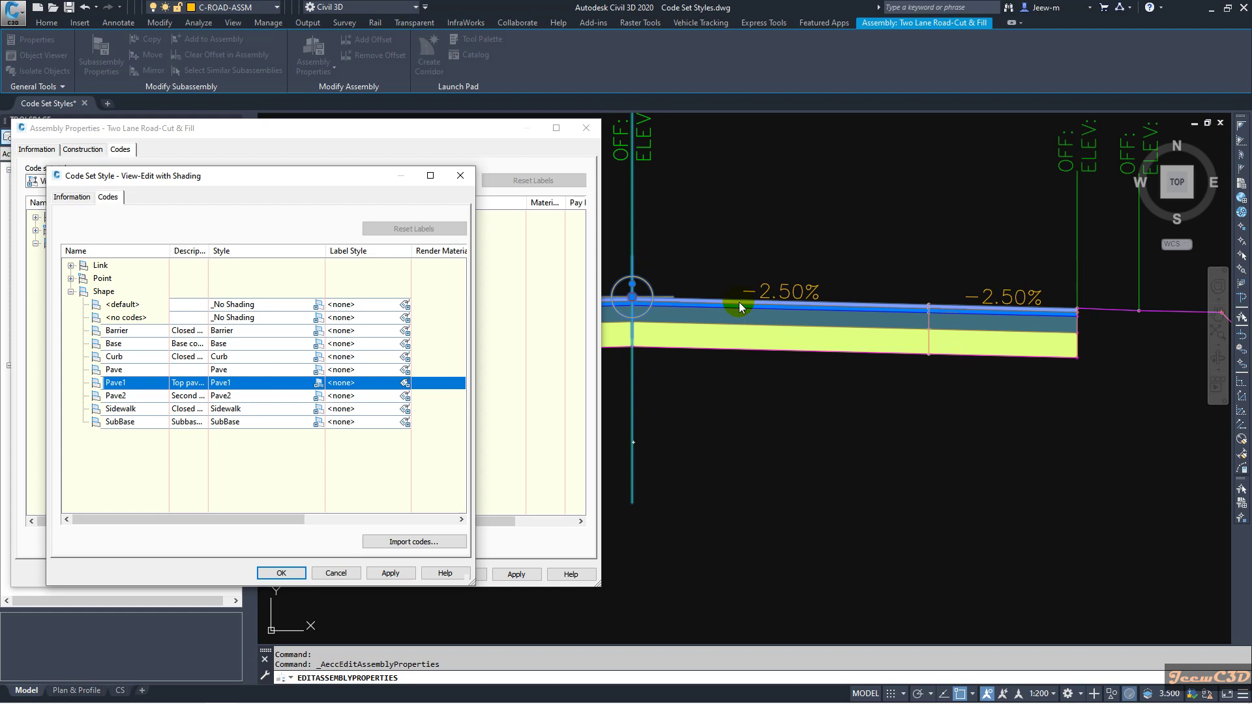
{"action": "left_click", "coordinate": [318, 380]}
{"action": "left_click", "coordinate": [439, 270]}
{"action": "left_click_drag", "start_coordinate": [439, 271], "coordinate": [442, 399]}
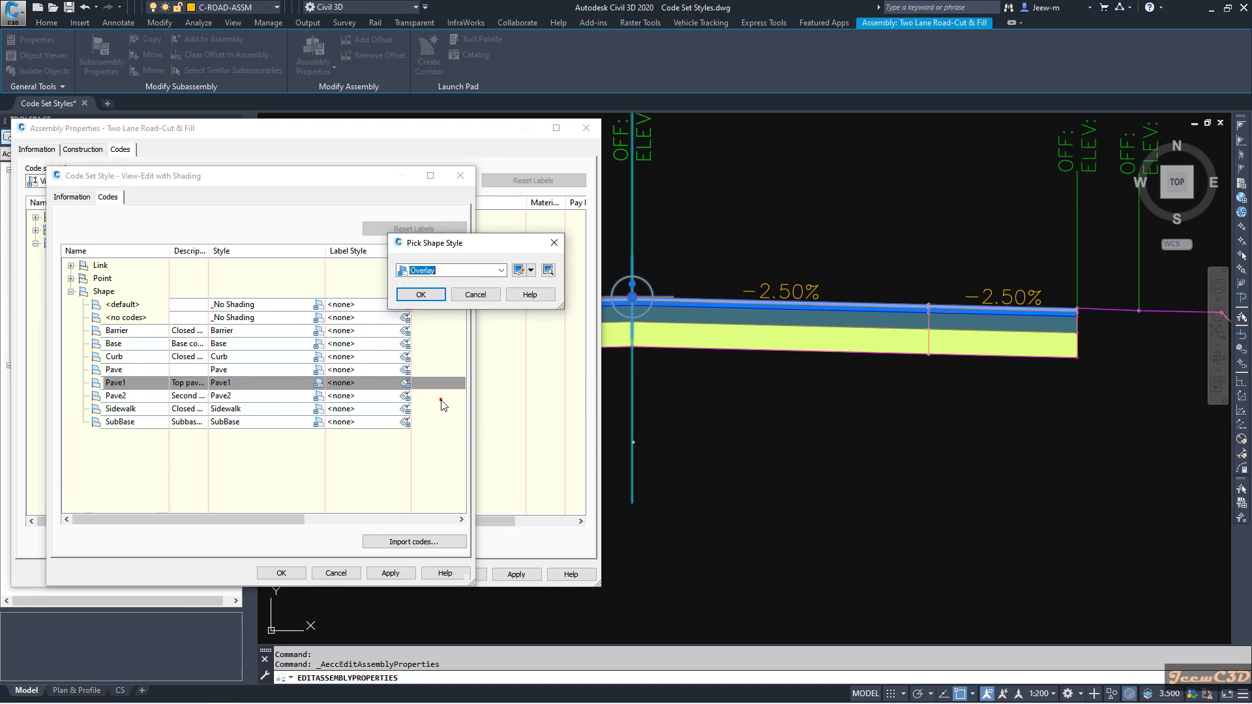
{"action": "left_click", "coordinate": [421, 294]}
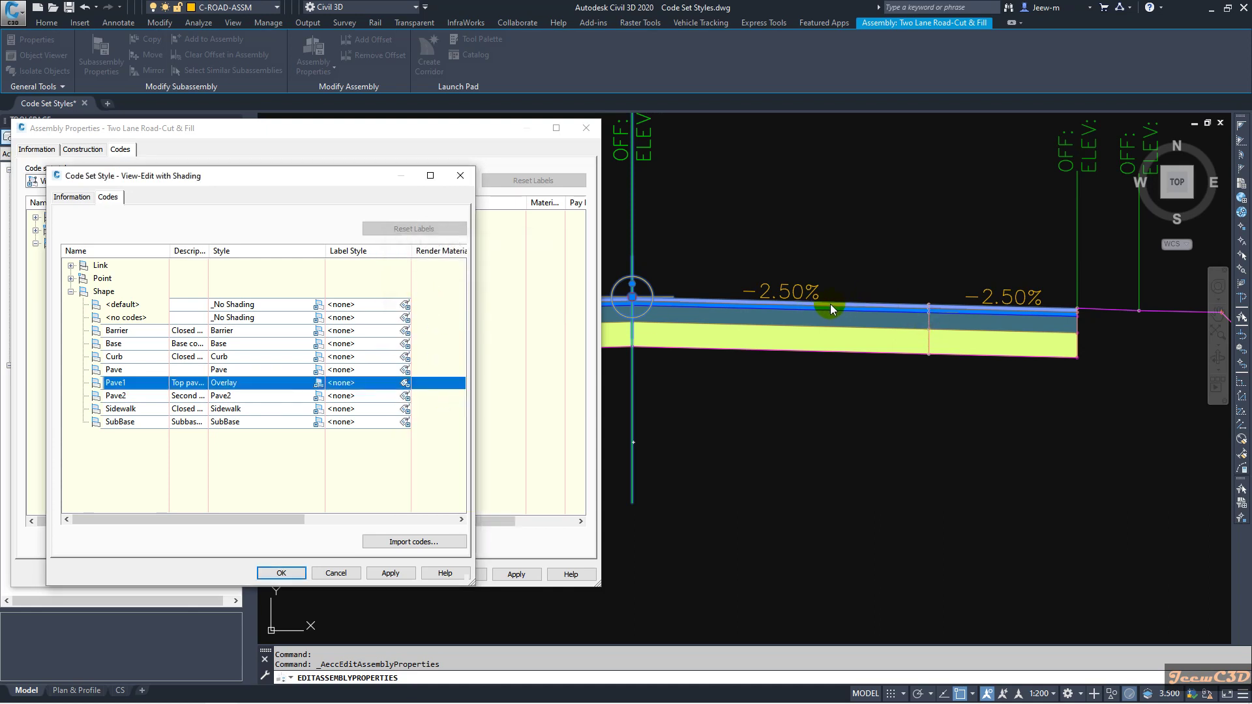
{"action": "left_click", "coordinate": [283, 574]}
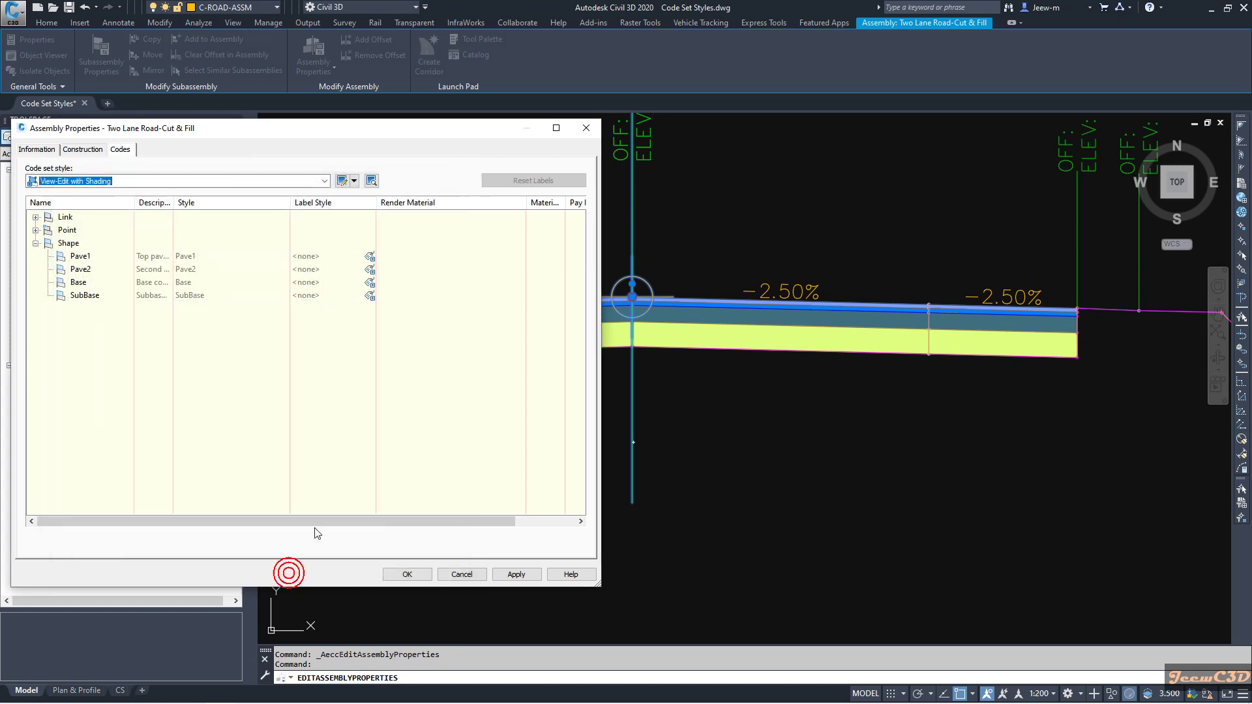
- Apply the code set style change to the Two Lane Road-Cut & Fill assembly and close its properties
{"action": "left_click", "coordinate": [517, 574]}
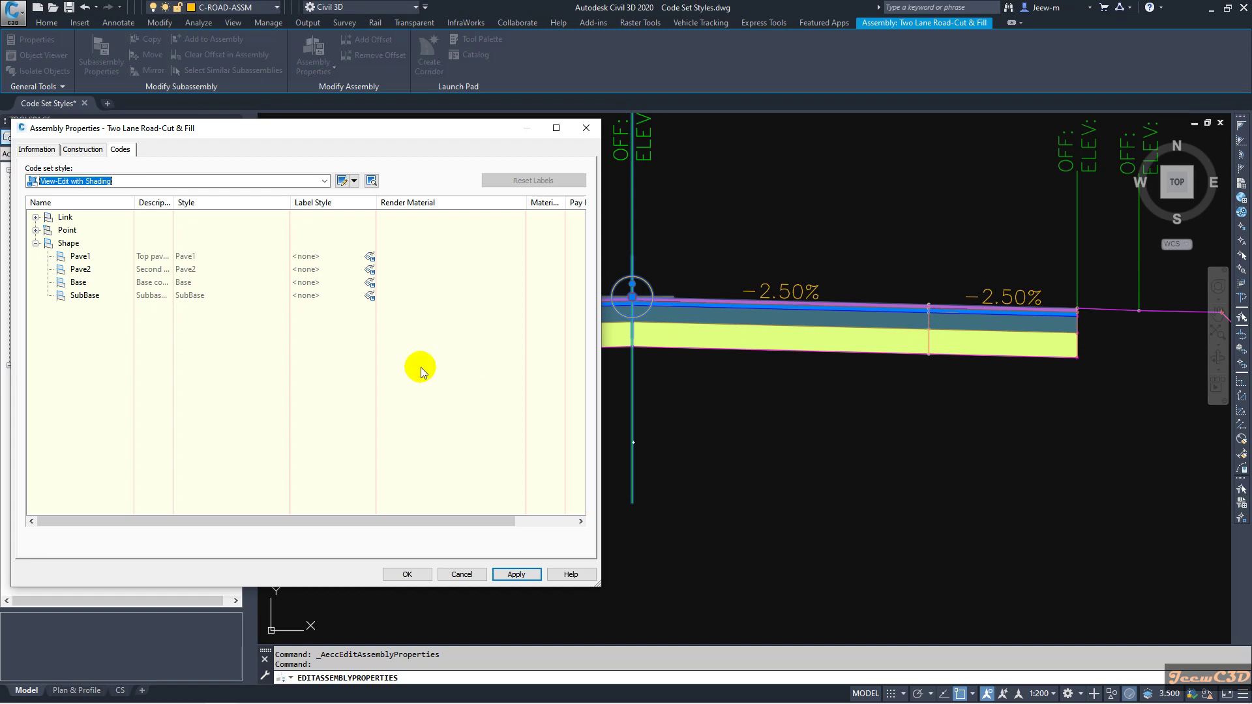
{"action": "left_click", "coordinate": [408, 575]}
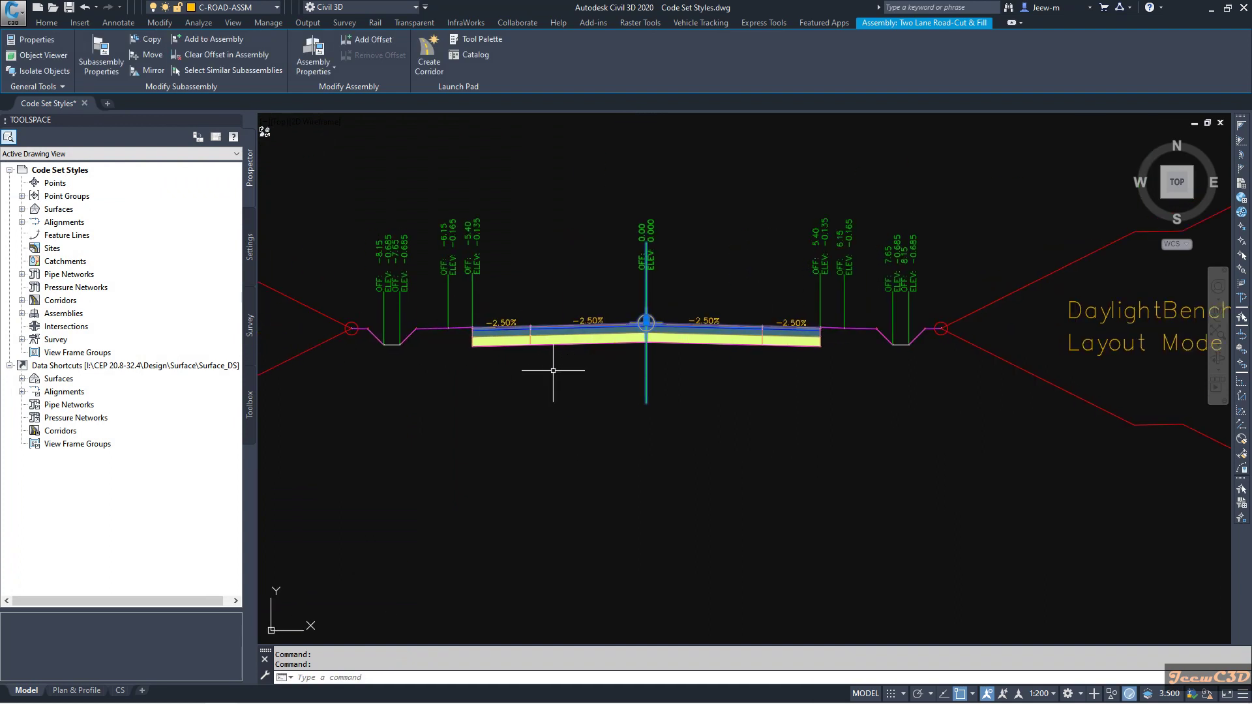
{"action": "key", "text": "Escape"}
- Examine the restyled pavement layers and the slope labels around the crown of the assembly
{"action": "scroll", "coordinate": [574, 326], "scroll_direction": "up", "scroll_amount": 4}
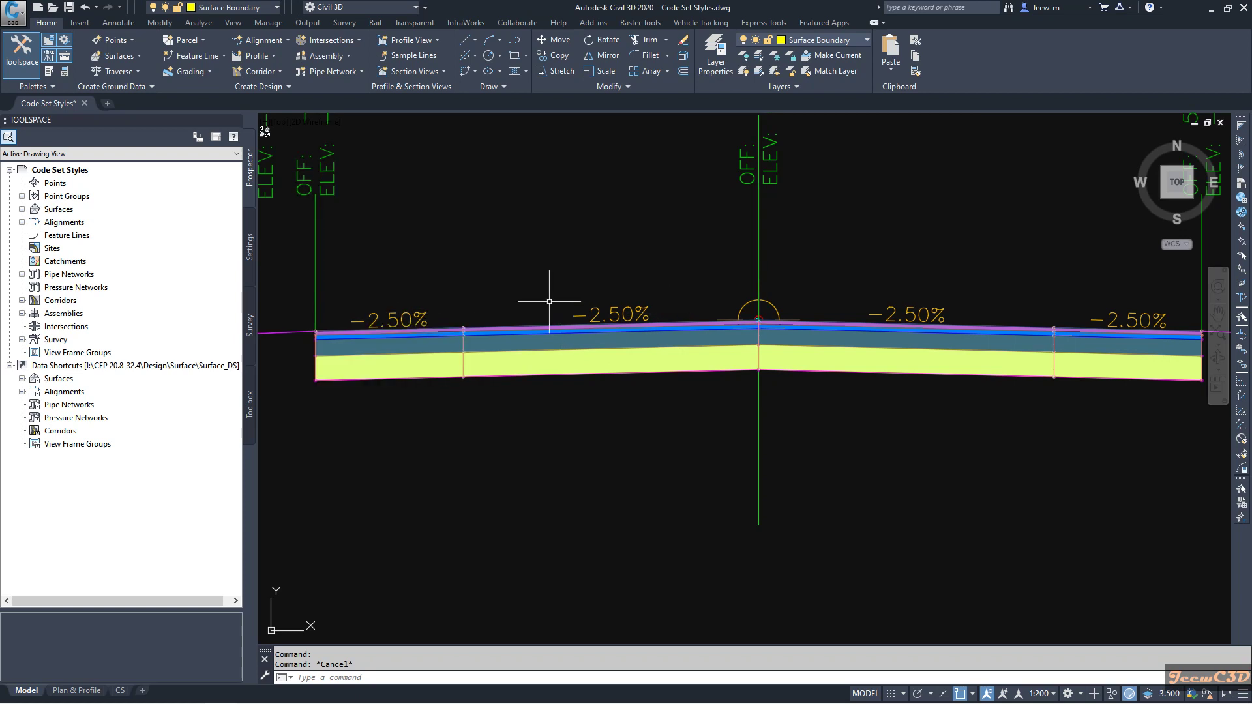
{"action": "mouse_move", "coordinate": [549, 302]}
{"action": "middle_mouse_down"}
{"action": "mouse_move", "coordinate": [562, 263]}
{"action": "mouse_move", "coordinate": [544, 267]}
{"action": "middle_mouse_up"}
{"action": "left_click", "coordinate": [498, 313]}
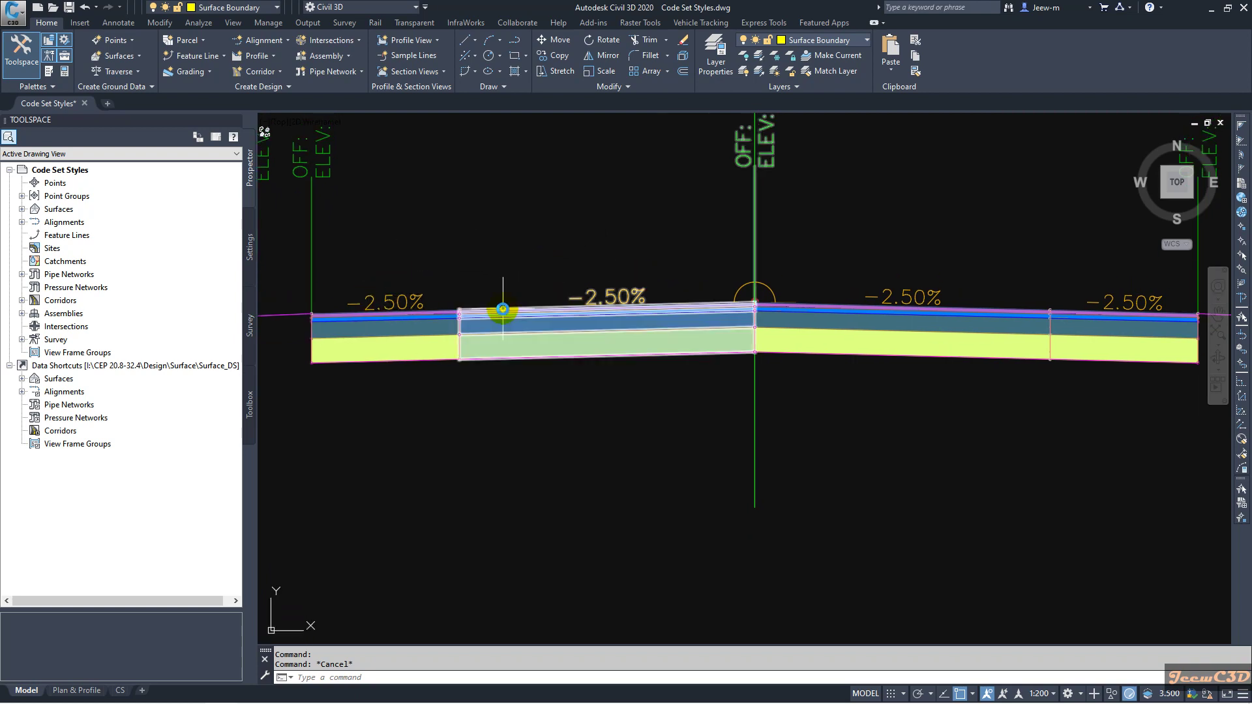
{"action": "scroll", "coordinate": [482, 300], "scroll_direction": "up", "scroll_amount": 3}
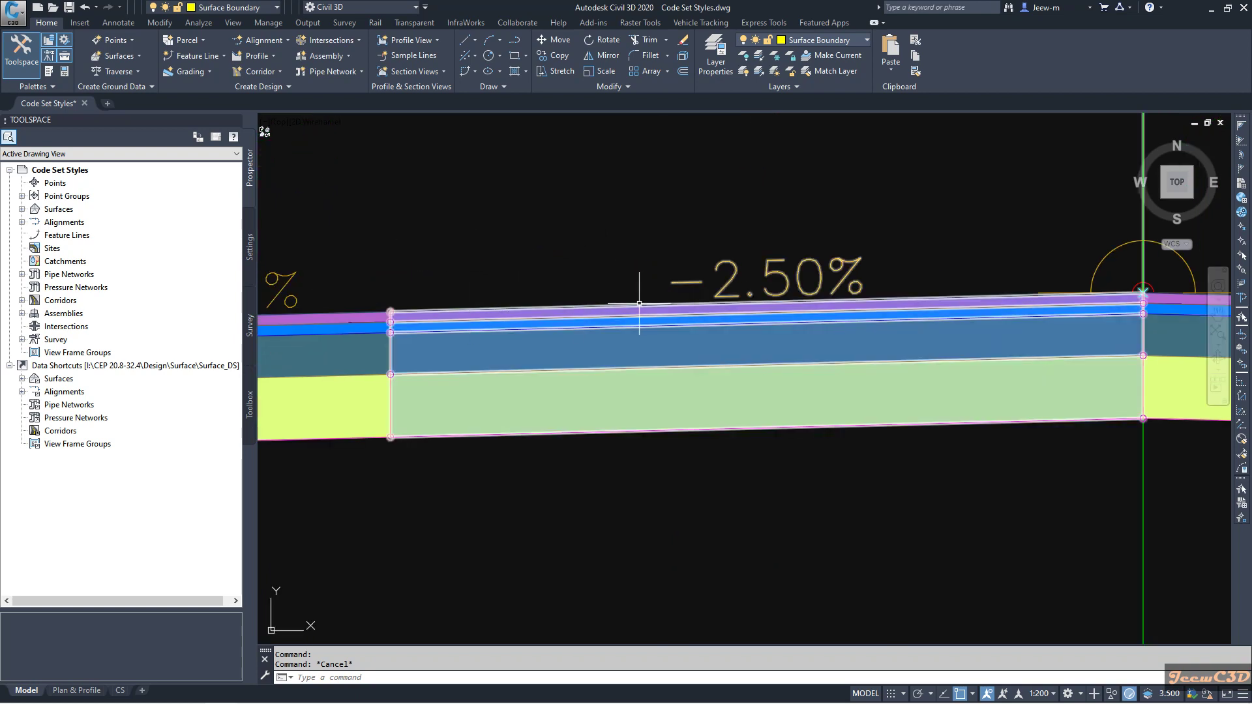
{"action": "key", "text": "Escape"}
{"action": "middle_click_drag", "start_coordinate": [593, 282], "coordinate": [501, 289]}
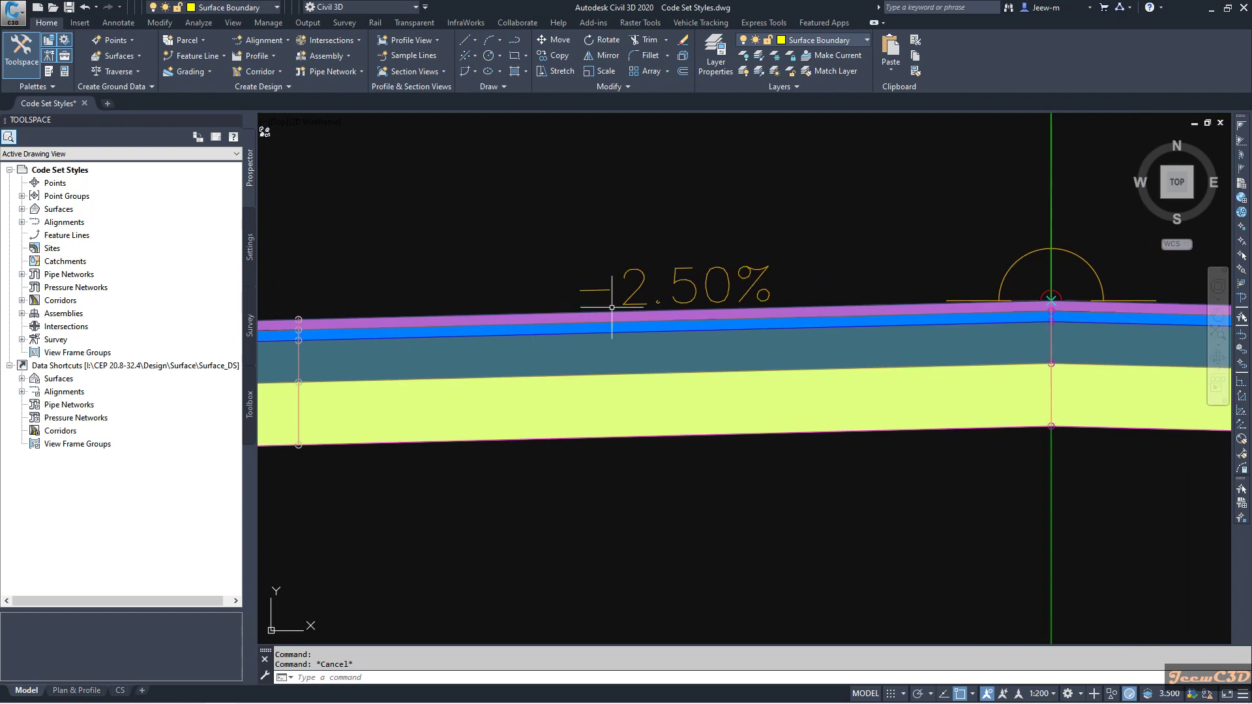
{"action": "scroll", "coordinate": [612, 307], "scroll_direction": "down", "scroll_amount": 2}
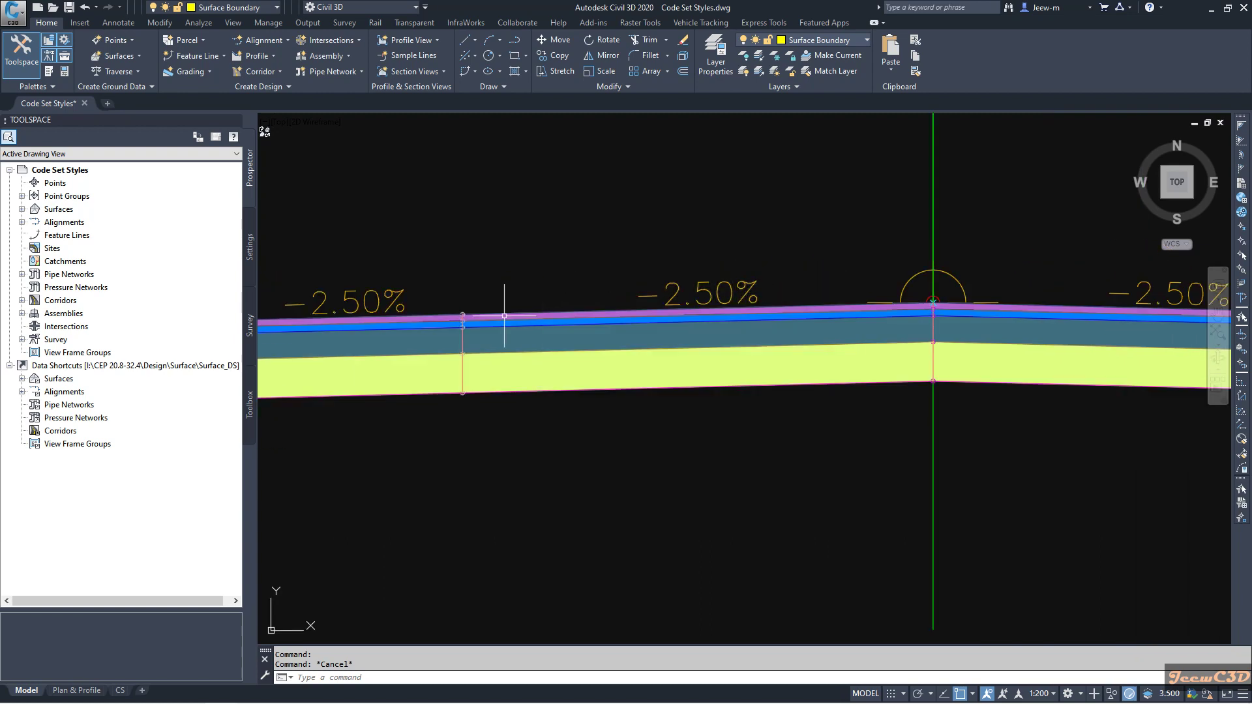
{"action": "scroll", "coordinate": [568, 334], "scroll_direction": "down", "scroll_amount": 4}
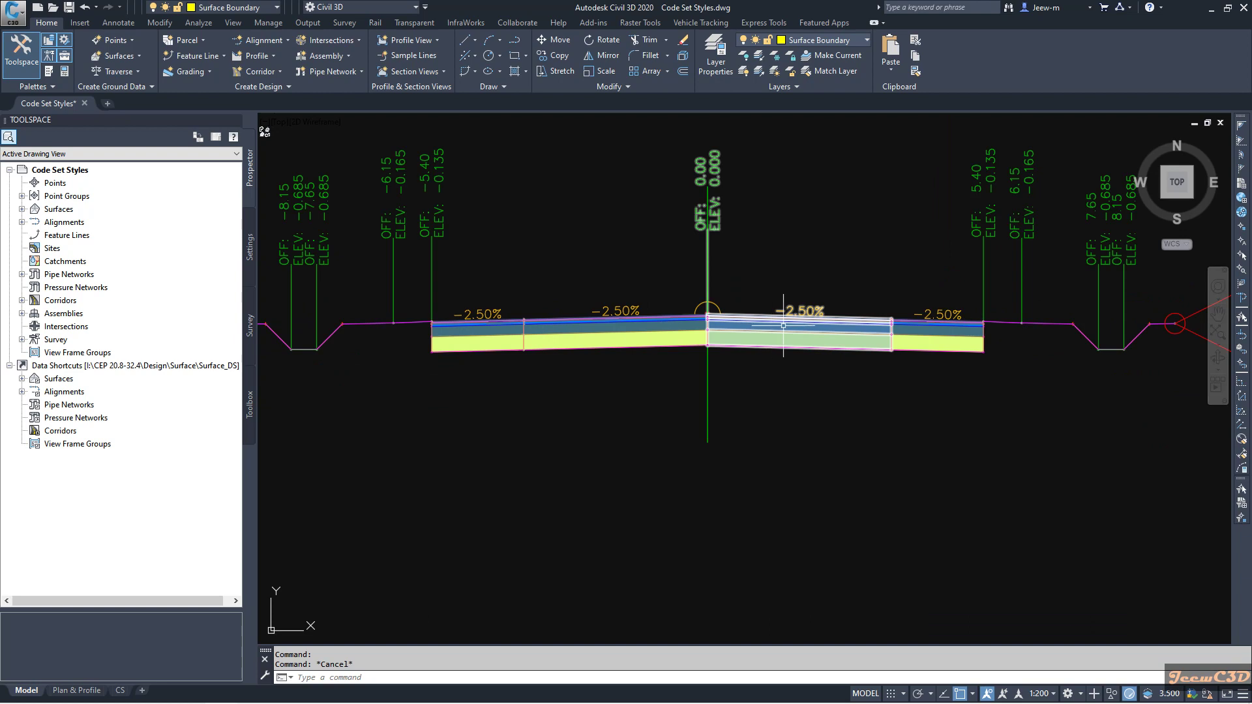
{"action": "scroll", "coordinate": [551, 320], "scroll_direction": "up", "scroll_amount": 3}
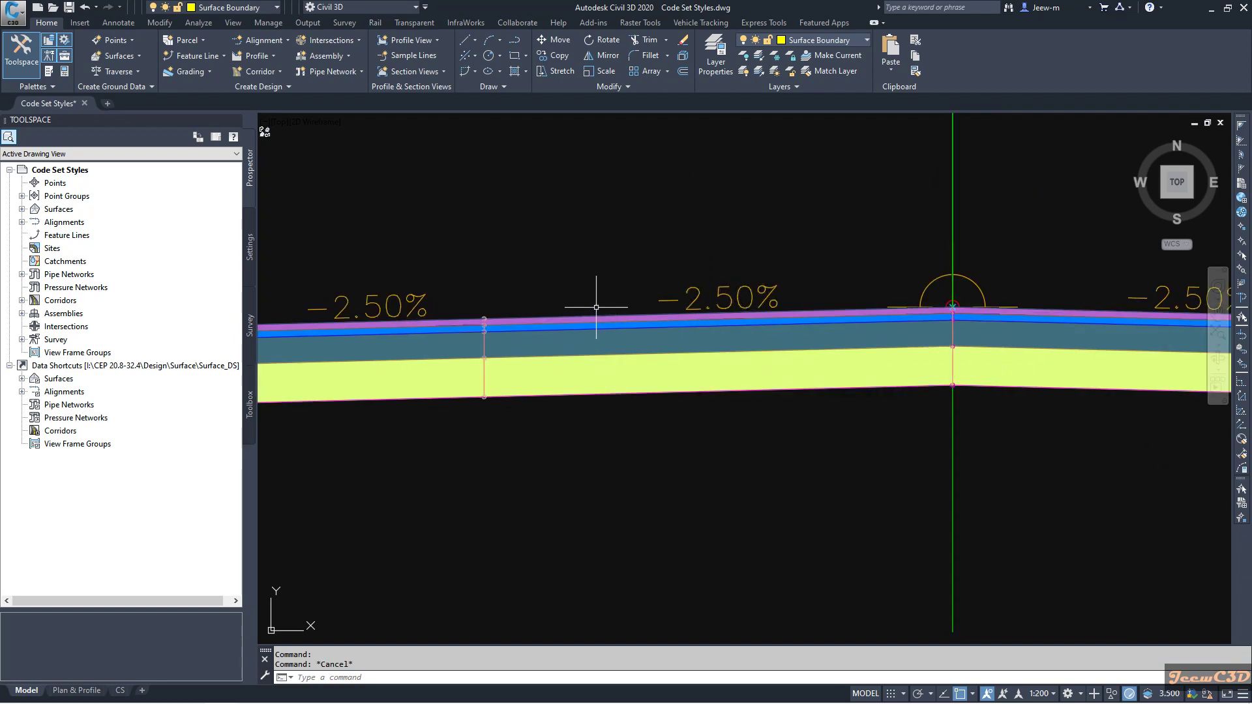
- Open the properties of the left lane subassembly and check its Top, Pave and Pave1 link codes
{"action": "left_click", "coordinate": [610, 365]}
{"action": "left_click", "coordinate": [99, 65]}
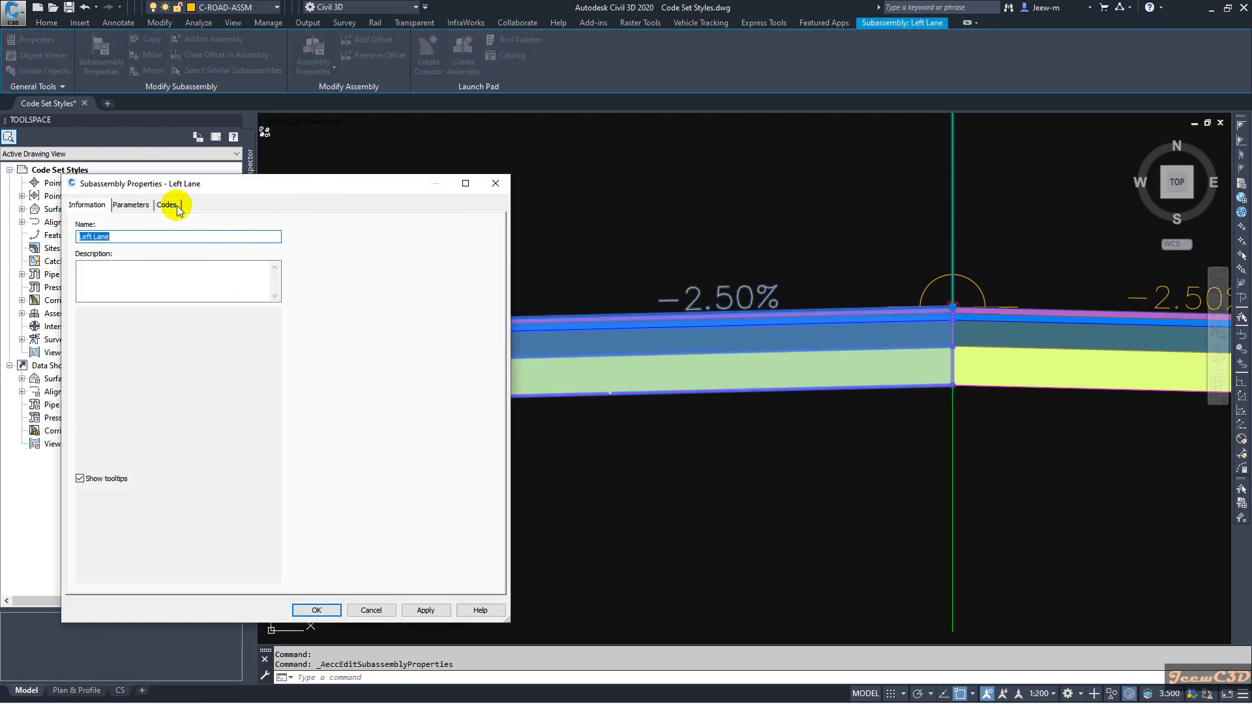
{"action": "left_click", "coordinate": [171, 205]}
{"action": "left_click", "coordinate": [86, 273]}
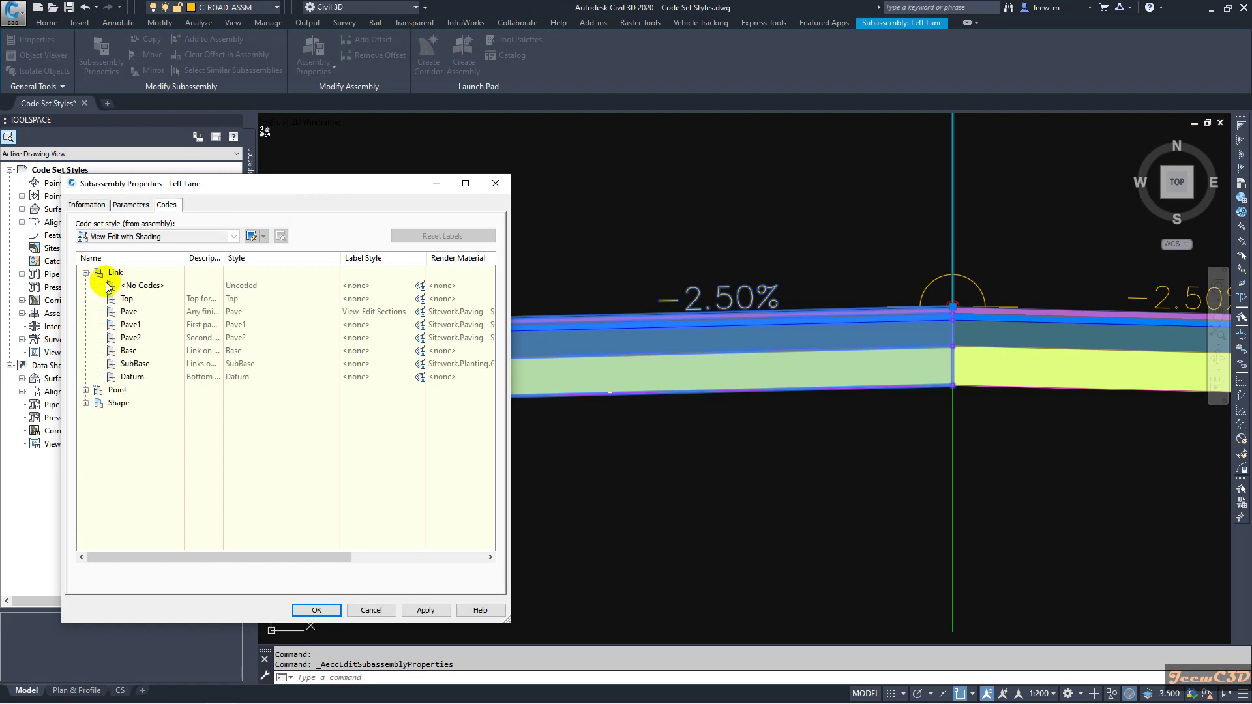
{"action": "left_click", "coordinate": [129, 301]}
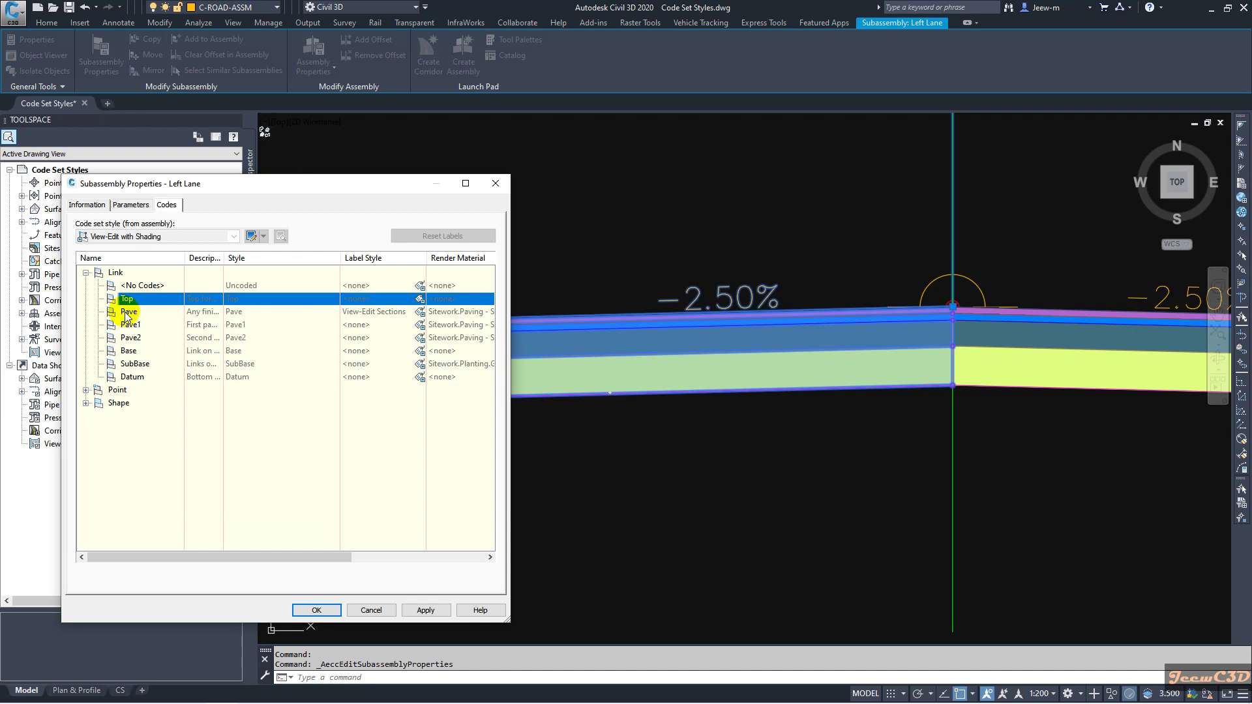
{"action": "left_click", "coordinate": [128, 315]}
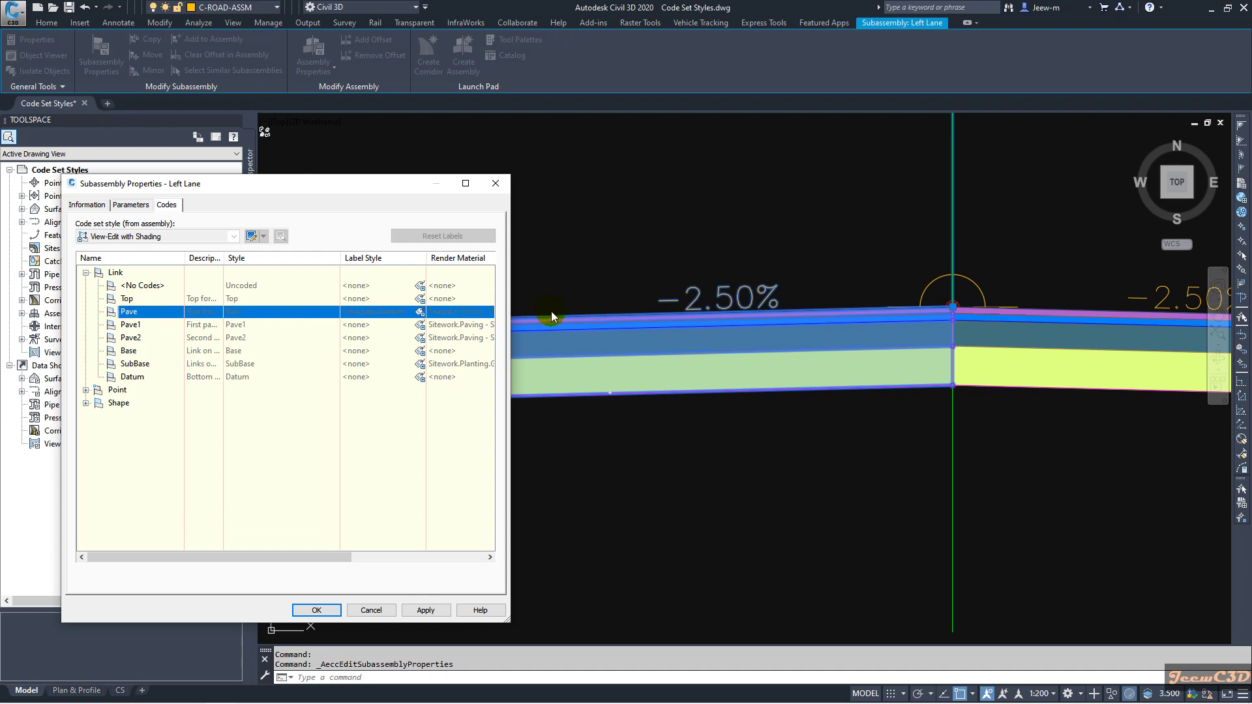
{"action": "left_click", "coordinate": [134, 326]}
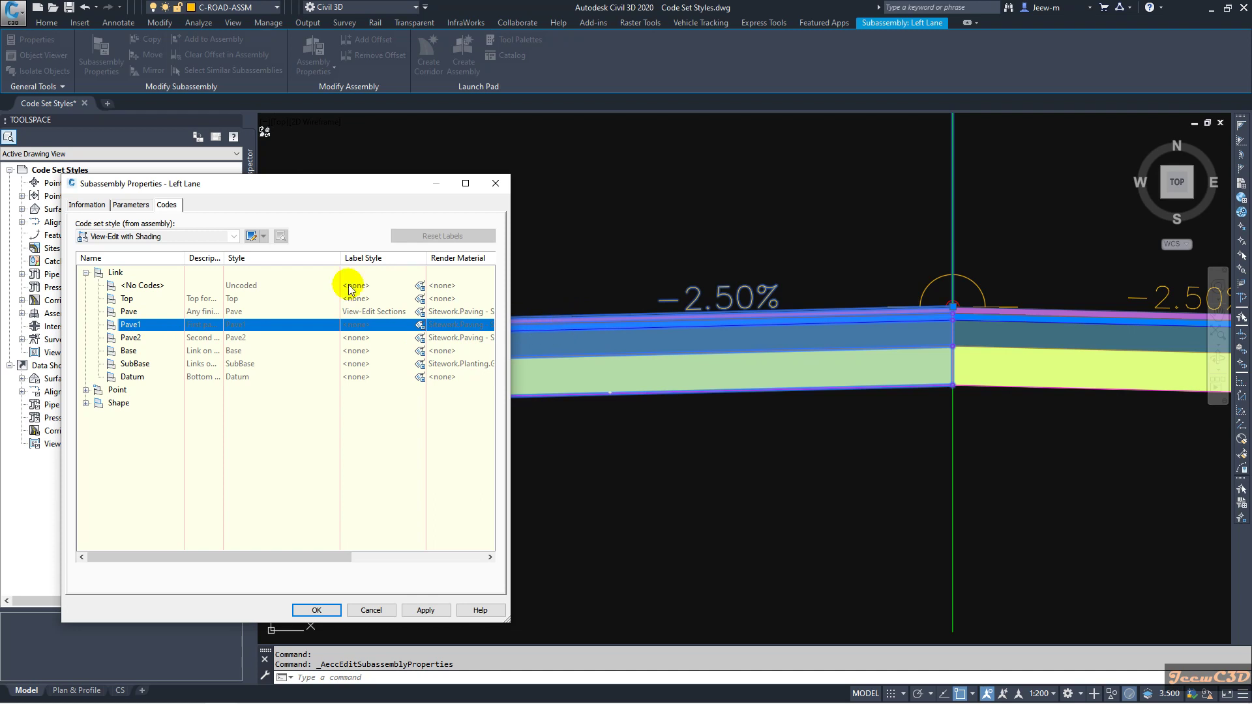
- Read the point, link and shape code table and coding diagram in the lane subassembly's help, then close the help
{"action": "left_click", "coordinate": [131, 205]}
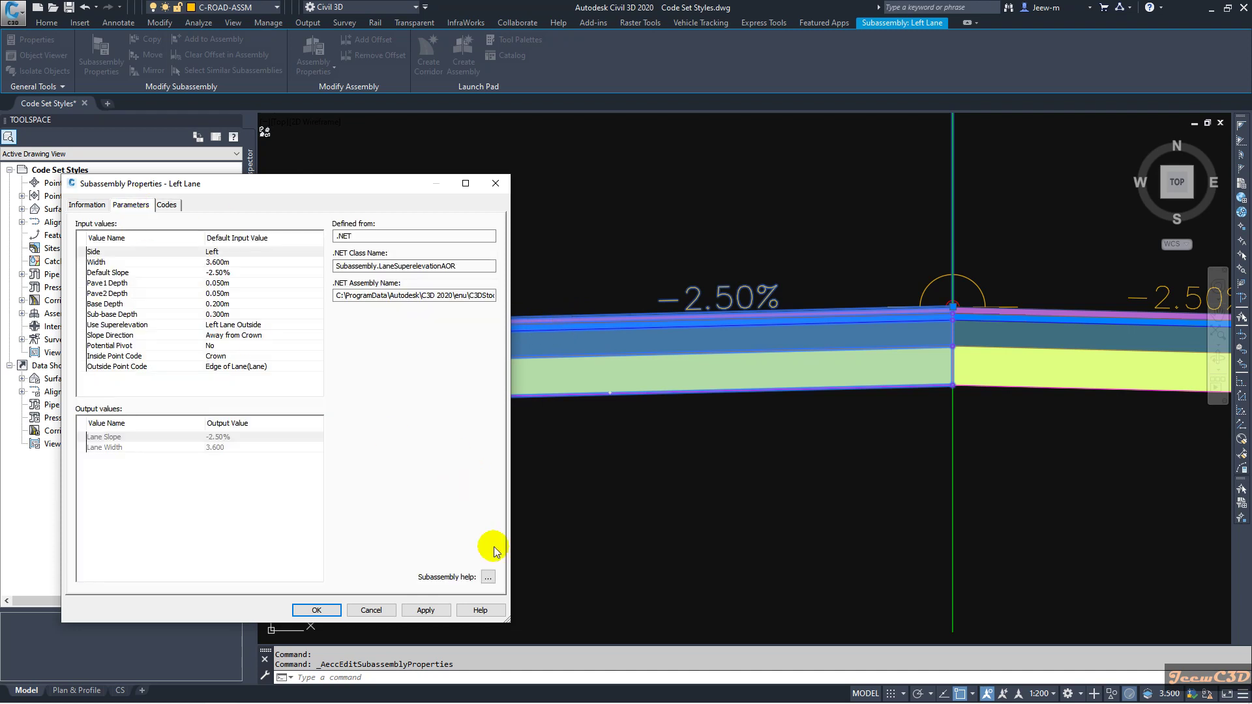
{"action": "left_click", "coordinate": [488, 577]}
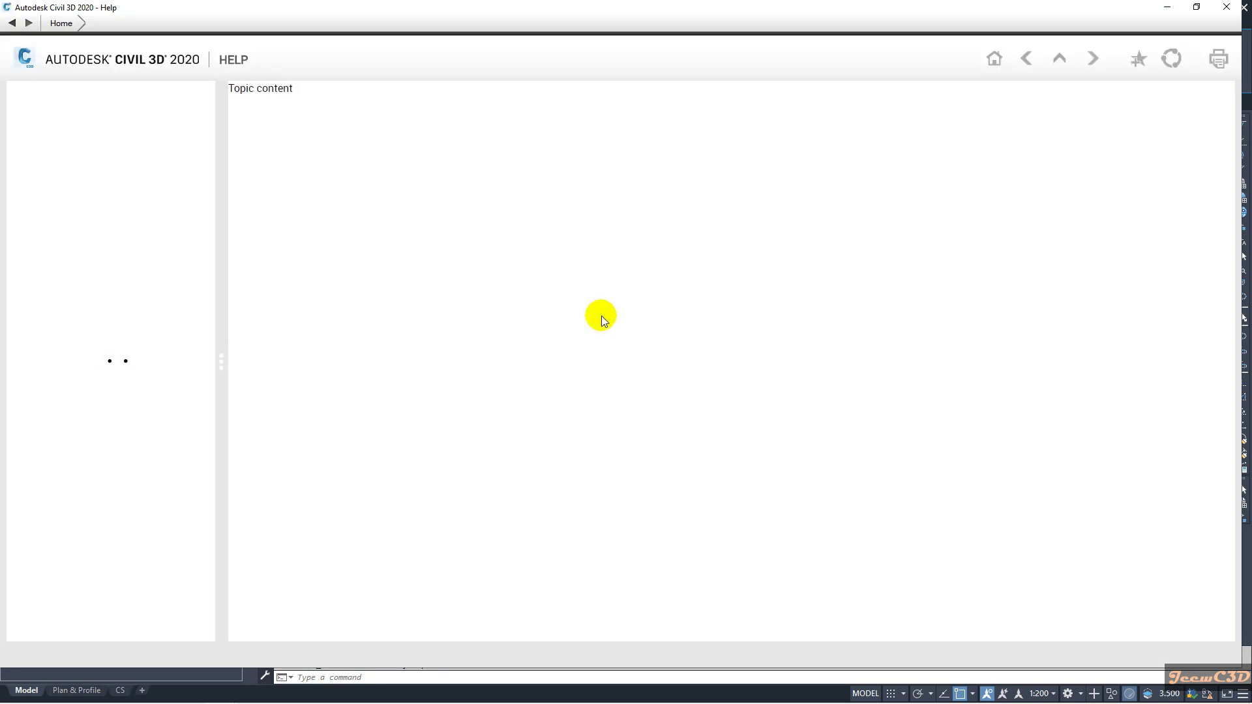
{"action": "scroll", "coordinate": [605, 333], "scroll_direction": "down", "scroll_amount": 15}
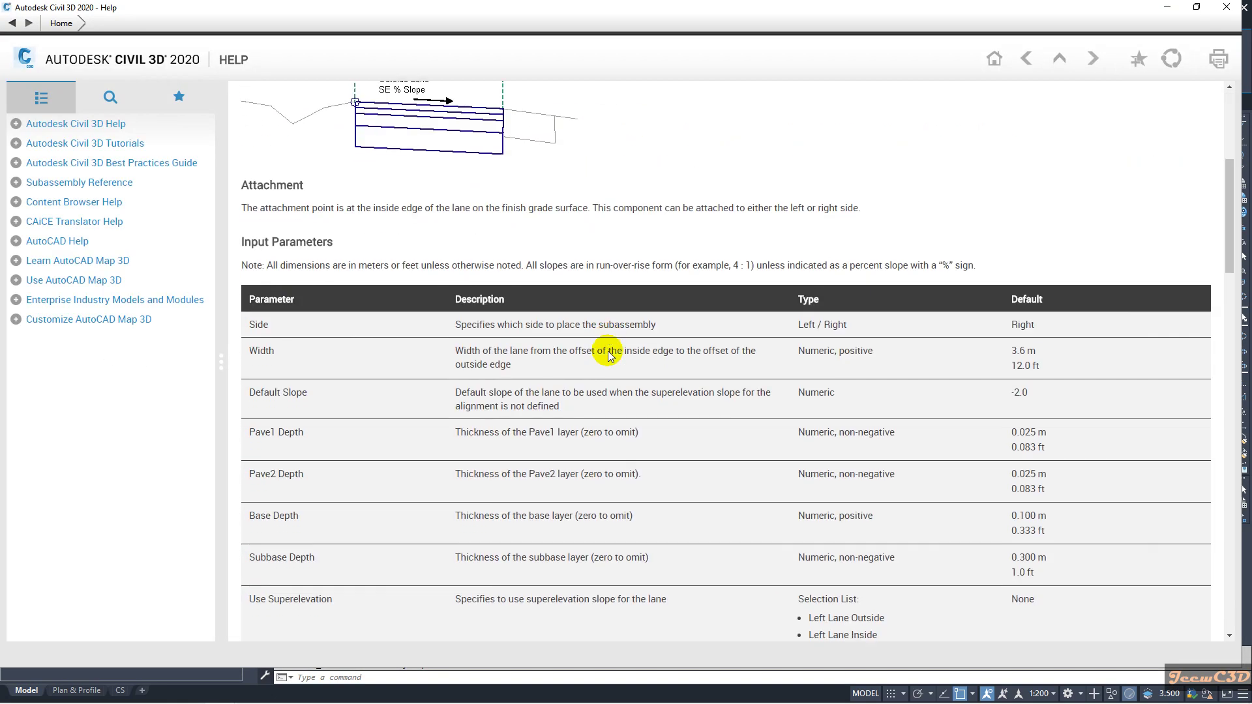
{"action": "scroll", "coordinate": [608, 354], "scroll_direction": "down", "scroll_amount": 15}
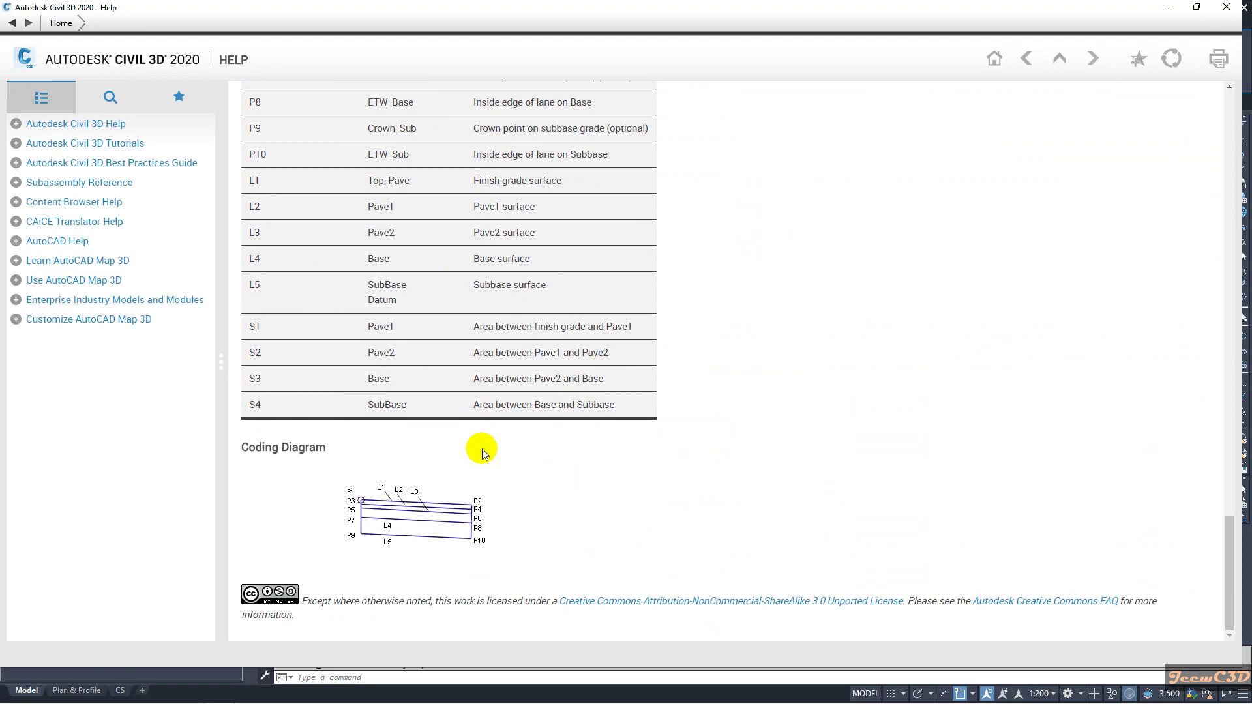
{"action": "scroll", "coordinate": [341, 400], "scroll_direction": "up", "scroll_amount": 2}
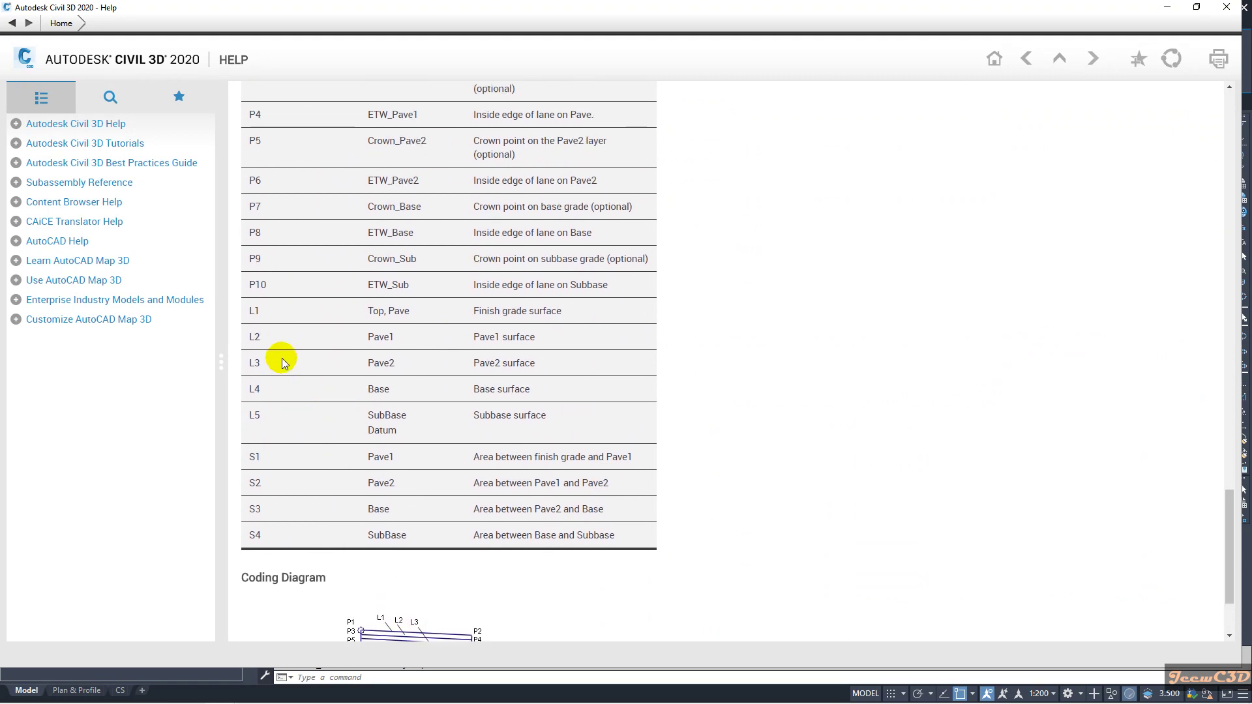
{"action": "scroll", "coordinate": [407, 482], "scroll_direction": "down", "scroll_amount": 1}
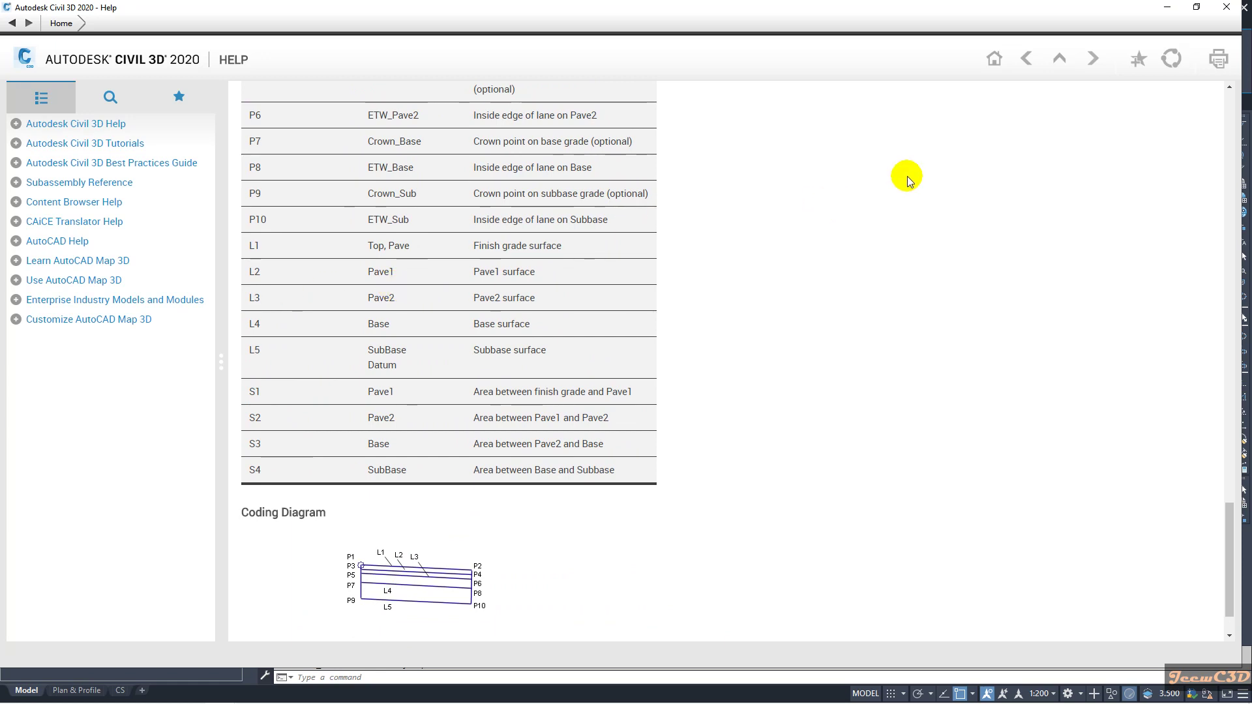
{"action": "left_click", "coordinate": [1226, 8]}
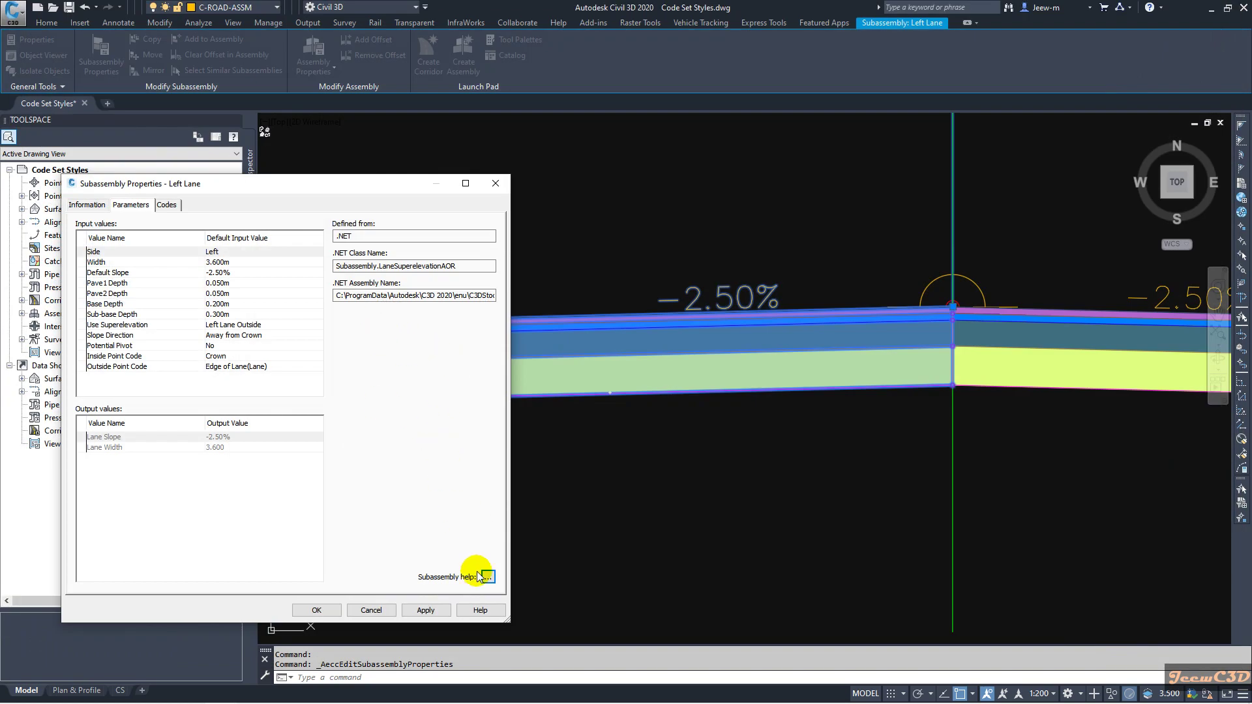
- Compare the Top and Pave link codes of the left lane subassembly again, and close its properties without changes
{"action": "left_click", "coordinate": [168, 205]}
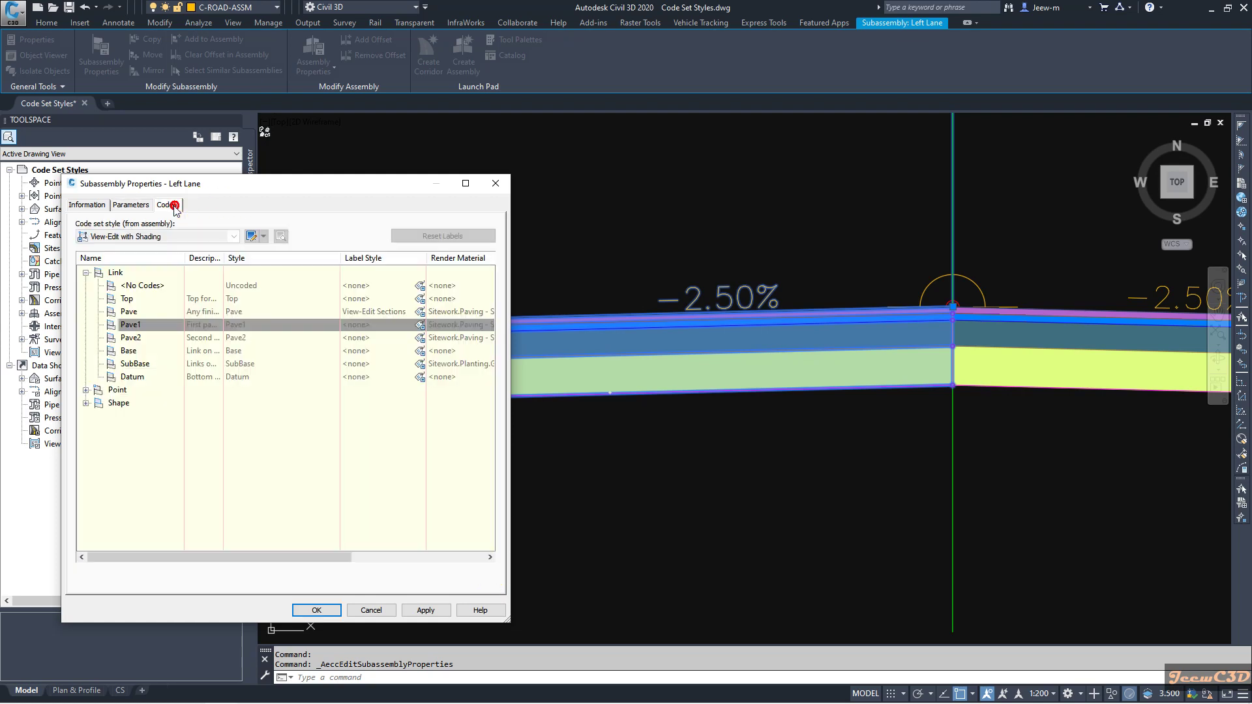
{"action": "left_click", "coordinate": [129, 312]}
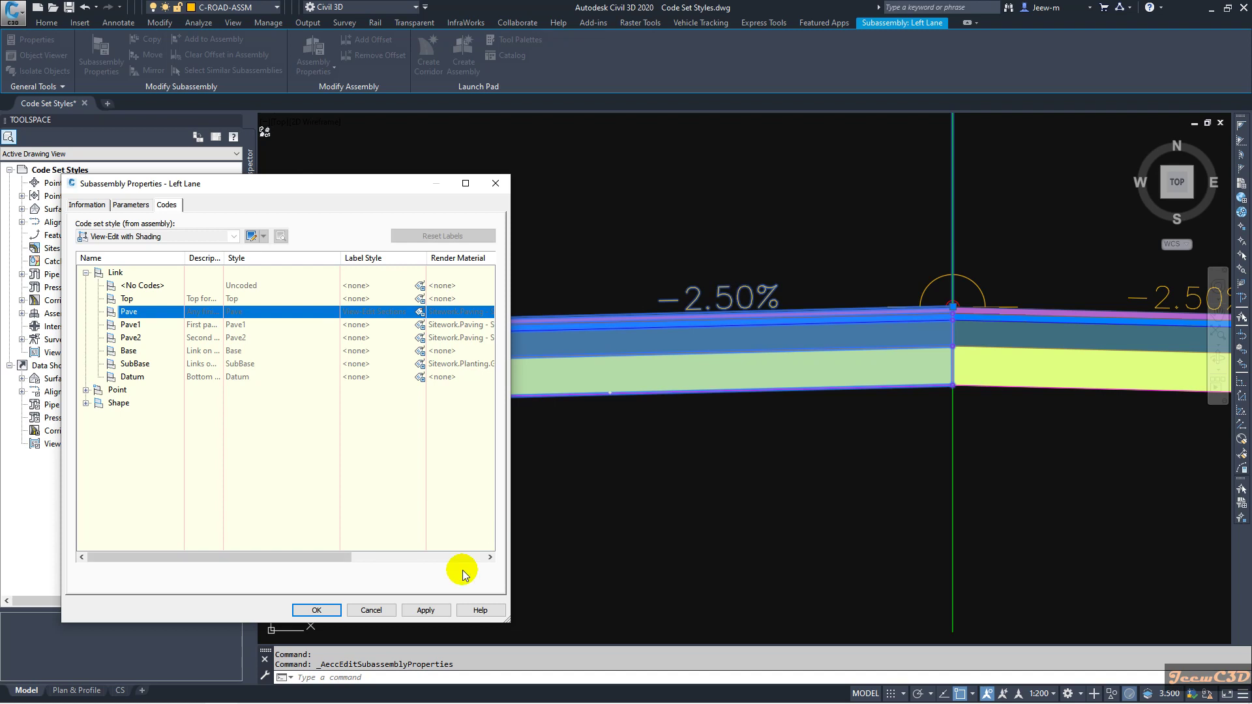
{"action": "left_click", "coordinate": [128, 299]}
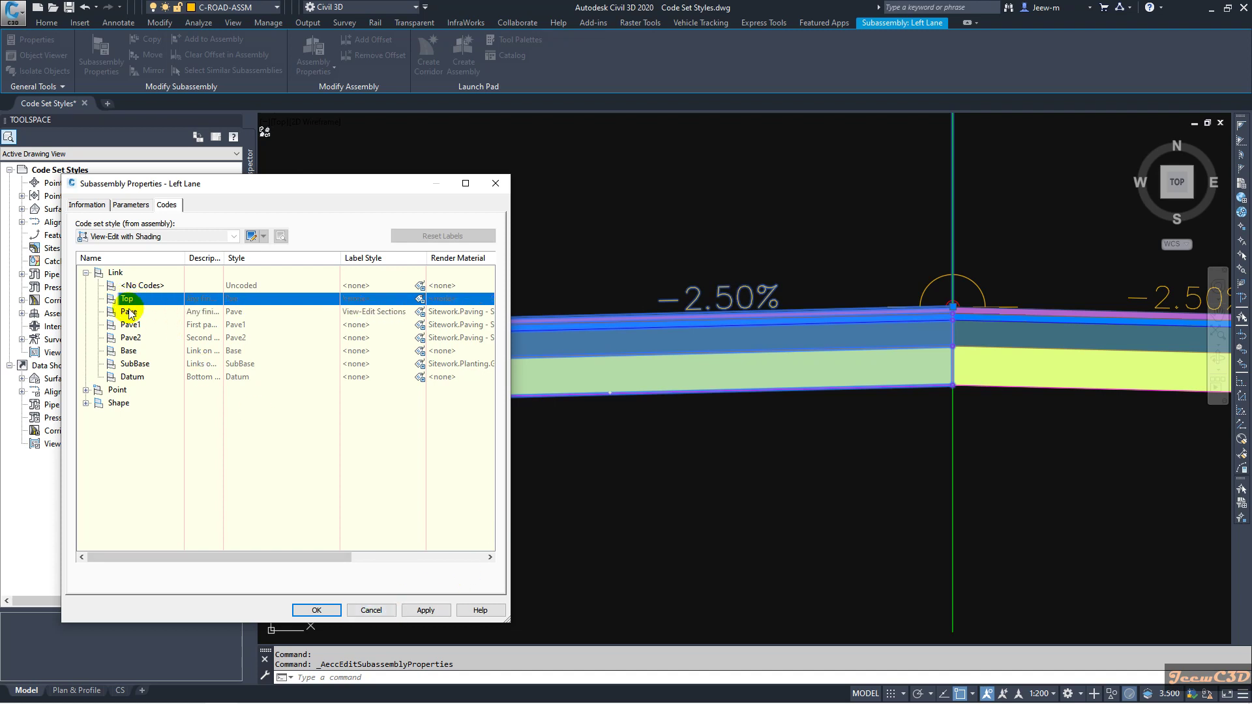
{"action": "left_click", "coordinate": [137, 313]}
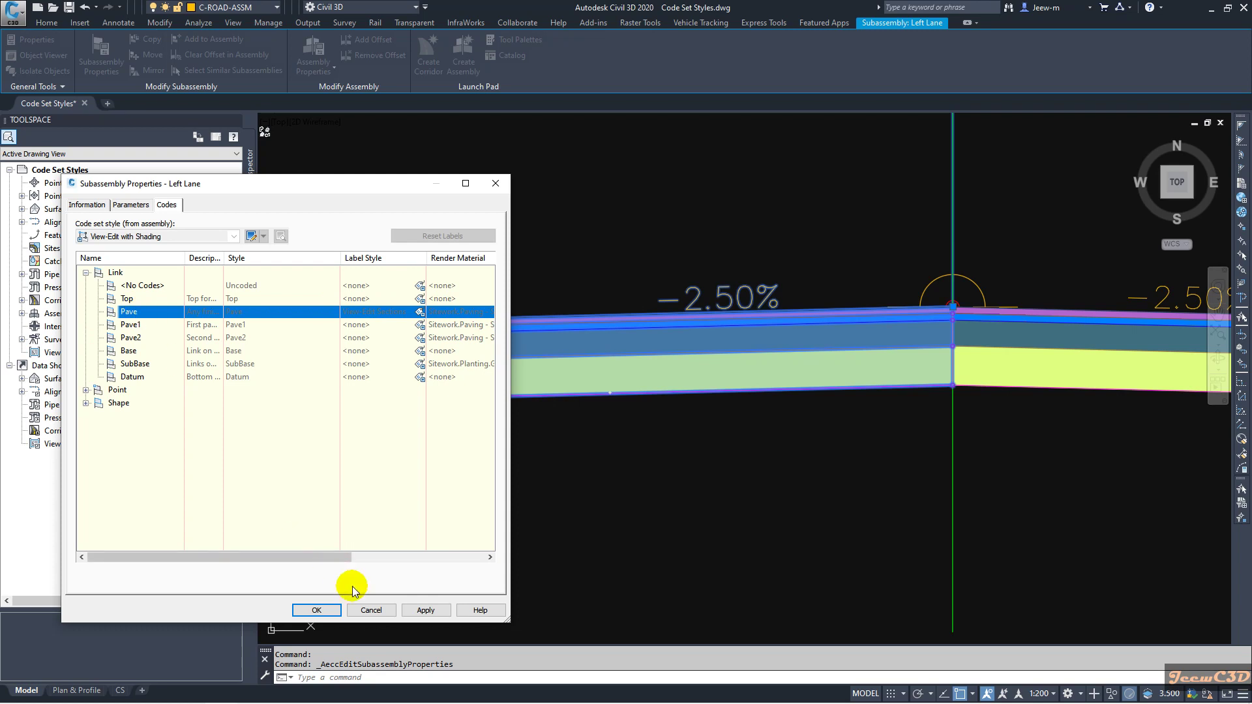
{"action": "left_click", "coordinate": [369, 610]}
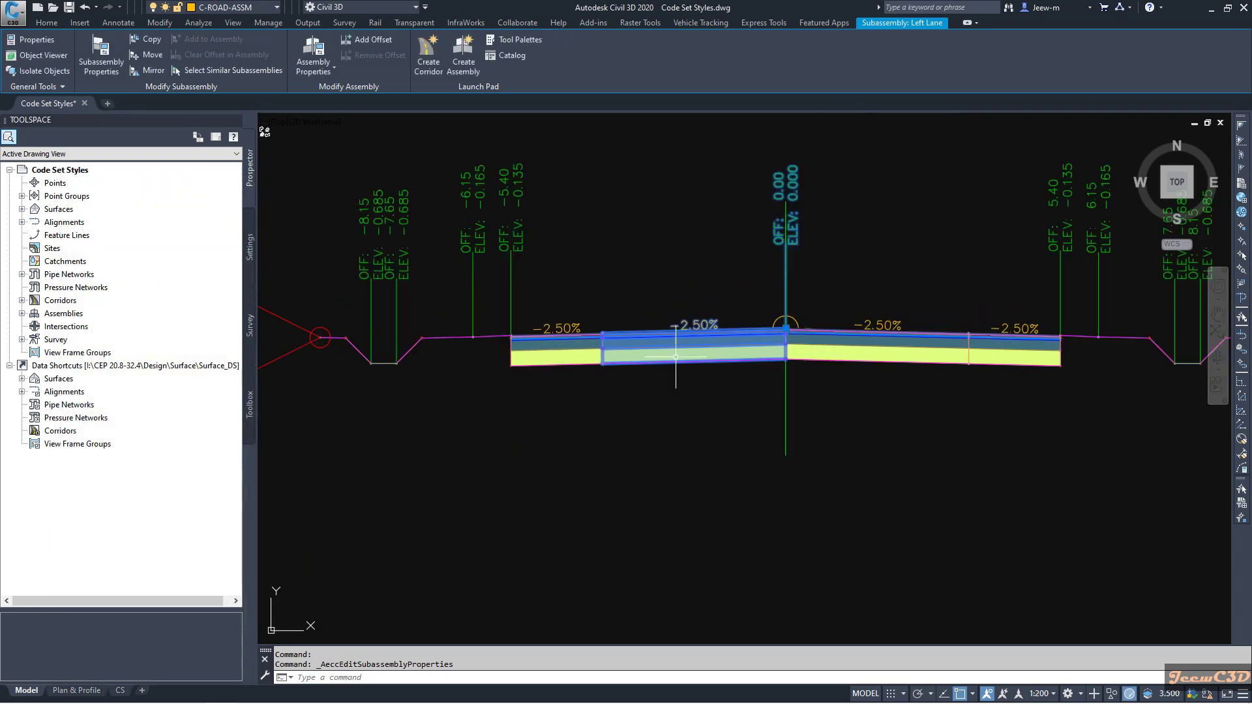
- Examine the slope labels and pavement links of the lanes on both sides of the crown
{"action": "key", "text": "Escape"}
{"action": "scroll", "coordinate": [594, 332], "scroll_direction": "down", "scroll_amount": 2}
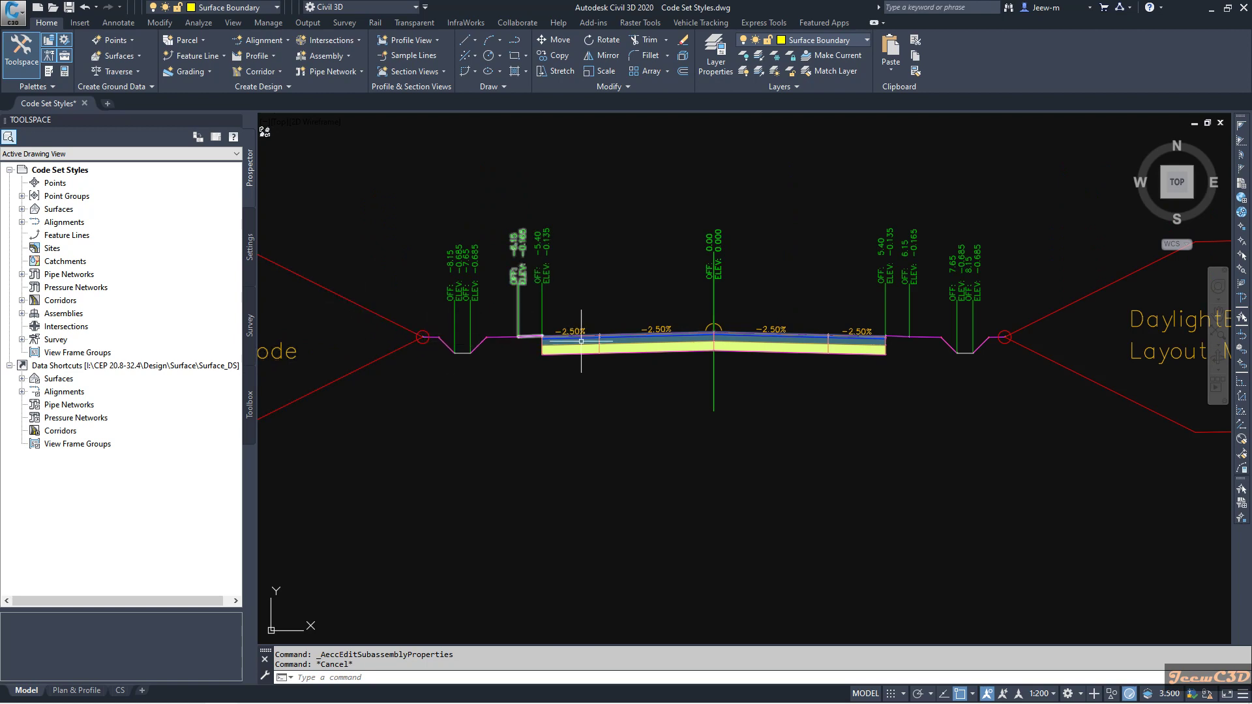
{"action": "scroll", "coordinate": [574, 334], "scroll_direction": "up", "scroll_amount": 4}
{"action": "scroll", "coordinate": [685, 328], "scroll_direction": "down", "scroll_amount": 3}
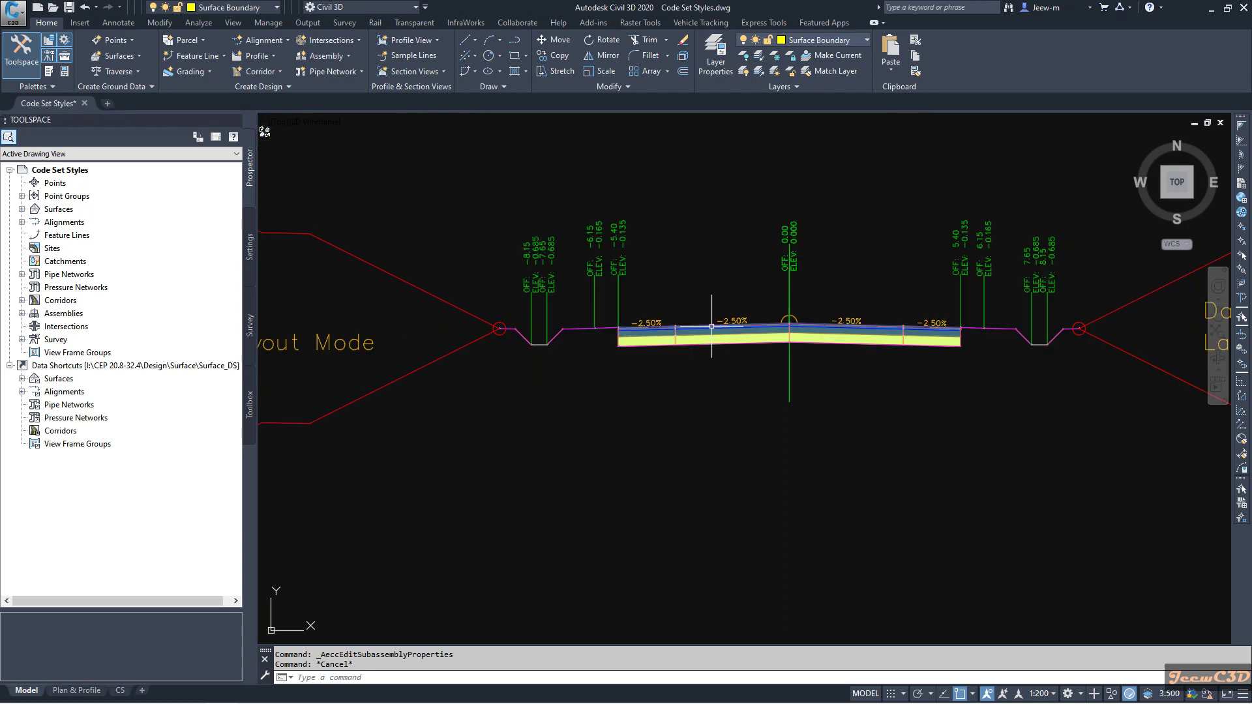
{"action": "scroll", "coordinate": [742, 336], "scroll_direction": "up", "scroll_amount": 1}
{"action": "scroll", "coordinate": [775, 339], "scroll_direction": "up", "scroll_amount": 1}
{"action": "scroll", "coordinate": [775, 339], "scroll_direction": "up", "scroll_amount": 3}
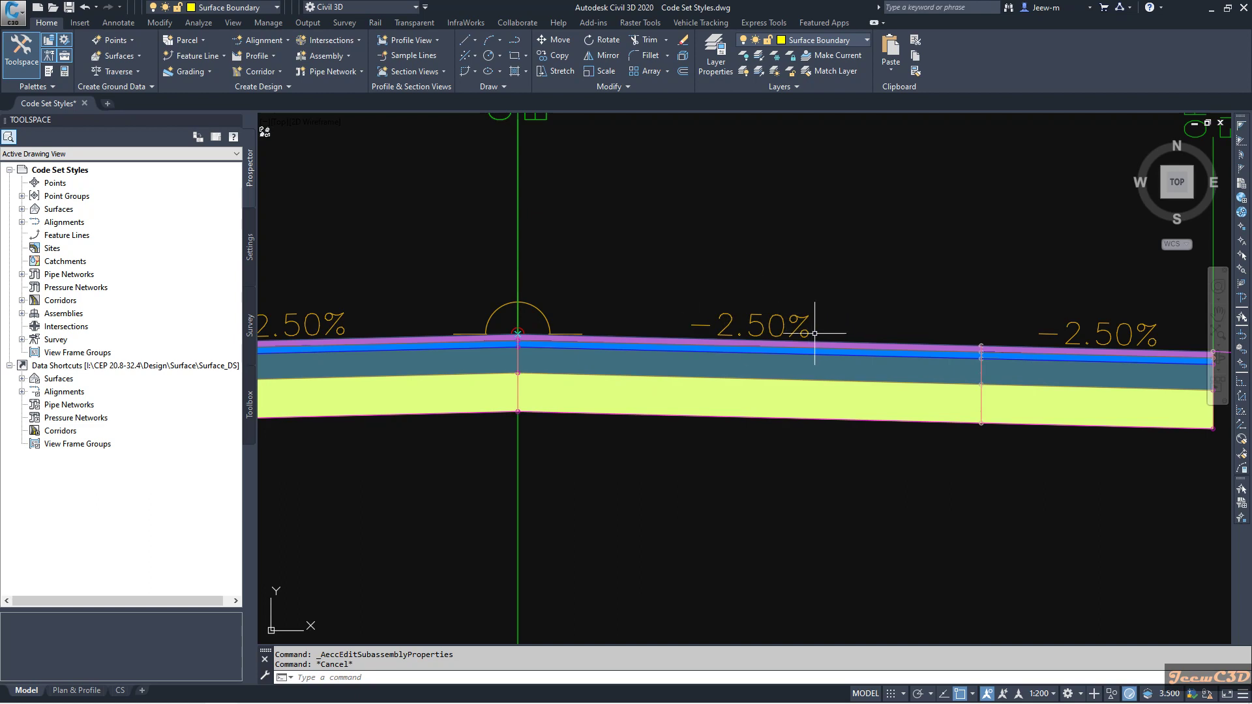
{"action": "scroll", "coordinate": [815, 333], "scroll_direction": "down", "scroll_amount": 2}
{"action": "middle_click_drag", "start_coordinate": [811, 332], "coordinate": [756, 356]}
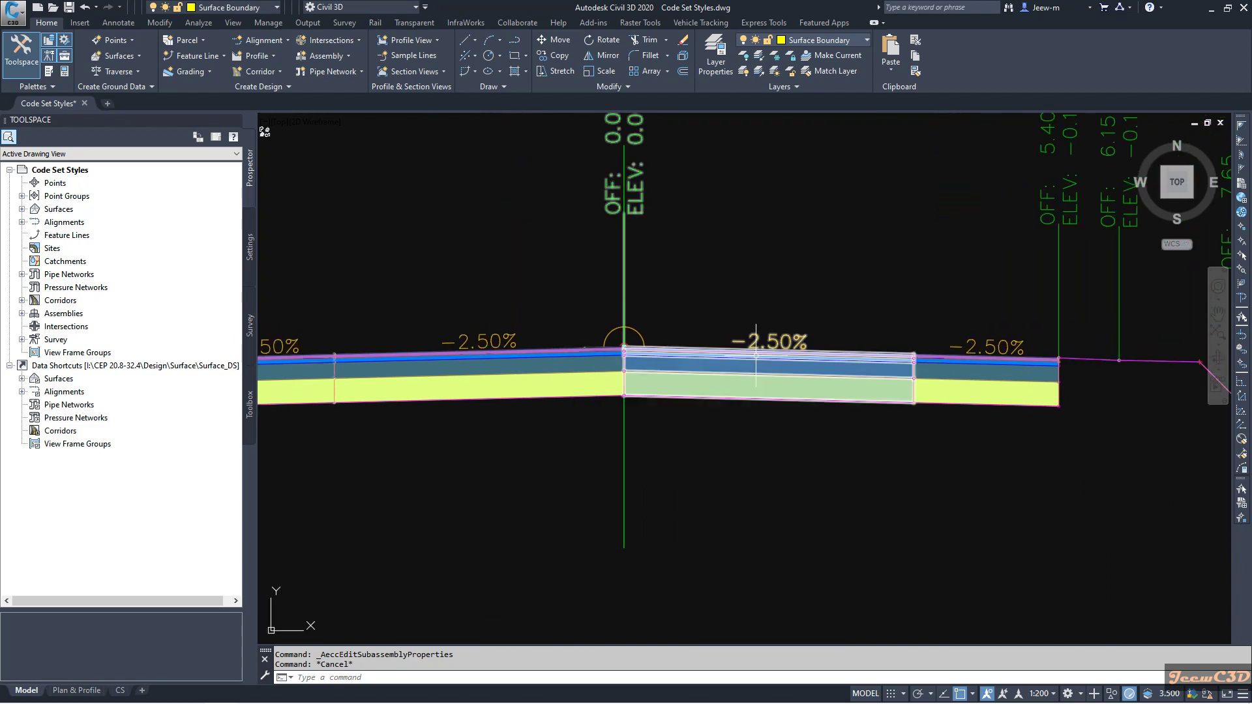
{"action": "scroll", "coordinate": [760, 353], "scroll_direction": "up", "scroll_amount": 3}
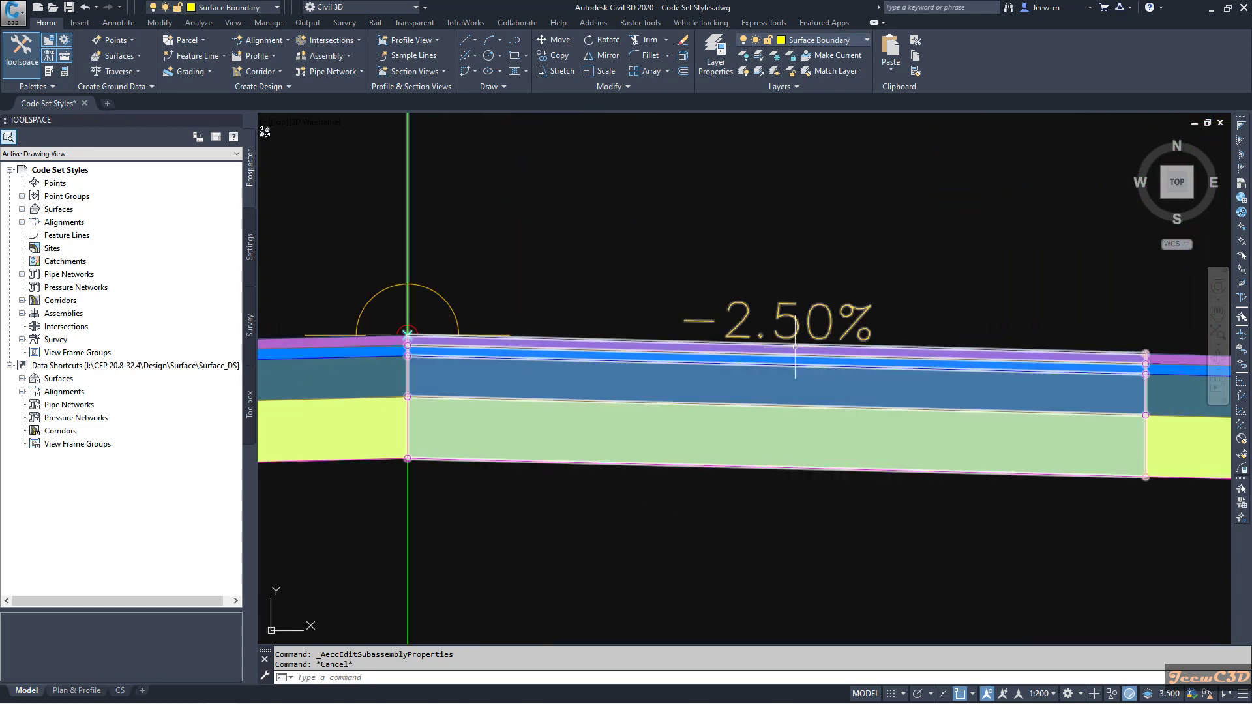
{"action": "scroll", "coordinate": [776, 357], "scroll_direction": "down", "scroll_amount": 5}
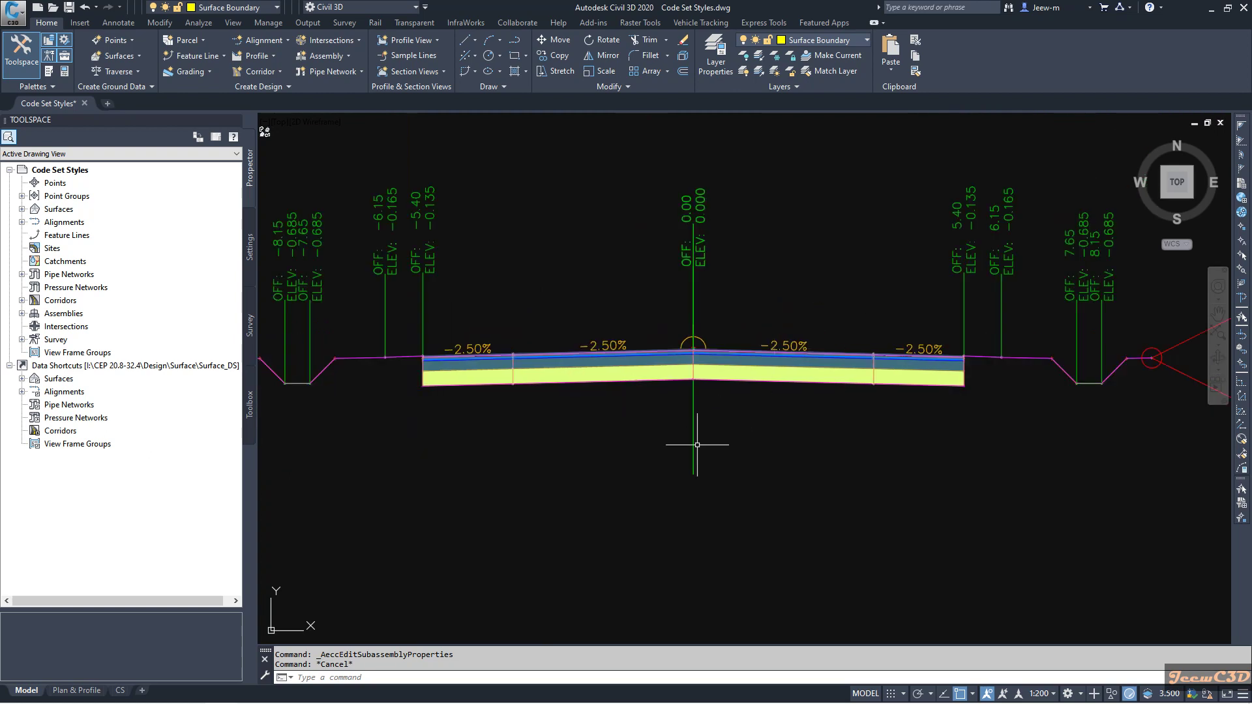
- Open the View-Edit with Shading code set style for editing from the properties of the Two Lane Road-Cut & Fill assembly
{"action": "left_click", "coordinate": [695, 449]}
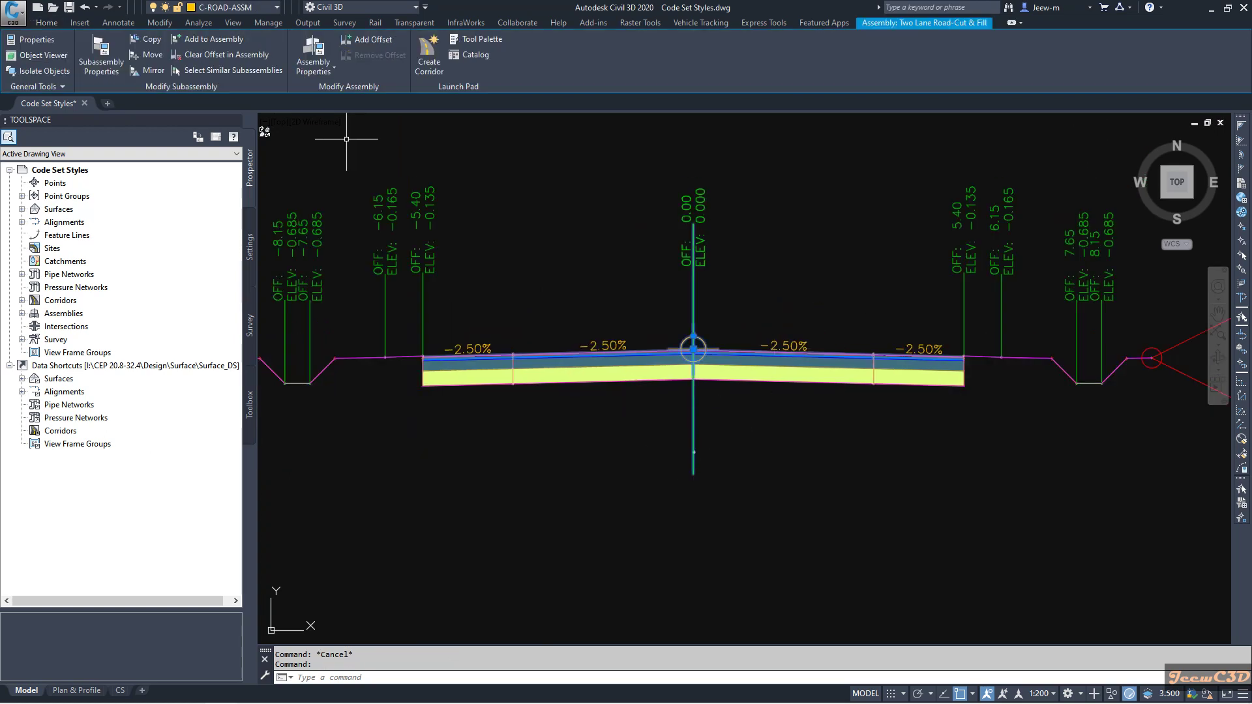
{"action": "left_click", "coordinate": [313, 53]}
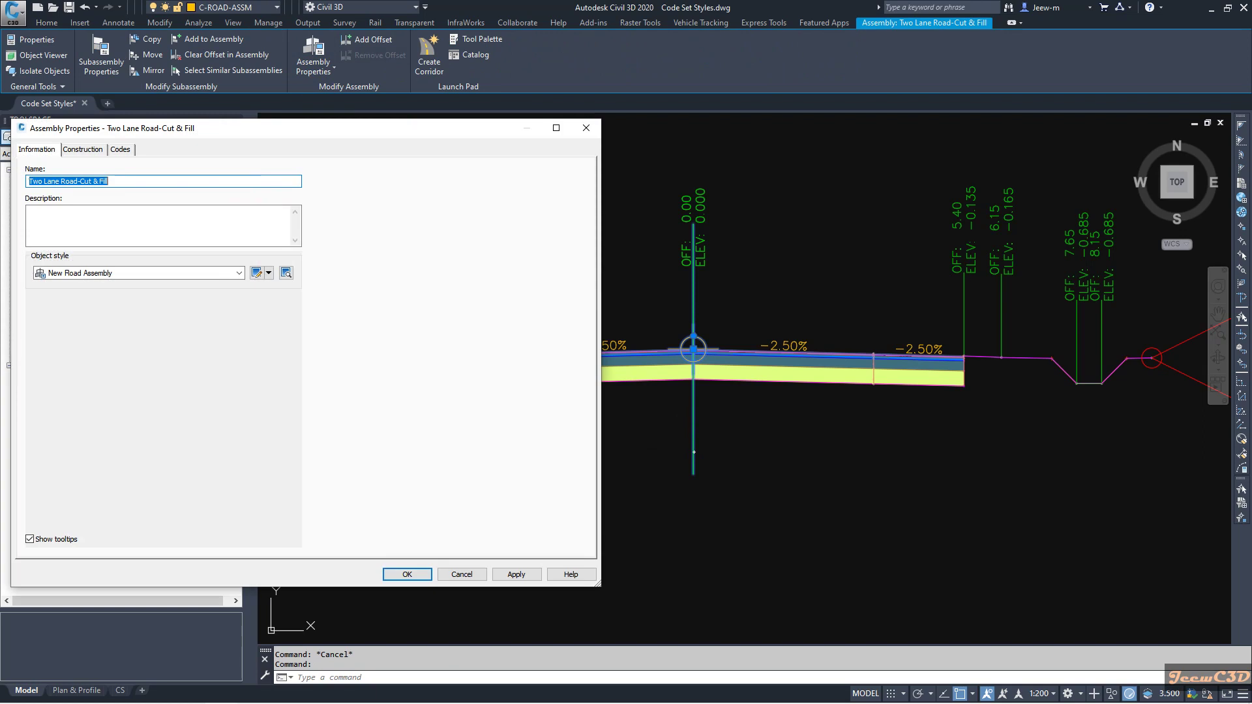
{"action": "left_click", "coordinate": [120, 149]}
{"action": "left_click", "coordinate": [354, 181]}
{"action": "left_click", "coordinate": [391, 222]}
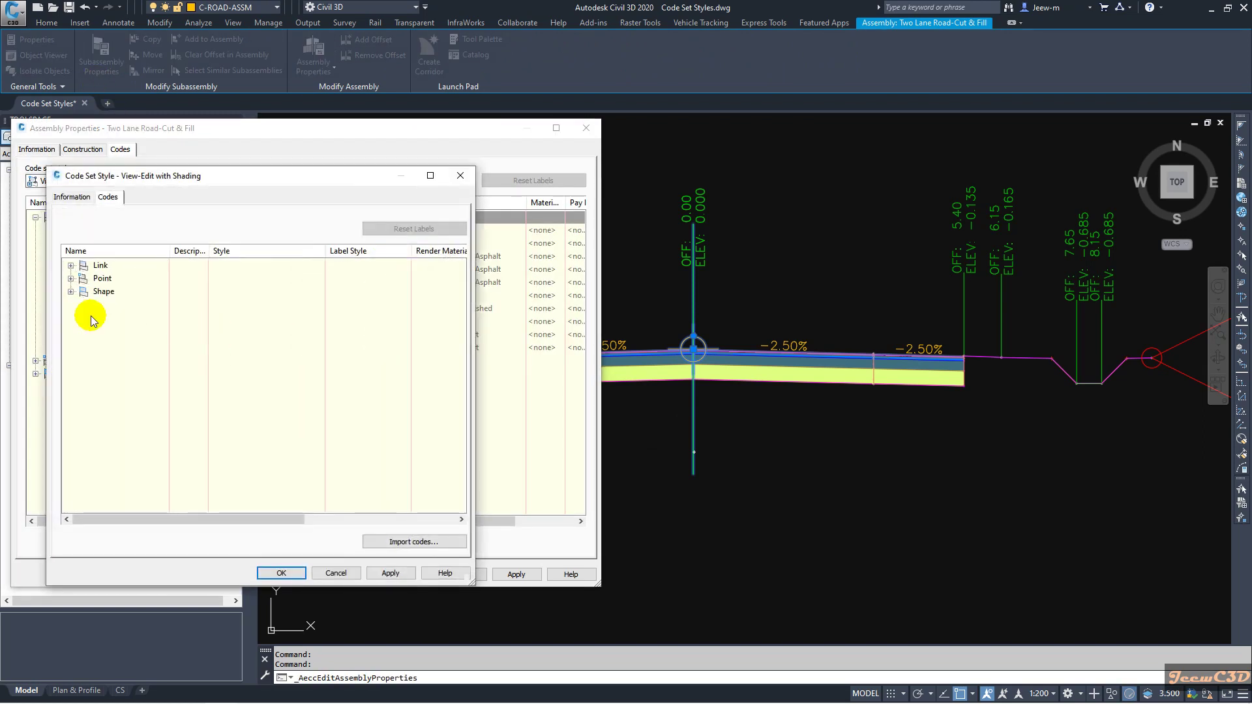
- Set the label style of the Pave link code to <none> in the code set style and apply it to the assembly
{"action": "left_click", "coordinate": [71, 266]}
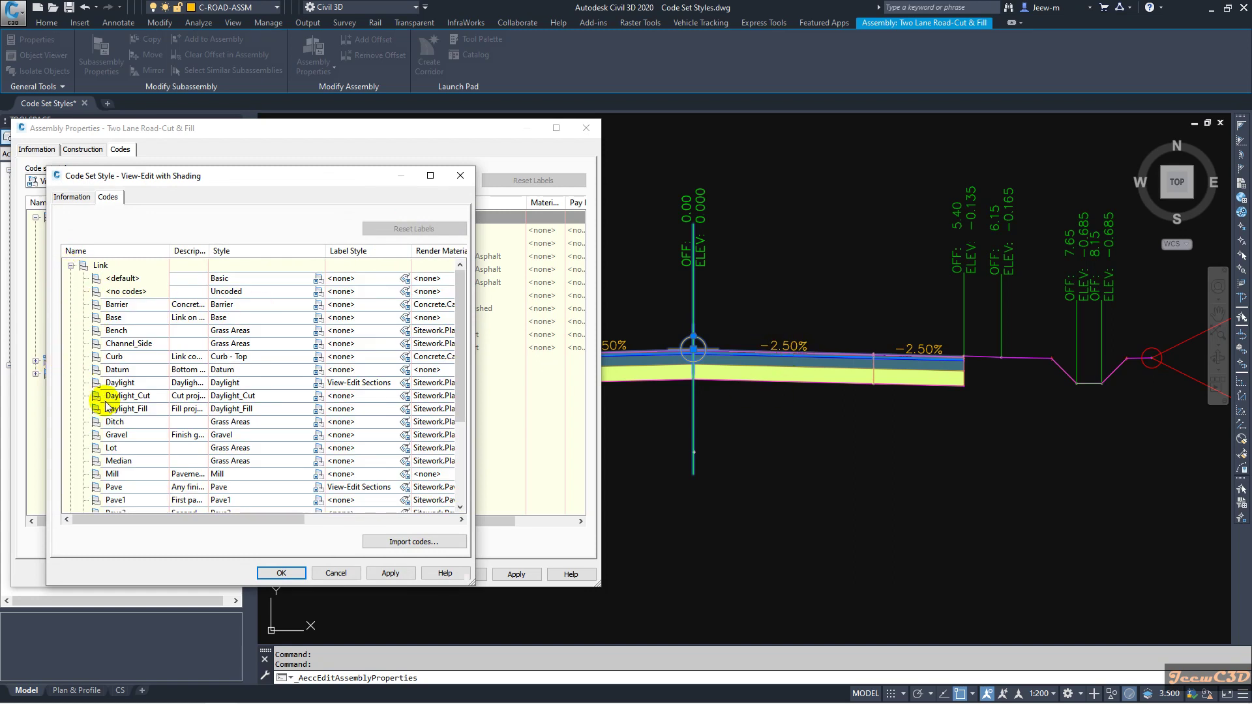
{"action": "scroll", "coordinate": [105, 399], "scroll_direction": "down", "scroll_amount": 1}
{"action": "left_click", "coordinate": [125, 450]}
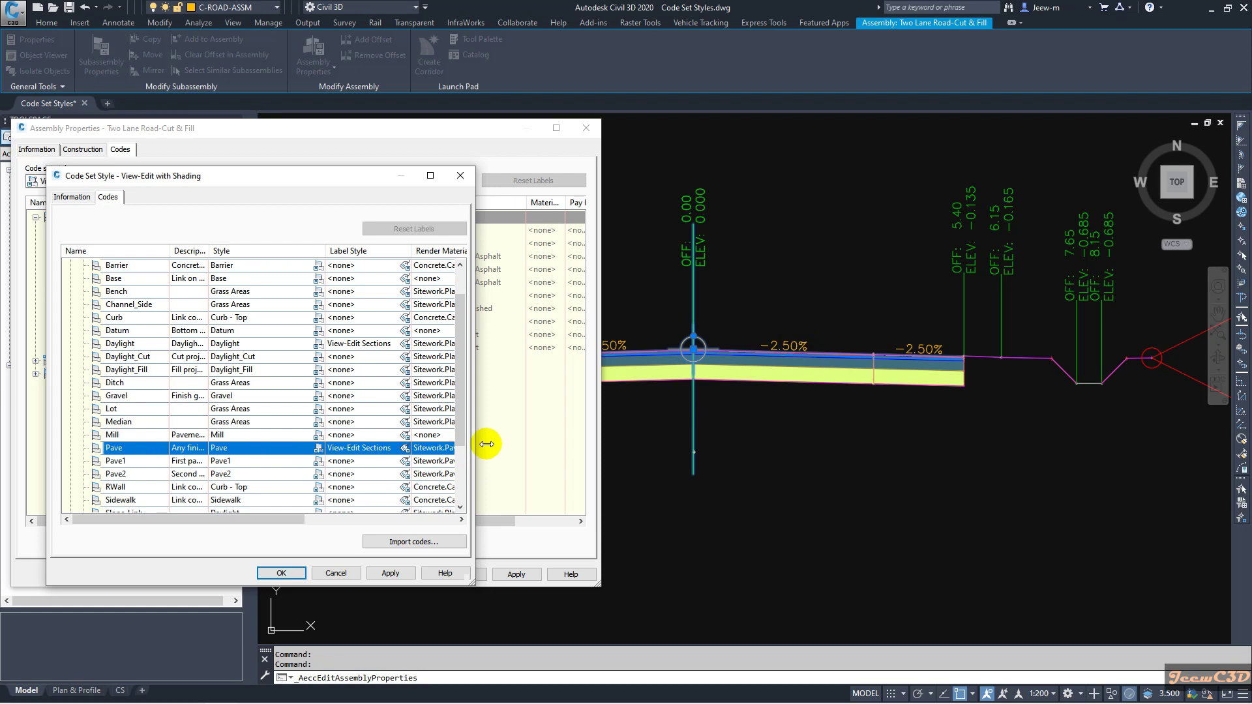
{"action": "left_click", "coordinate": [405, 448]}
{"action": "left_click", "coordinate": [448, 270]}
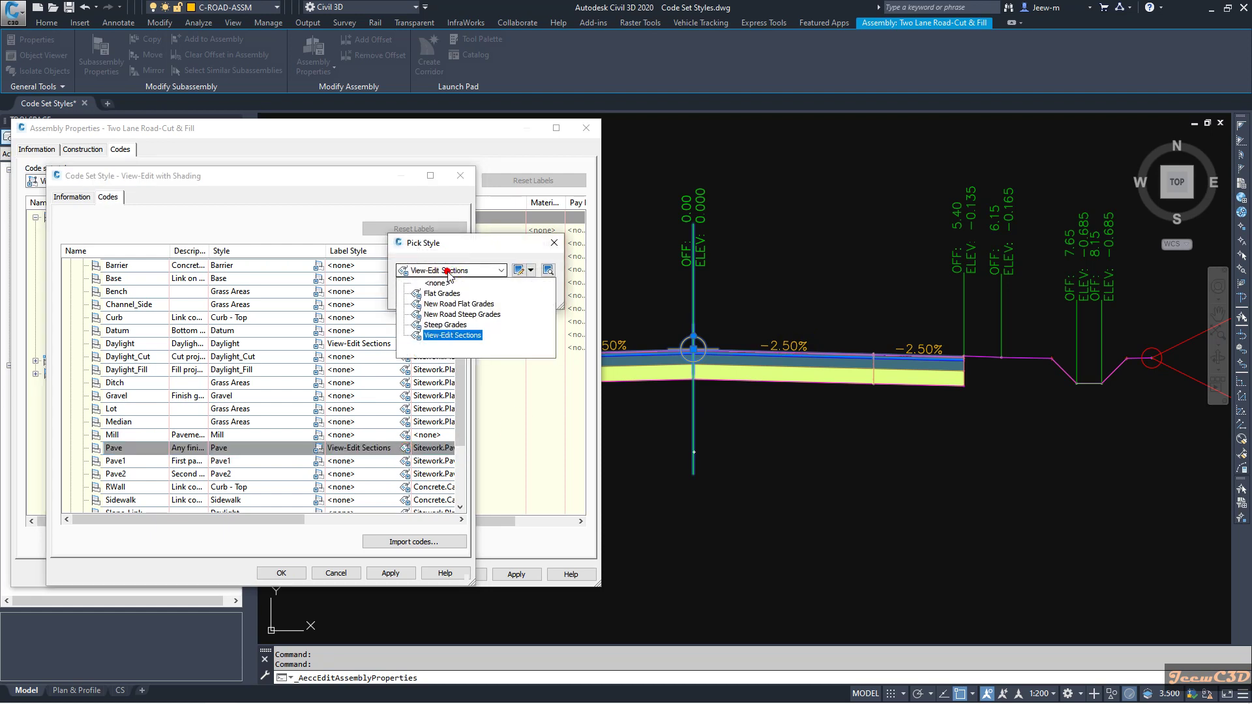
{"action": "left_click", "coordinate": [443, 284]}
{"action": "left_click", "coordinate": [446, 291]}
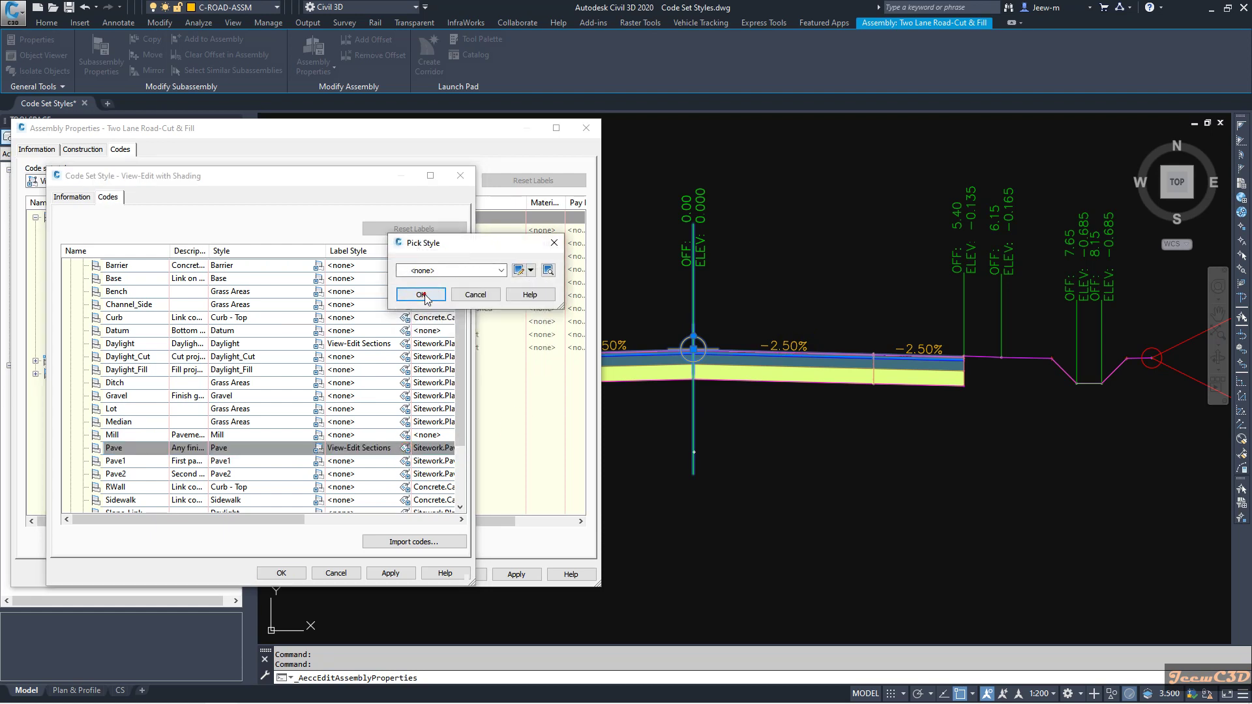
{"action": "left_click", "coordinate": [302, 570]}
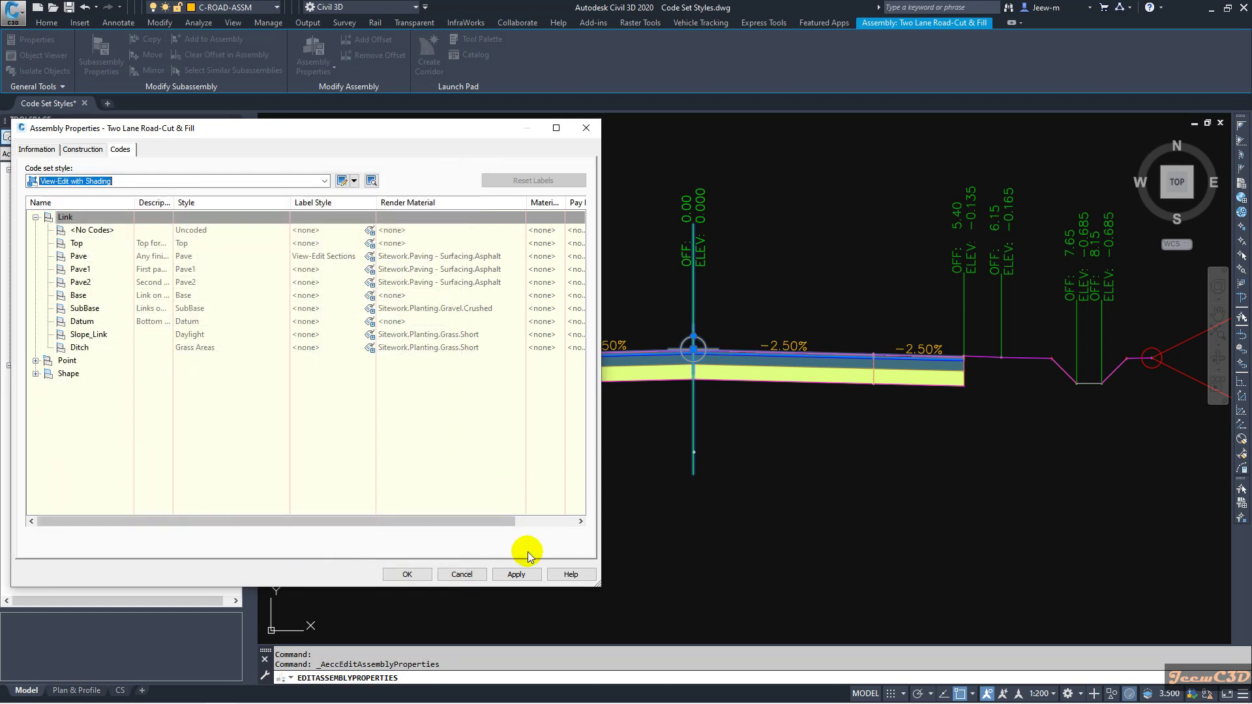
{"action": "left_click", "coordinate": [516, 574]}
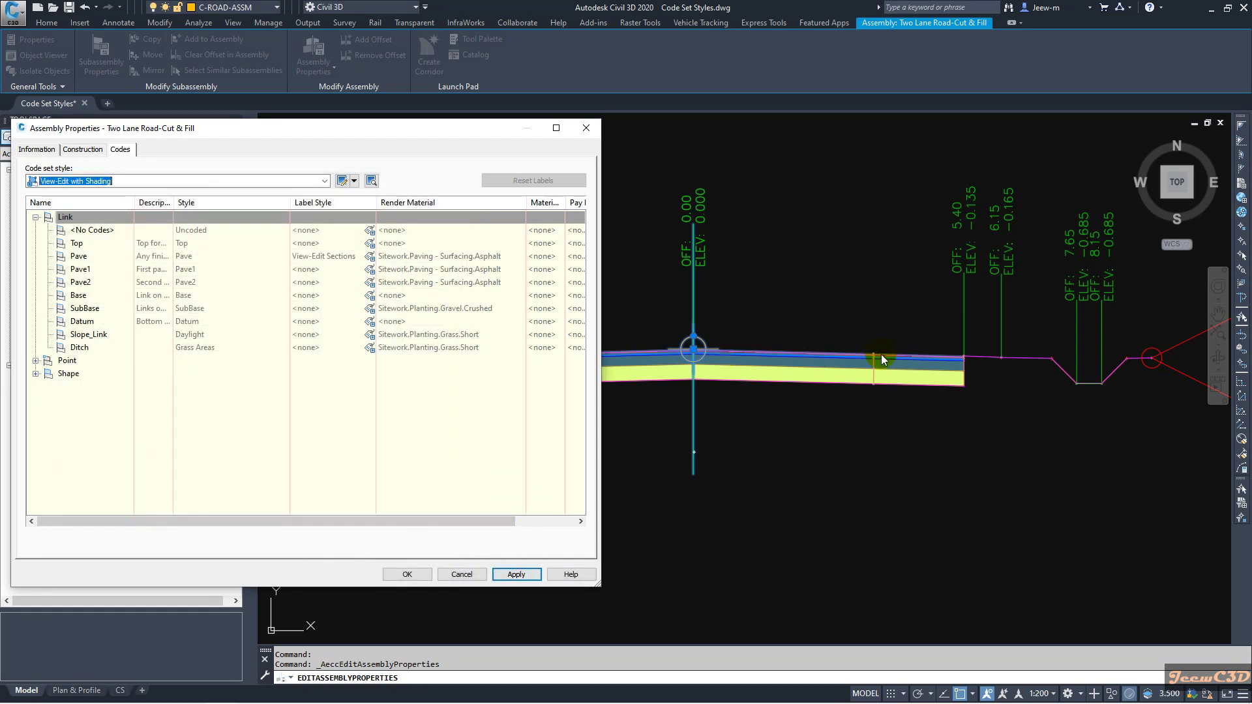
- Edit the code set style again to give the Pave link code the View-Edit Sections label style, and accept the assembly properties
{"action": "left_click", "coordinate": [352, 181]}
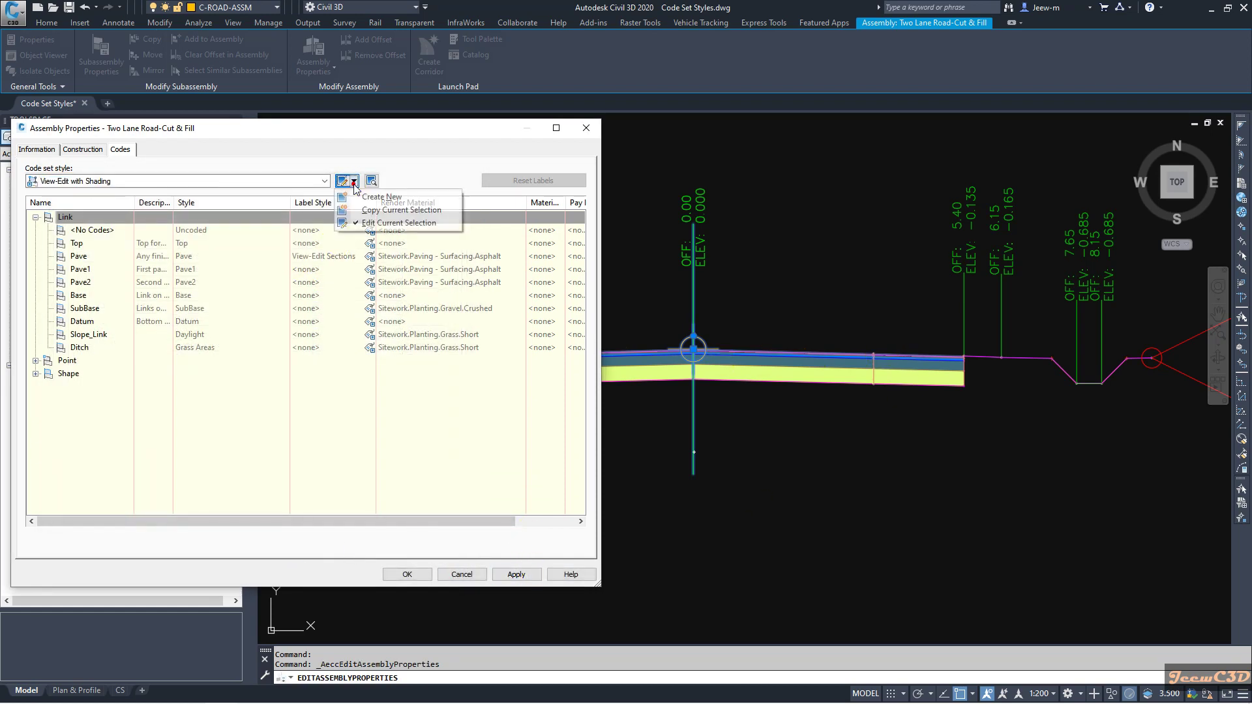
{"action": "left_click", "coordinate": [364, 223]}
{"action": "left_click", "coordinate": [70, 266]}
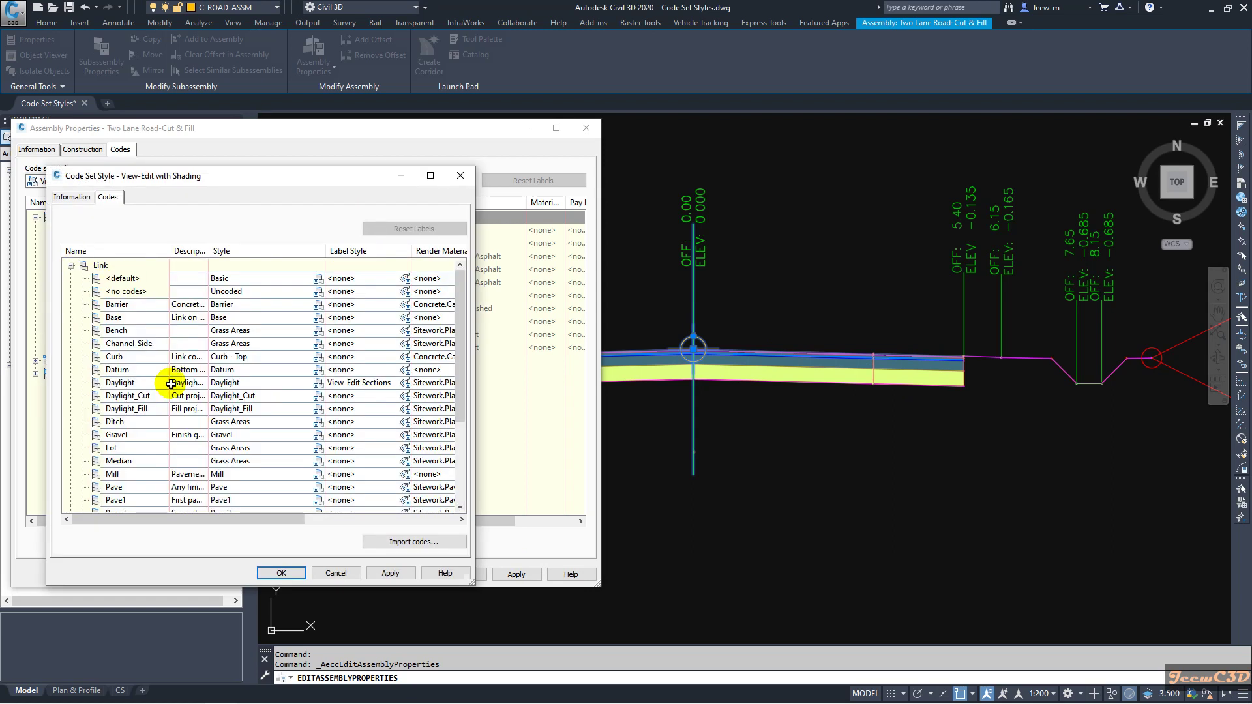
{"action": "scroll", "coordinate": [149, 424], "scroll_direction": "down", "scroll_amount": 2}
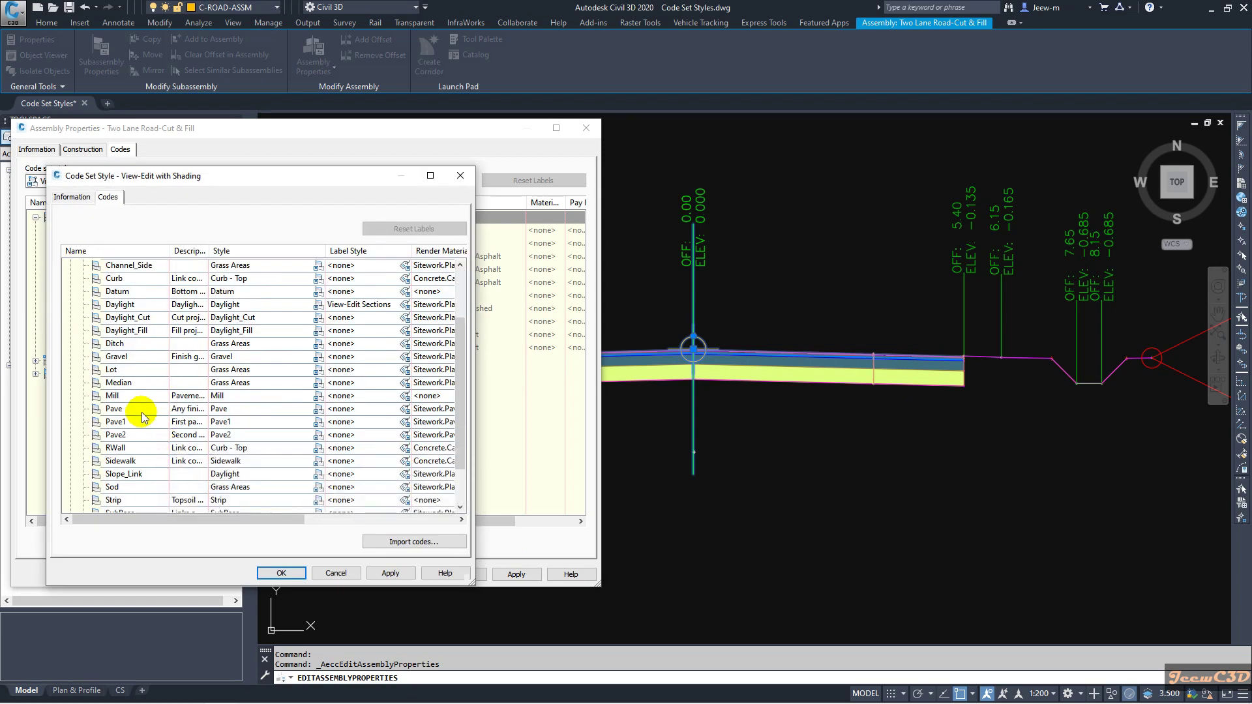
{"action": "left_click", "coordinate": [121, 409]}
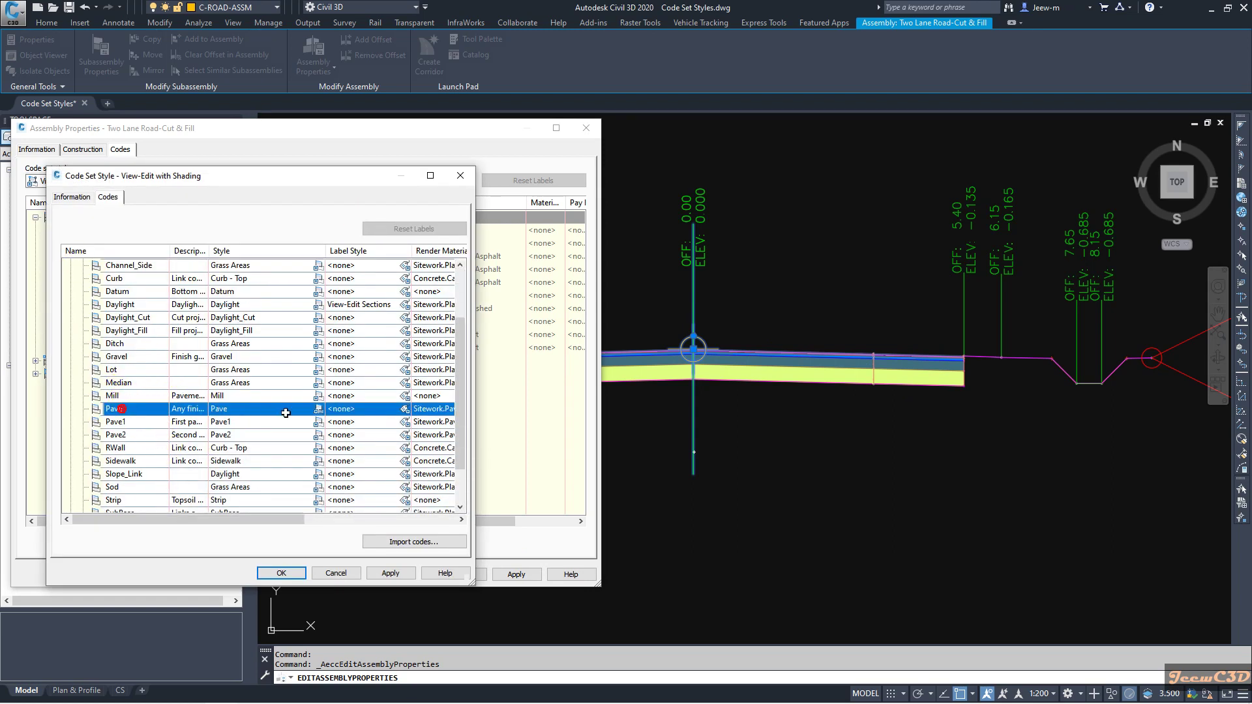
{"action": "left_click", "coordinate": [404, 409]}
{"action": "left_click", "coordinate": [415, 270]}
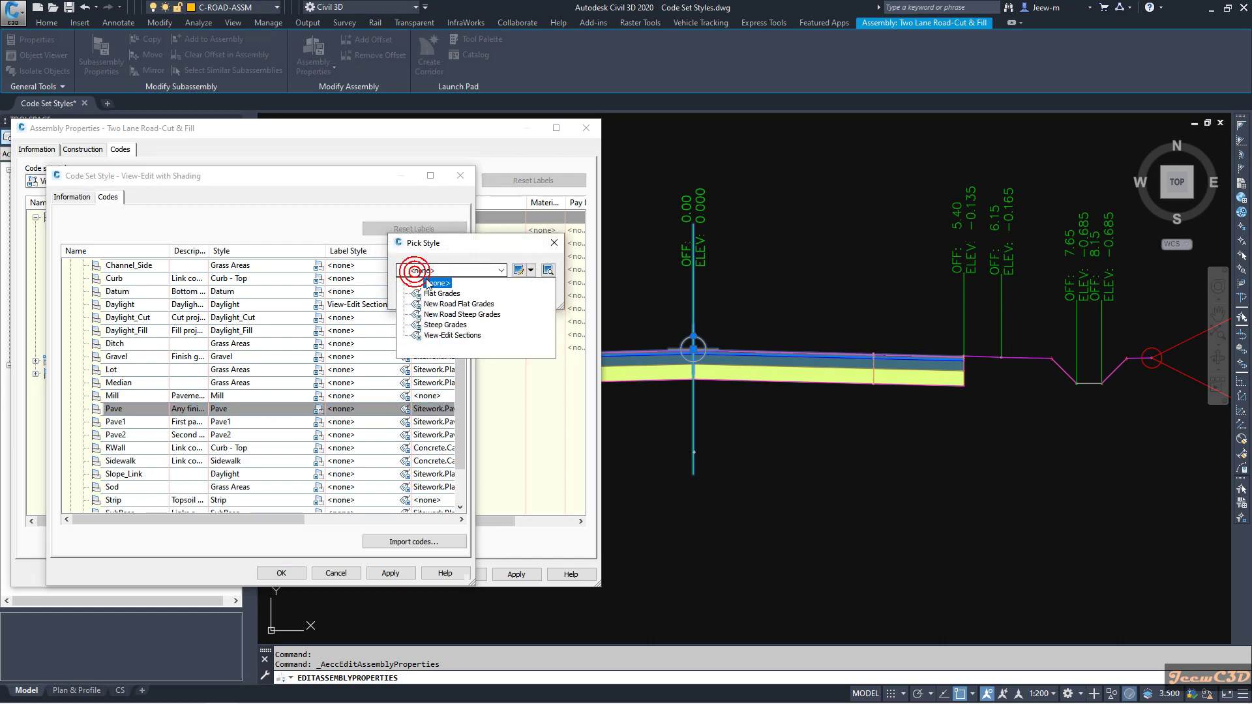
{"action": "left_click", "coordinate": [452, 336]}
{"action": "left_click", "coordinate": [431, 294]}
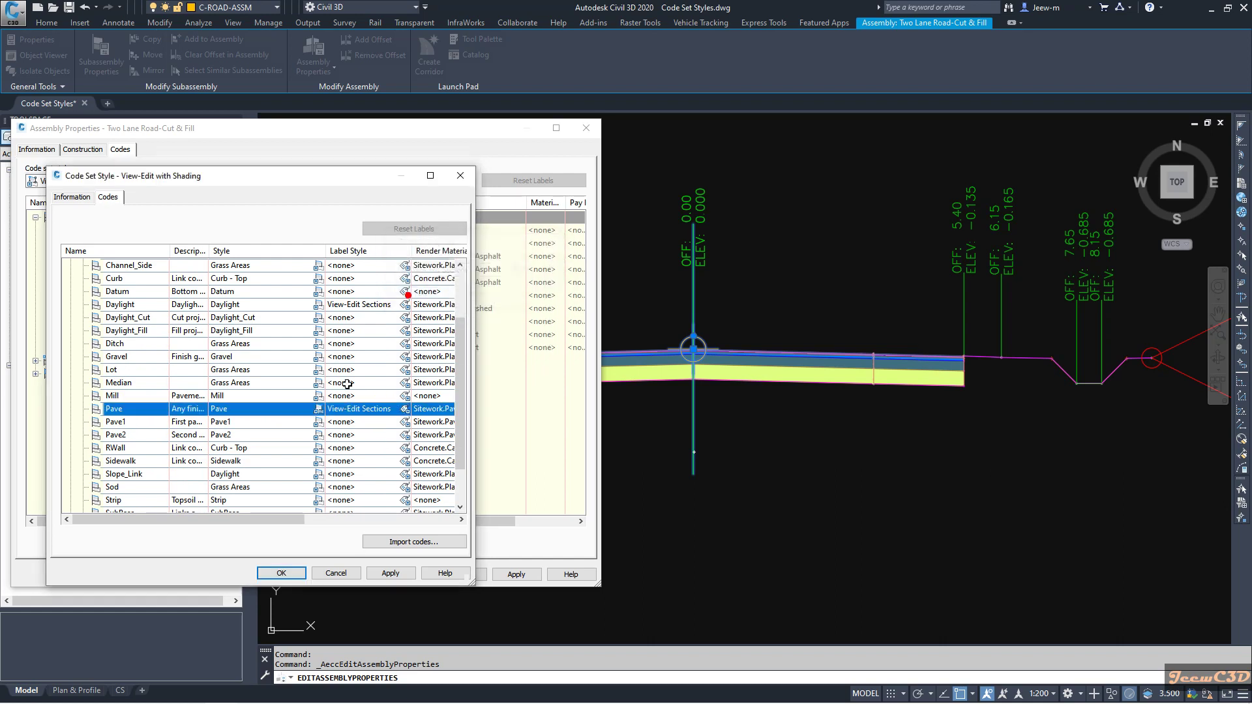
{"action": "left_click", "coordinate": [301, 573]}
{"action": "left_click", "coordinate": [516, 574]}
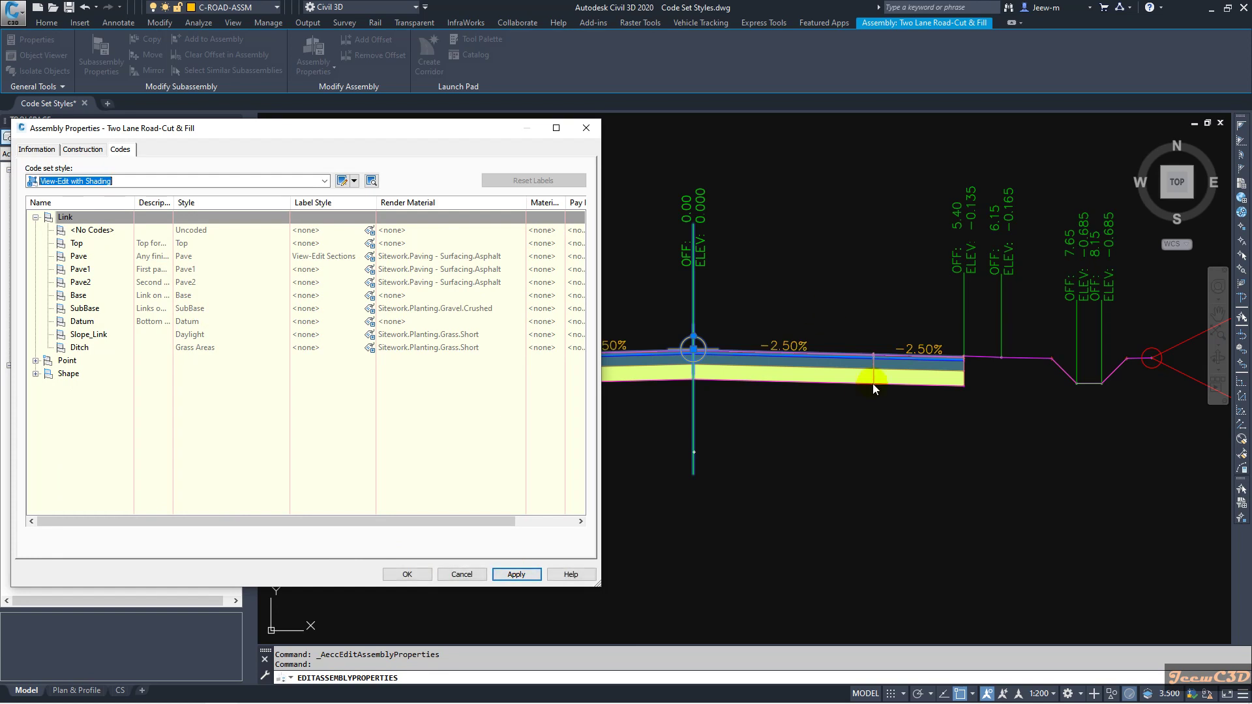
{"action": "left_click", "coordinate": [36, 217]}
{"action": "left_click", "coordinate": [407, 574]}
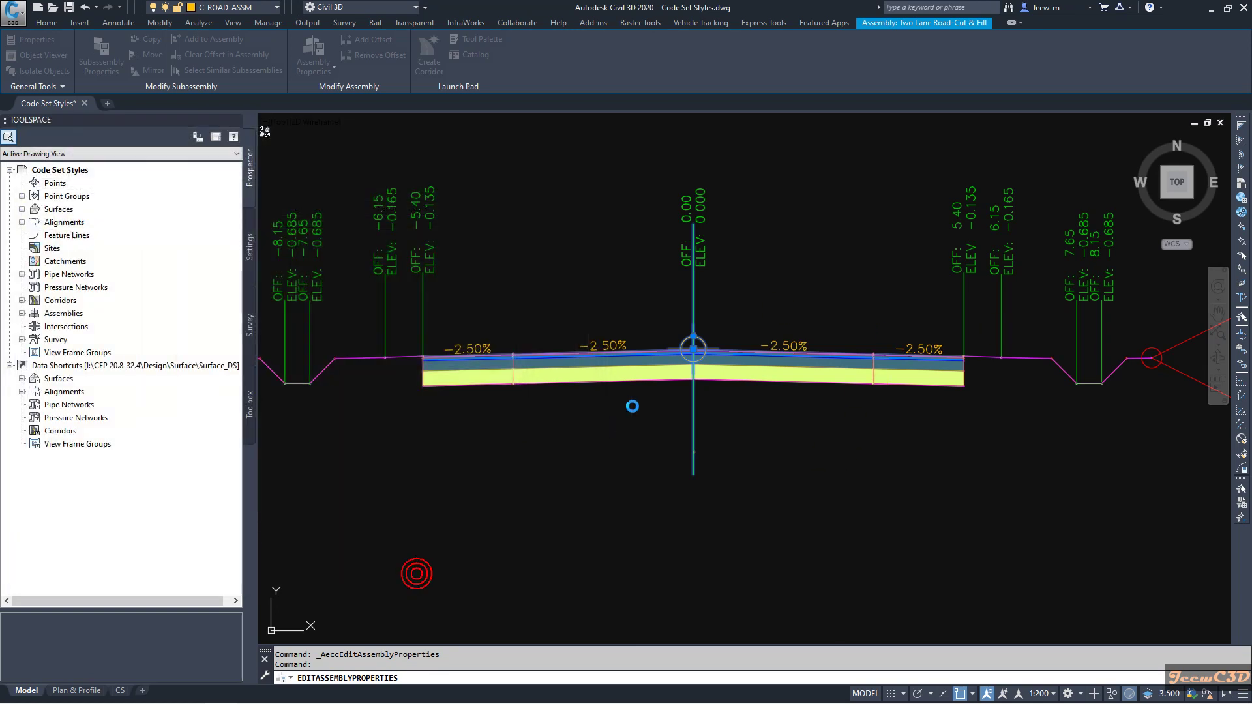
- Deselect the assembly and examine its full width, out to the daylight links on both sides
{"action": "scroll", "coordinate": [584, 369], "scroll_direction": "up", "scroll_amount": 3}
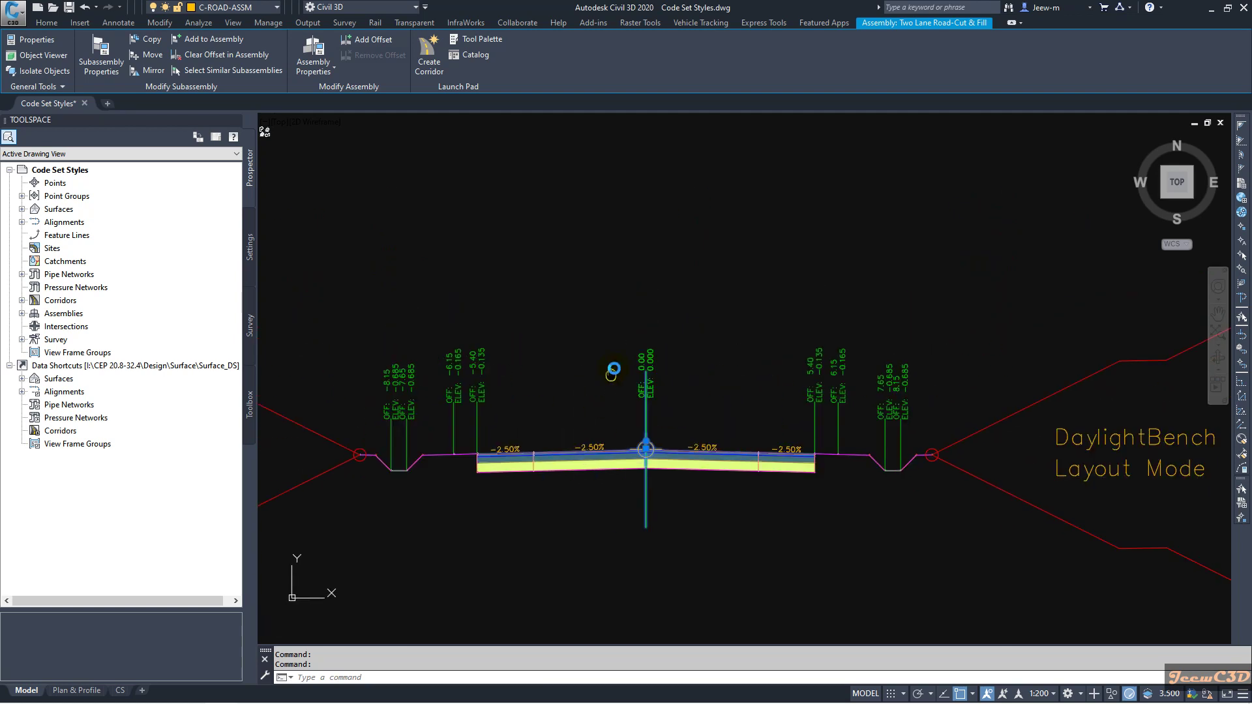
{"action": "key", "text": "Escape"}
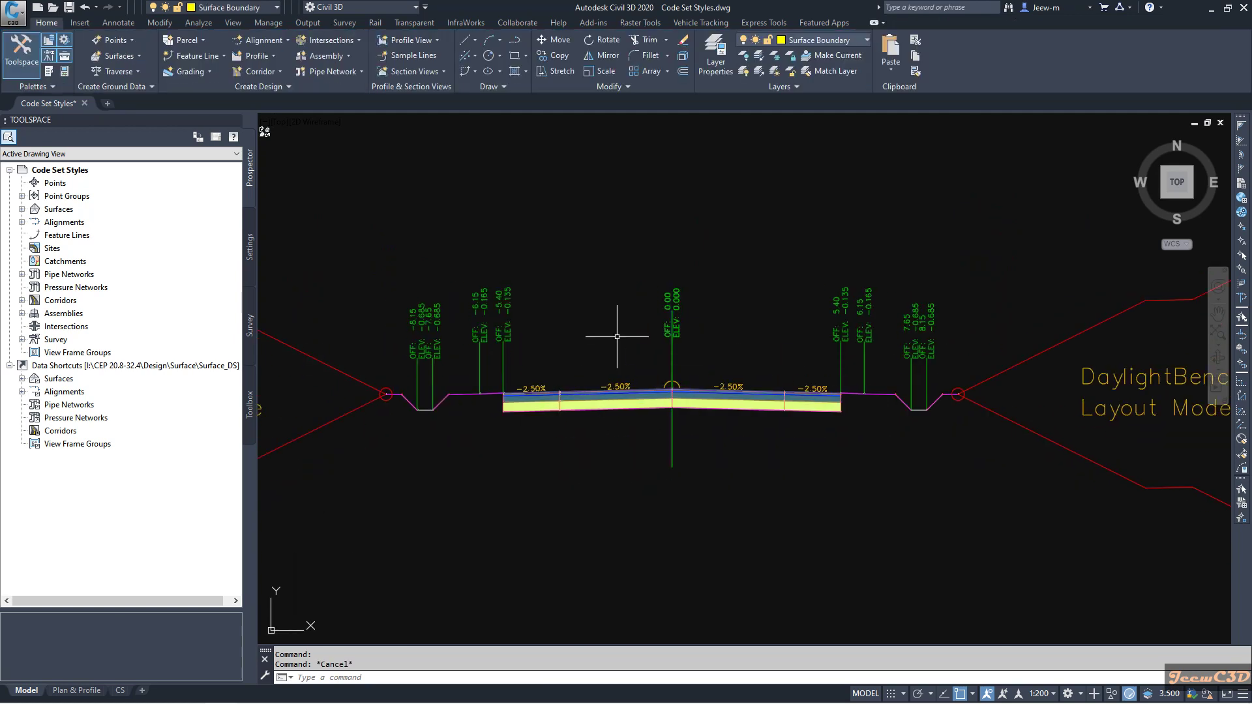
{"action": "scroll", "coordinate": [617, 336], "scroll_direction": "down", "scroll_amount": 2}
{"action": "middle_click_drag", "start_coordinate": [610, 330], "coordinate": [663, 329]}
{"action": "mouse_move", "coordinate": [665, 329]}
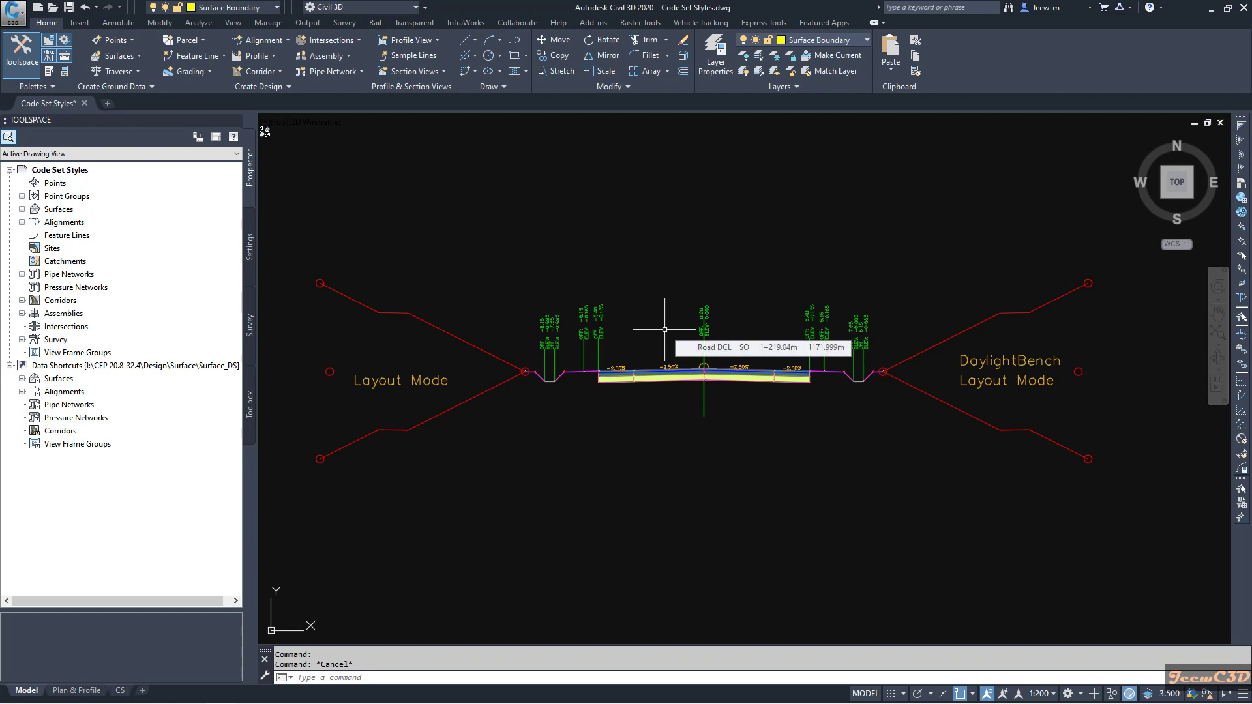